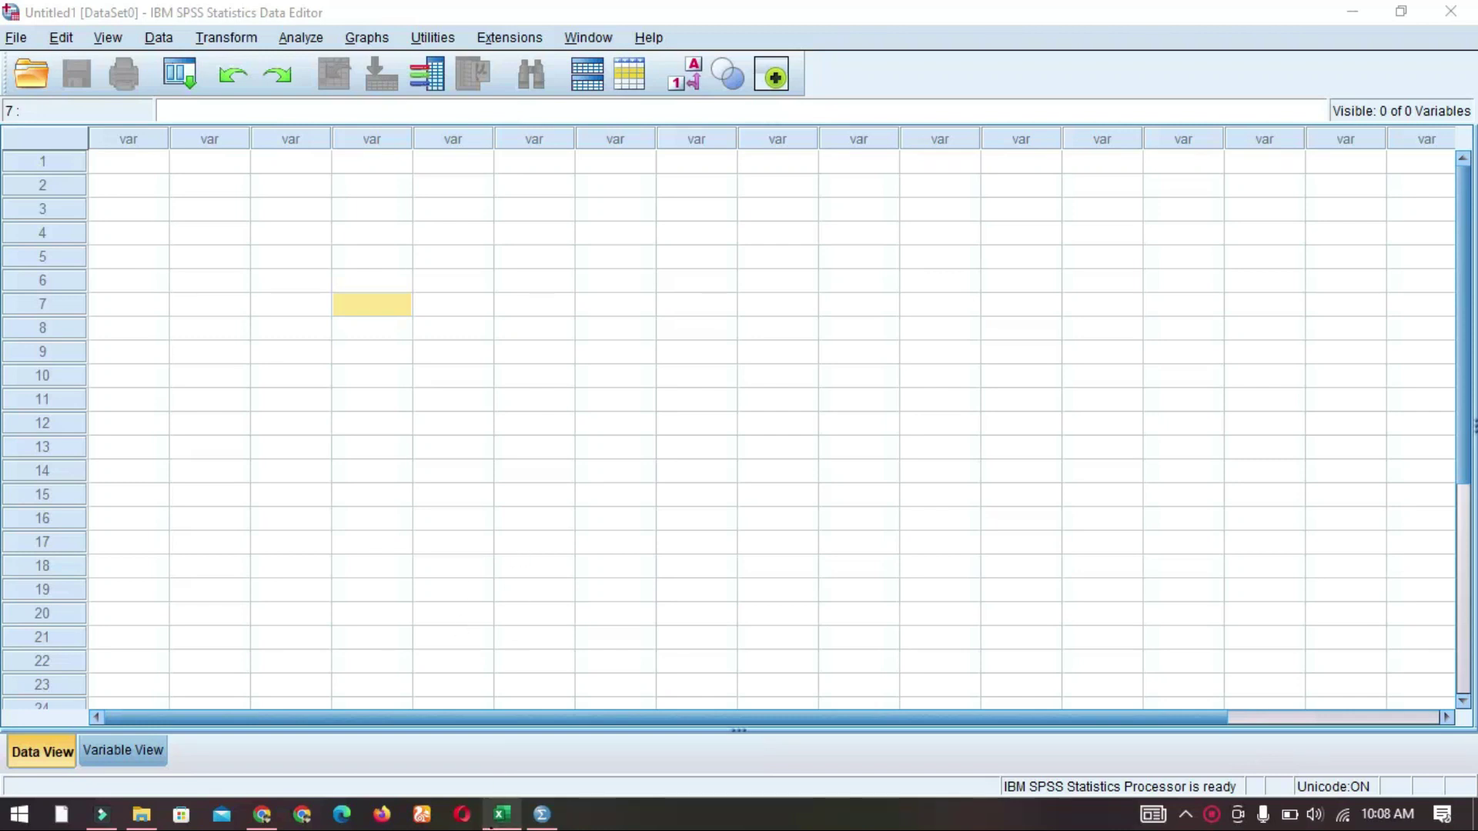
- Switch to the Excel workbook and examine the PENGETAHUAN answers P1 to P10 and the KATEGORI PENGETAHUAN score ranges
click(501, 815)
click(246, 393)
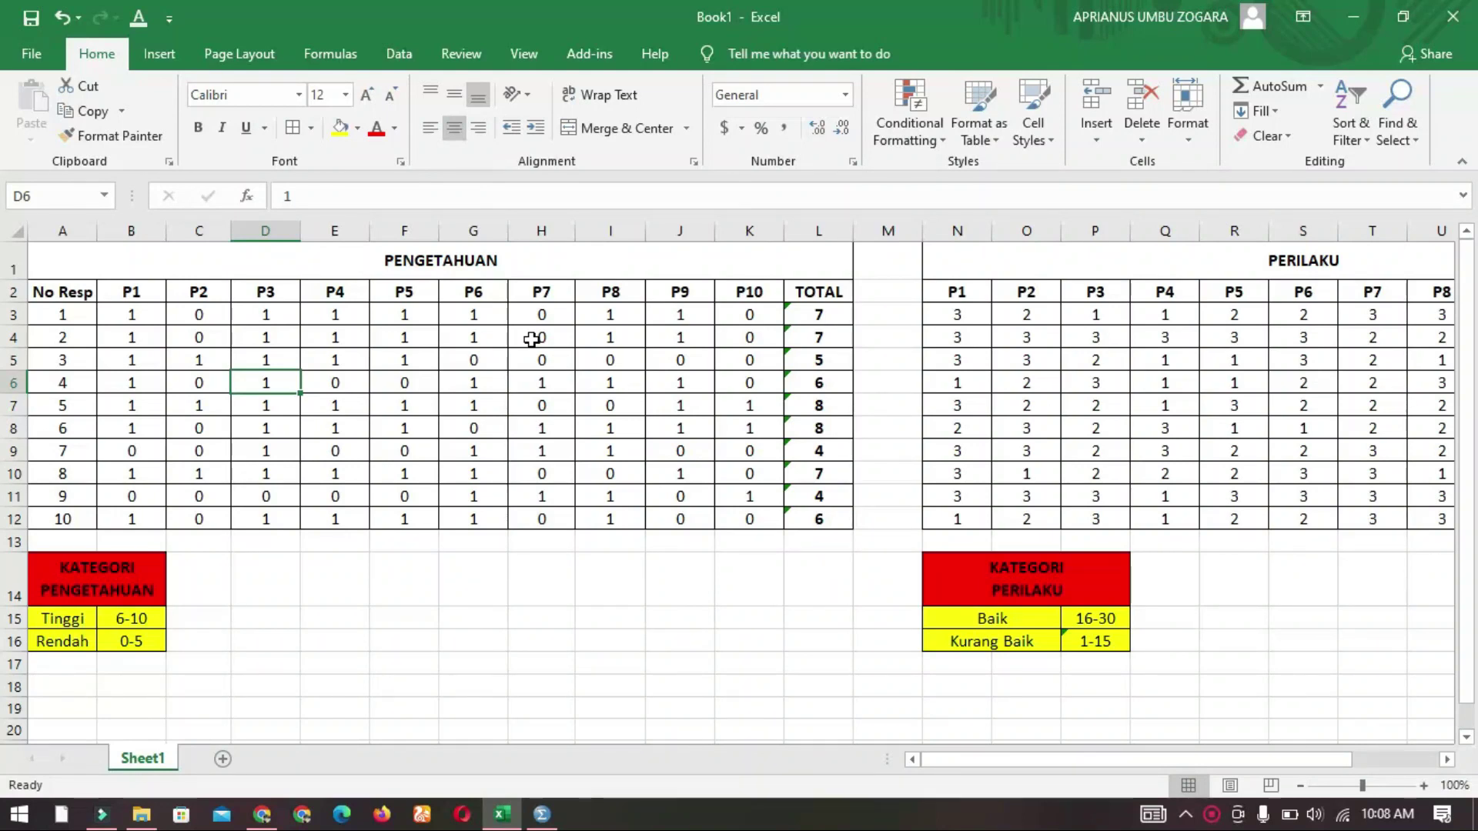
click(658, 259)
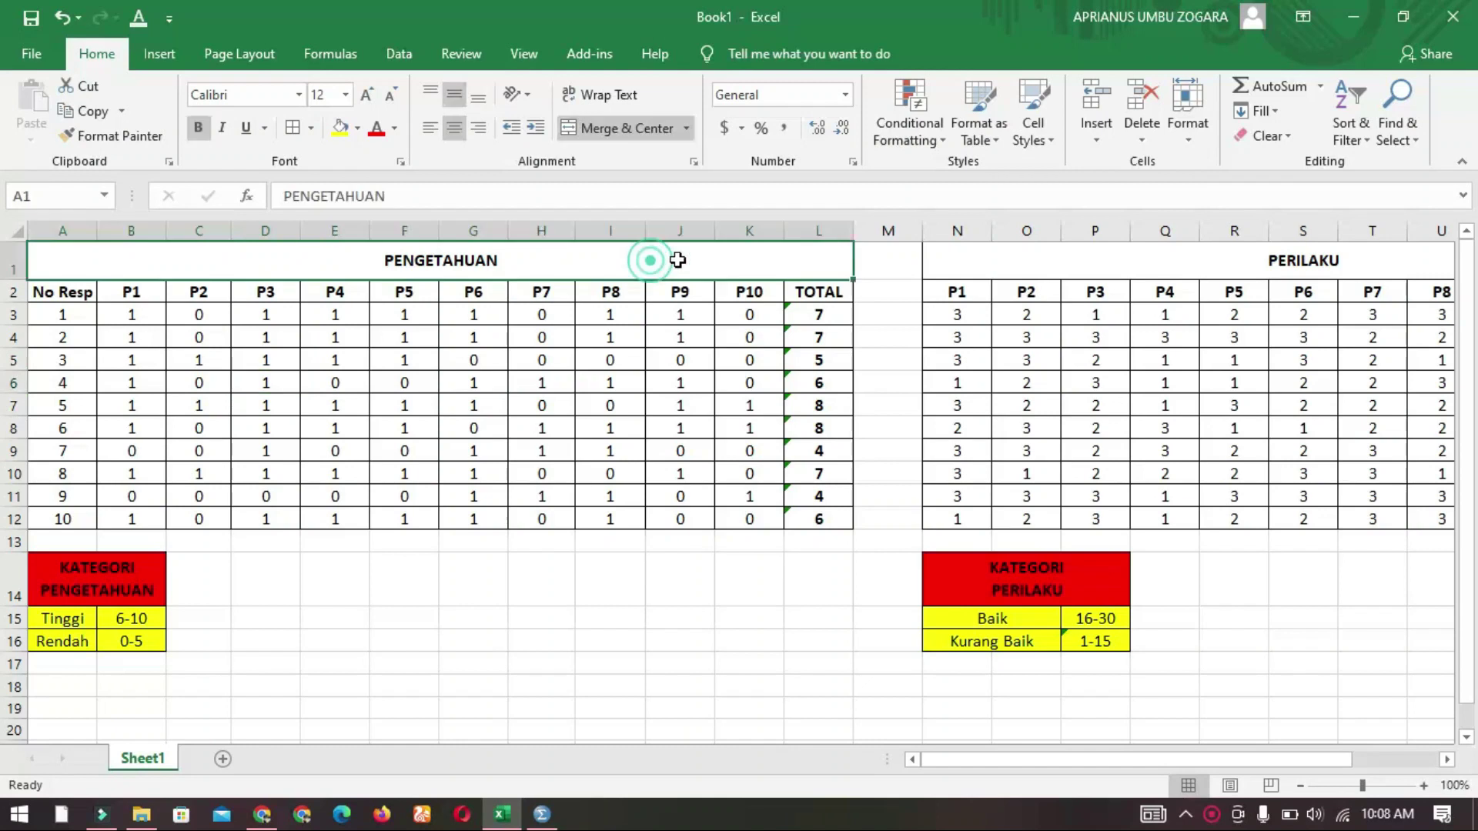
click(1223, 267)
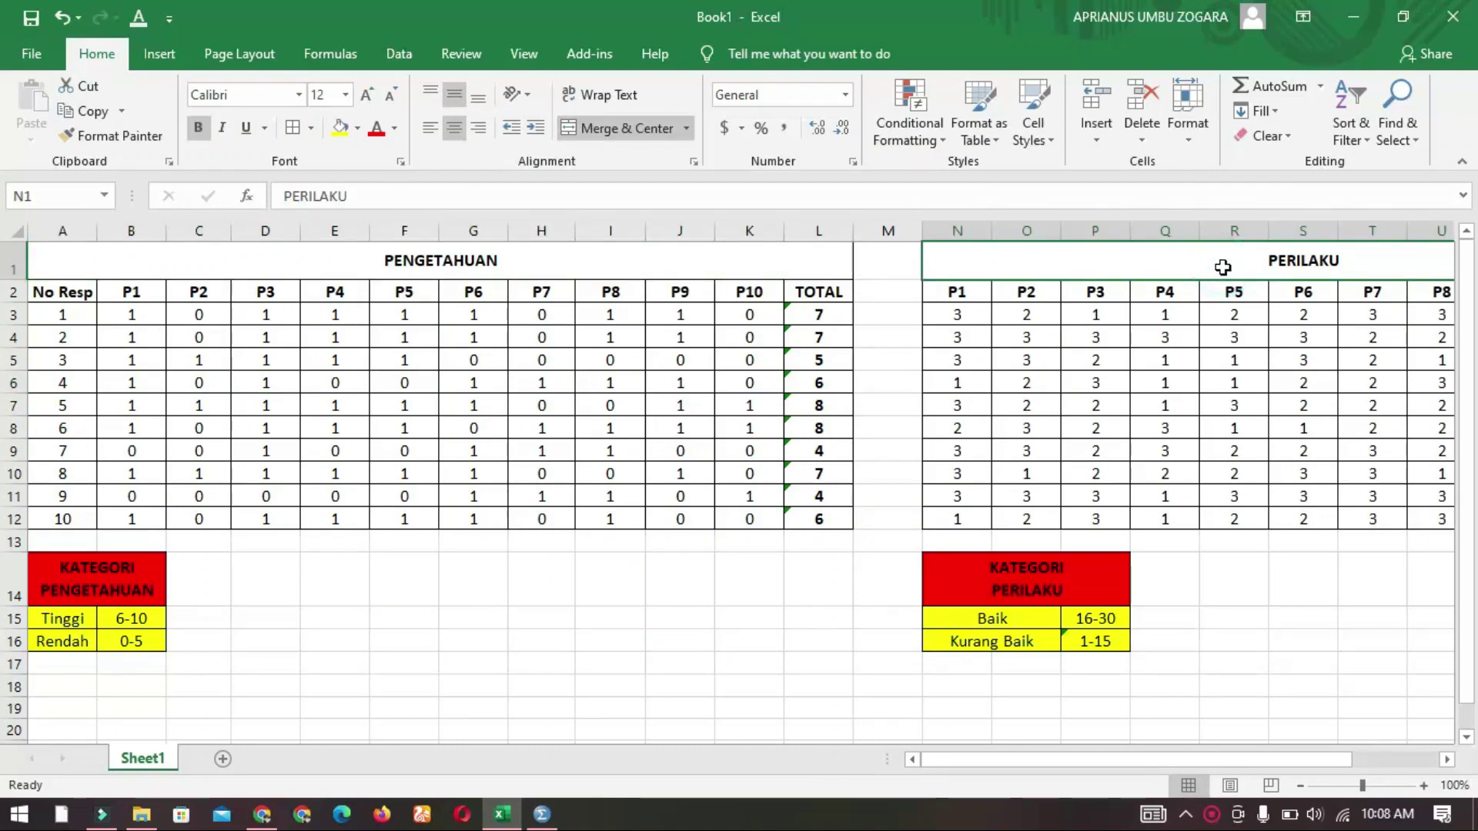
click(89, 581)
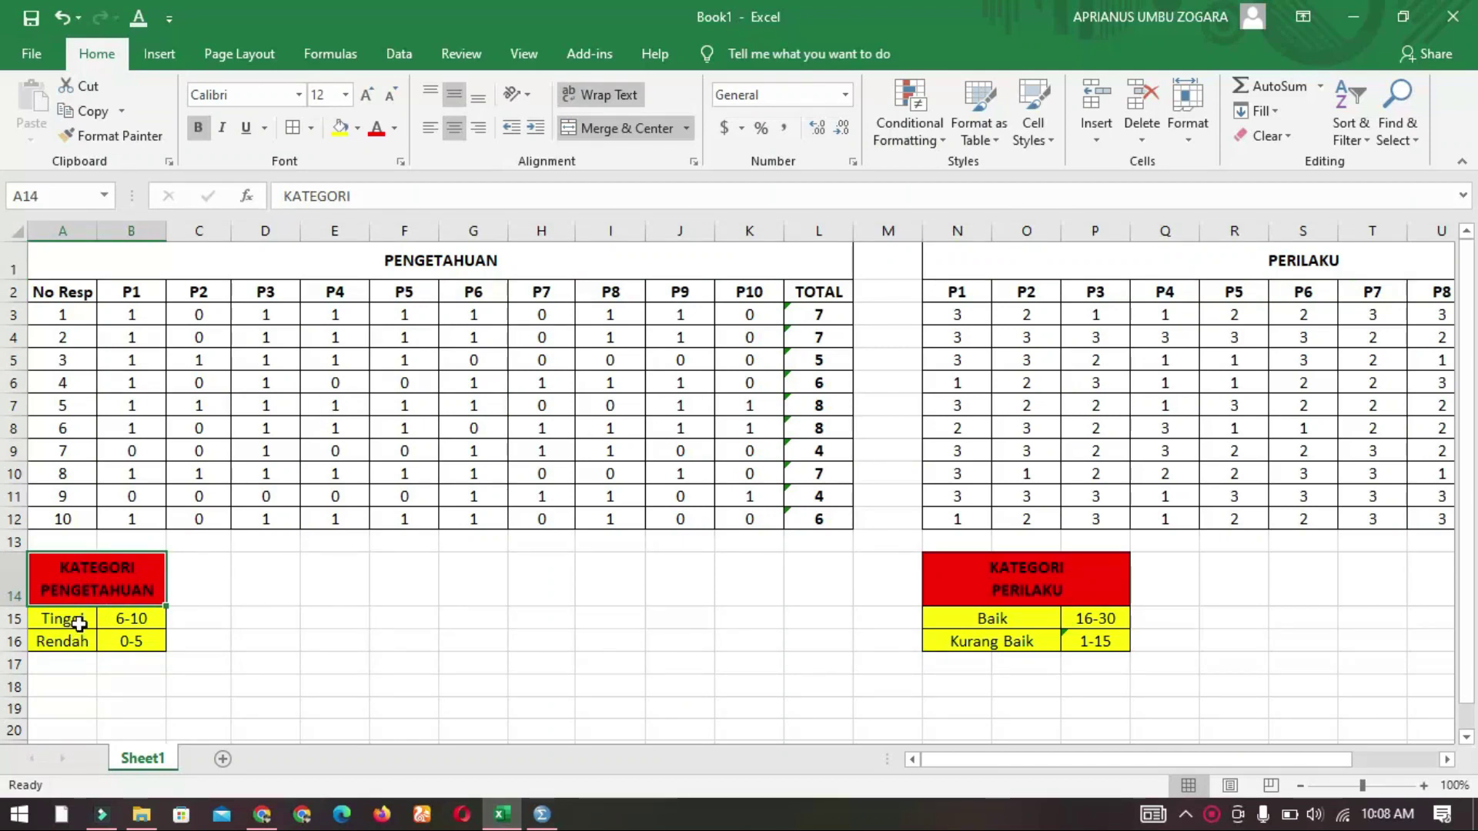
click(122, 624)
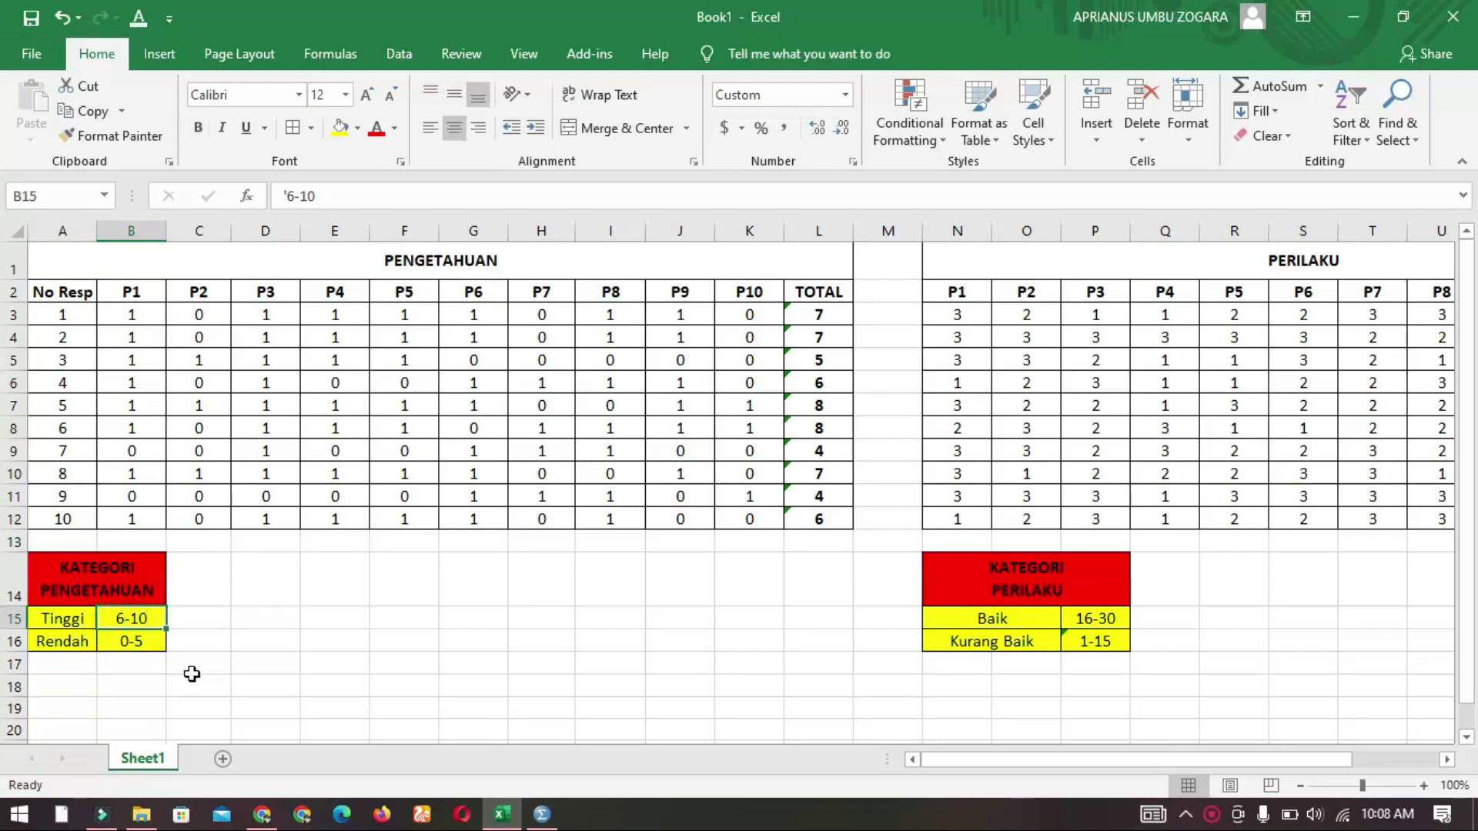
click(58, 648)
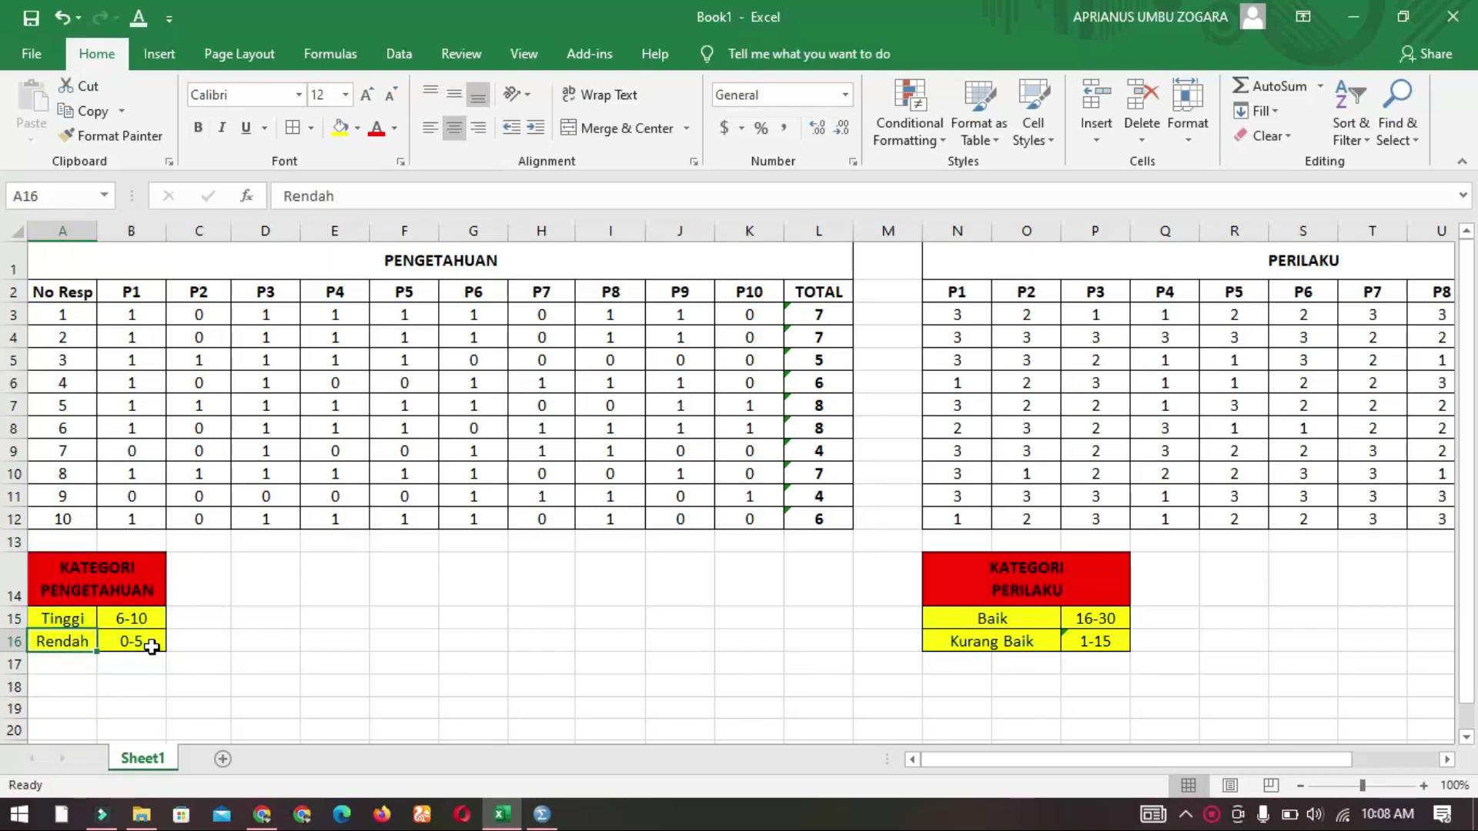
drag(115, 315, 335, 360)
drag(761, 478, 765, 510)
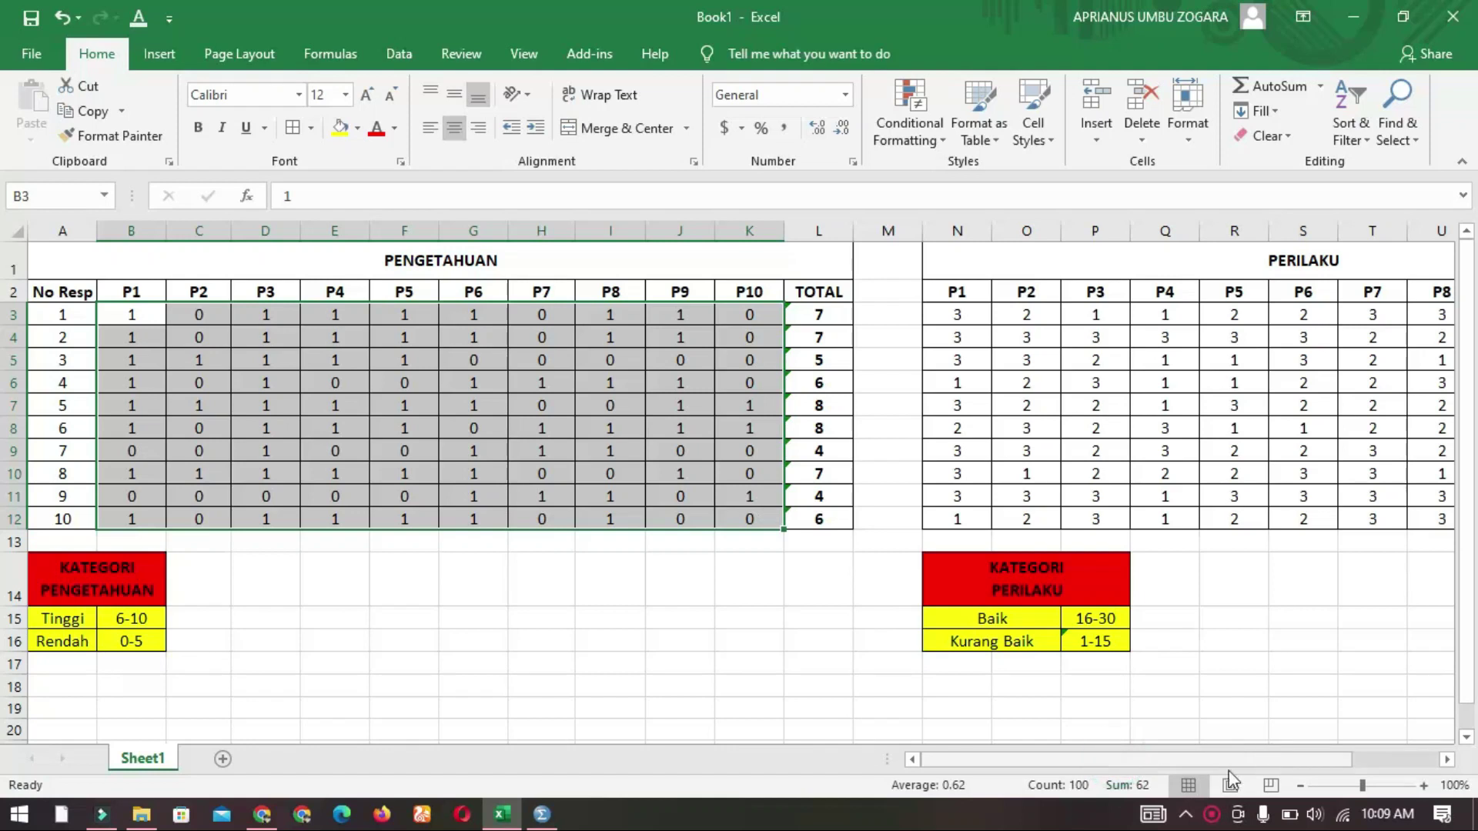
- Compare the TOTAL scores in the PERILAKU table with the ranges in the KATEGORI PERILAKU table
drag(1257, 762, 1344, 762)
click(704, 581)
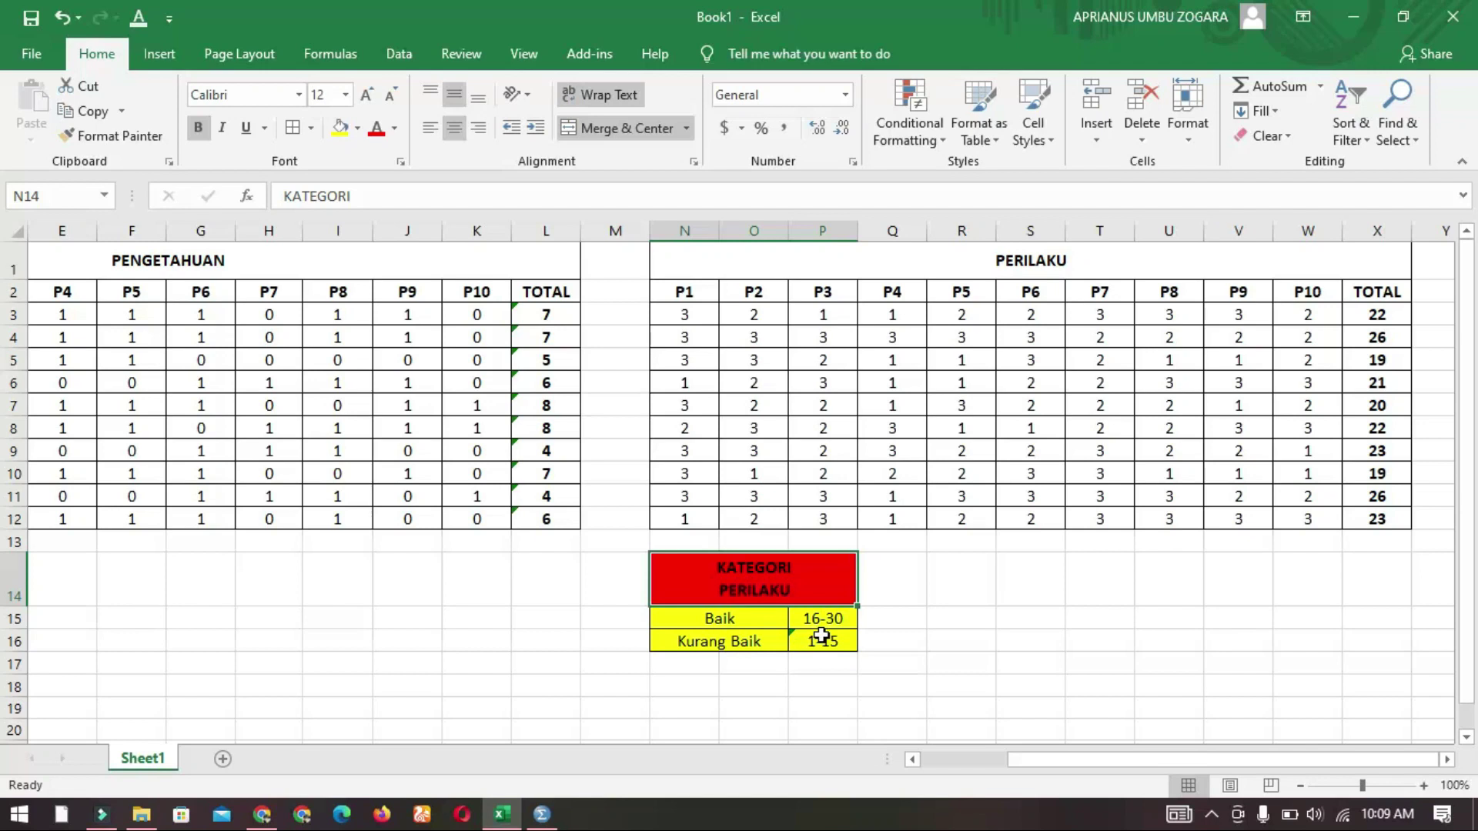
mouse_move(1269, 756)
mouse_down()
mouse_move(1255, 760)
mouse_move(1284, 769)
mouse_up()
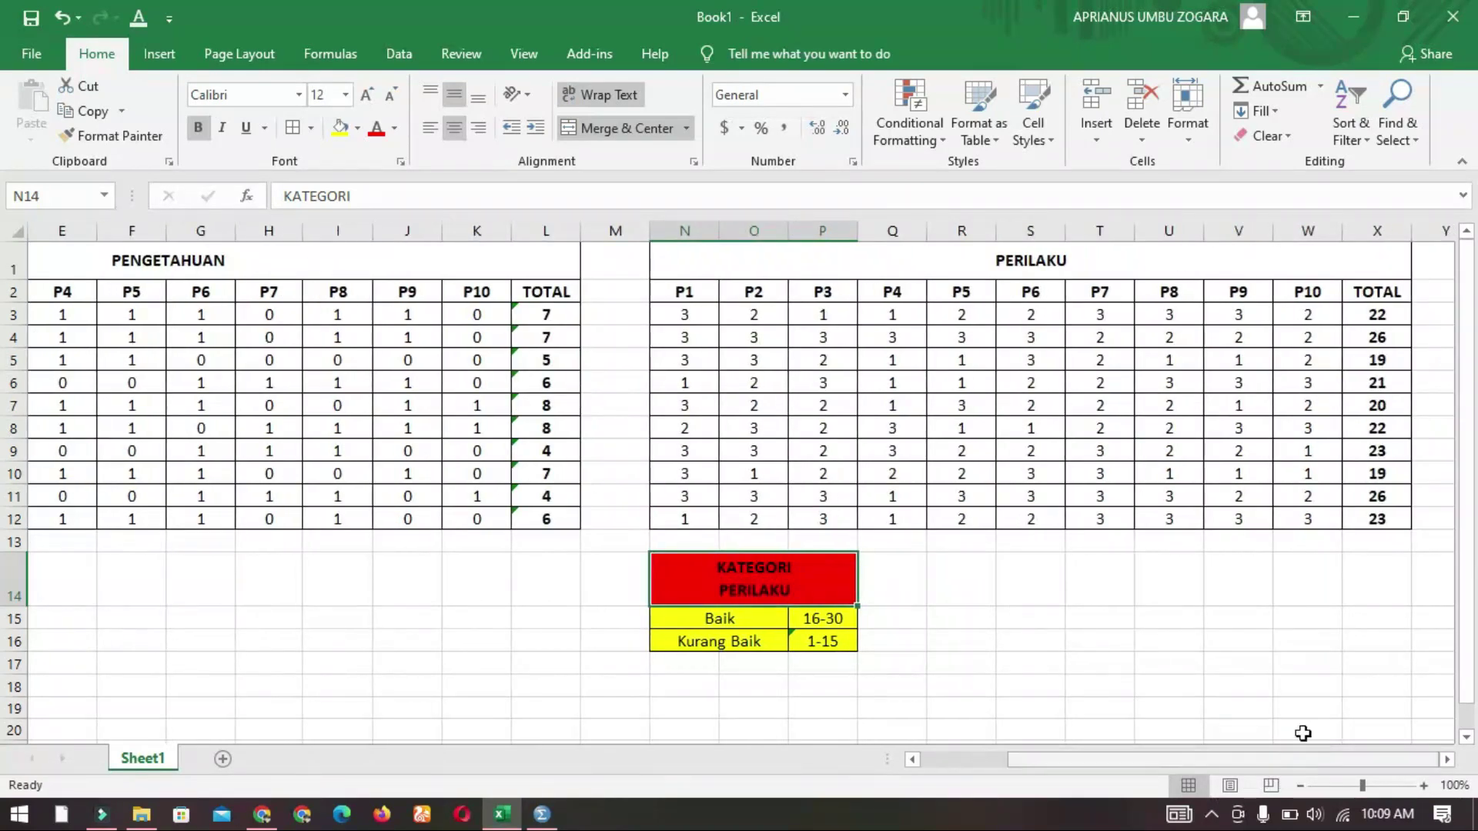
click(1356, 332)
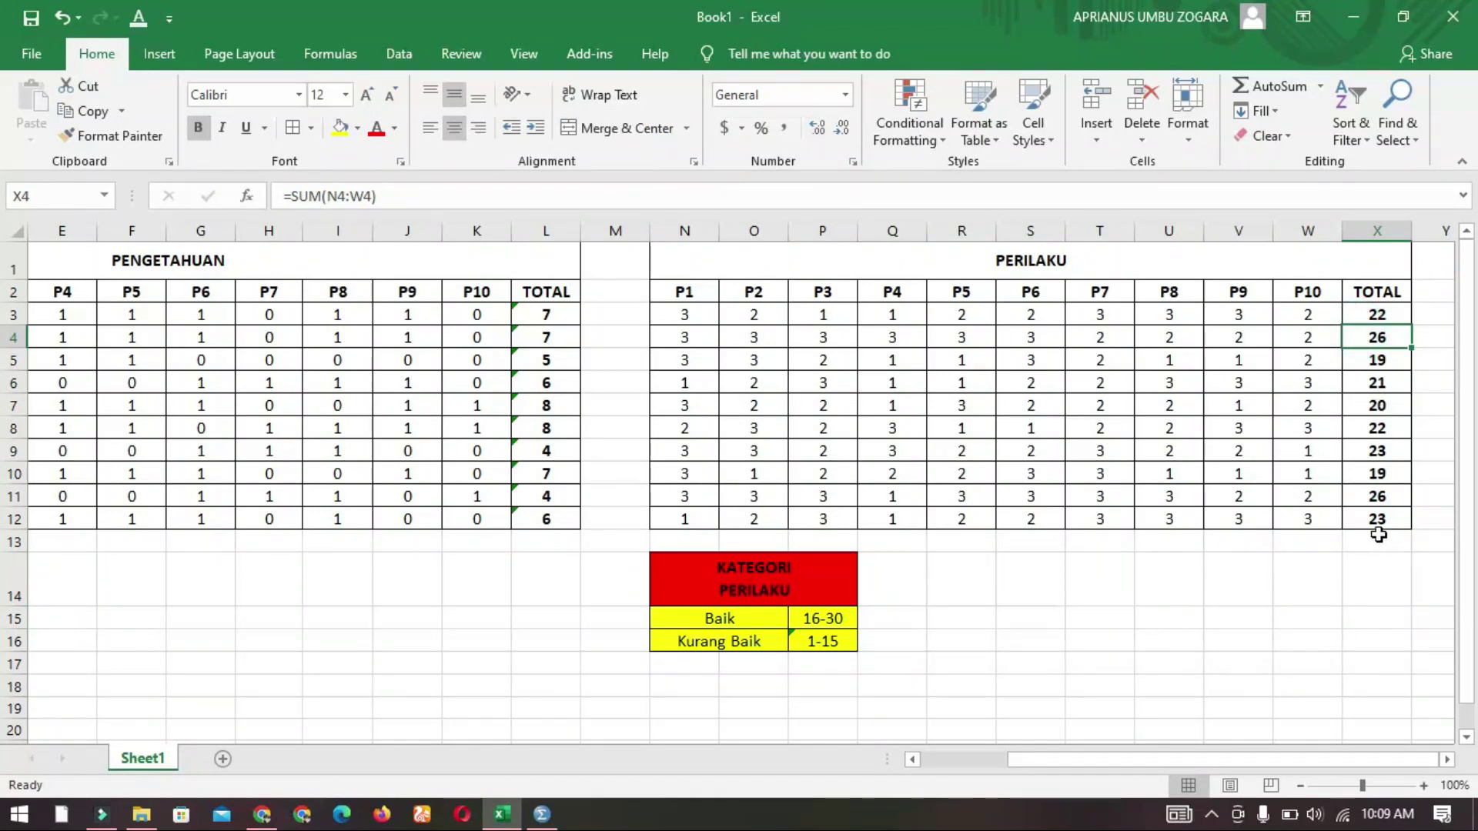
click(1375, 384)
click(1382, 476)
click(1381, 499)
click(1384, 521)
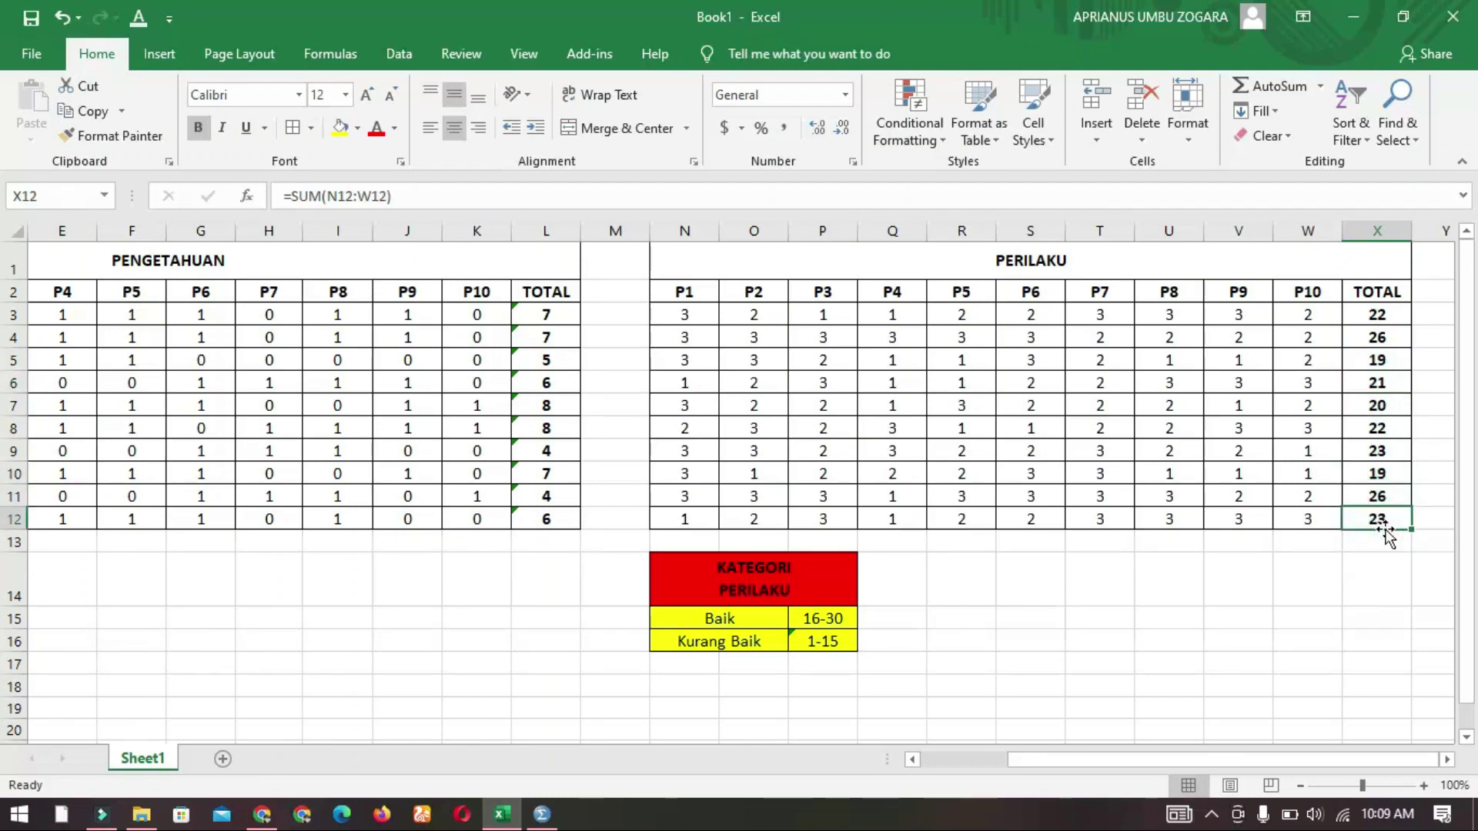
drag(1379, 310, 1398, 531)
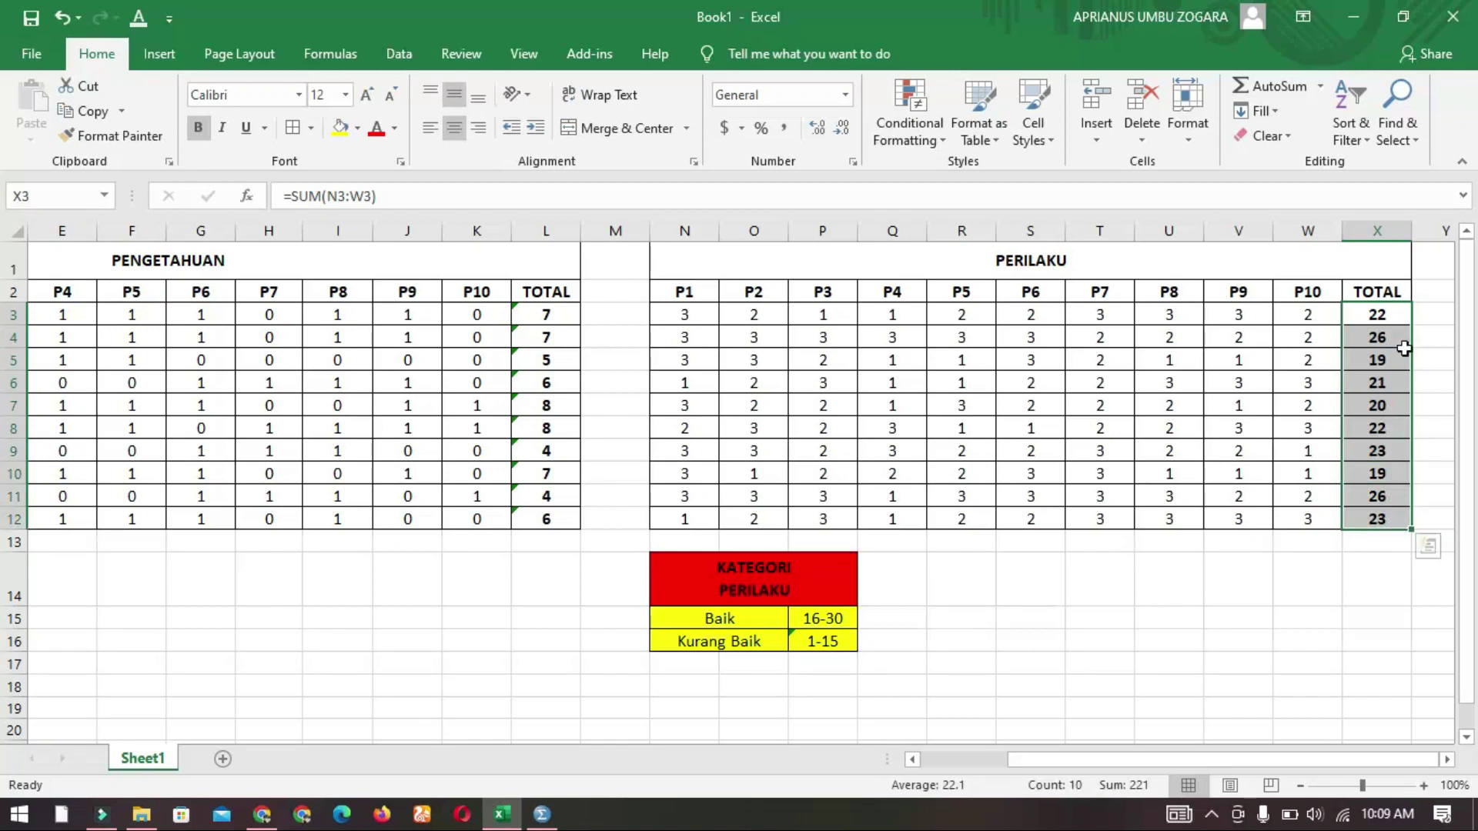
click(1378, 382)
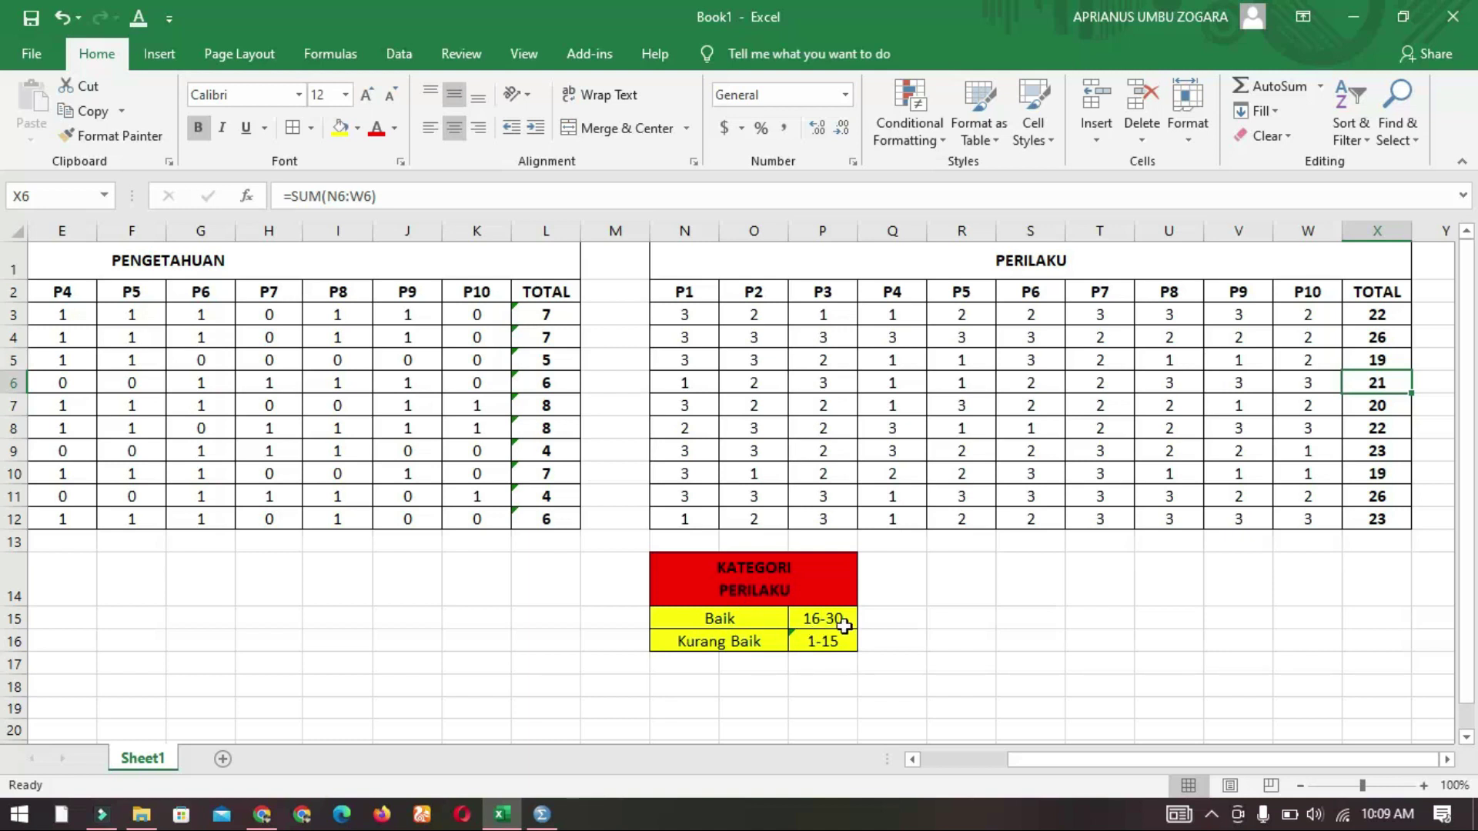
drag(1387, 315, 1388, 517)
click(1116, 470)
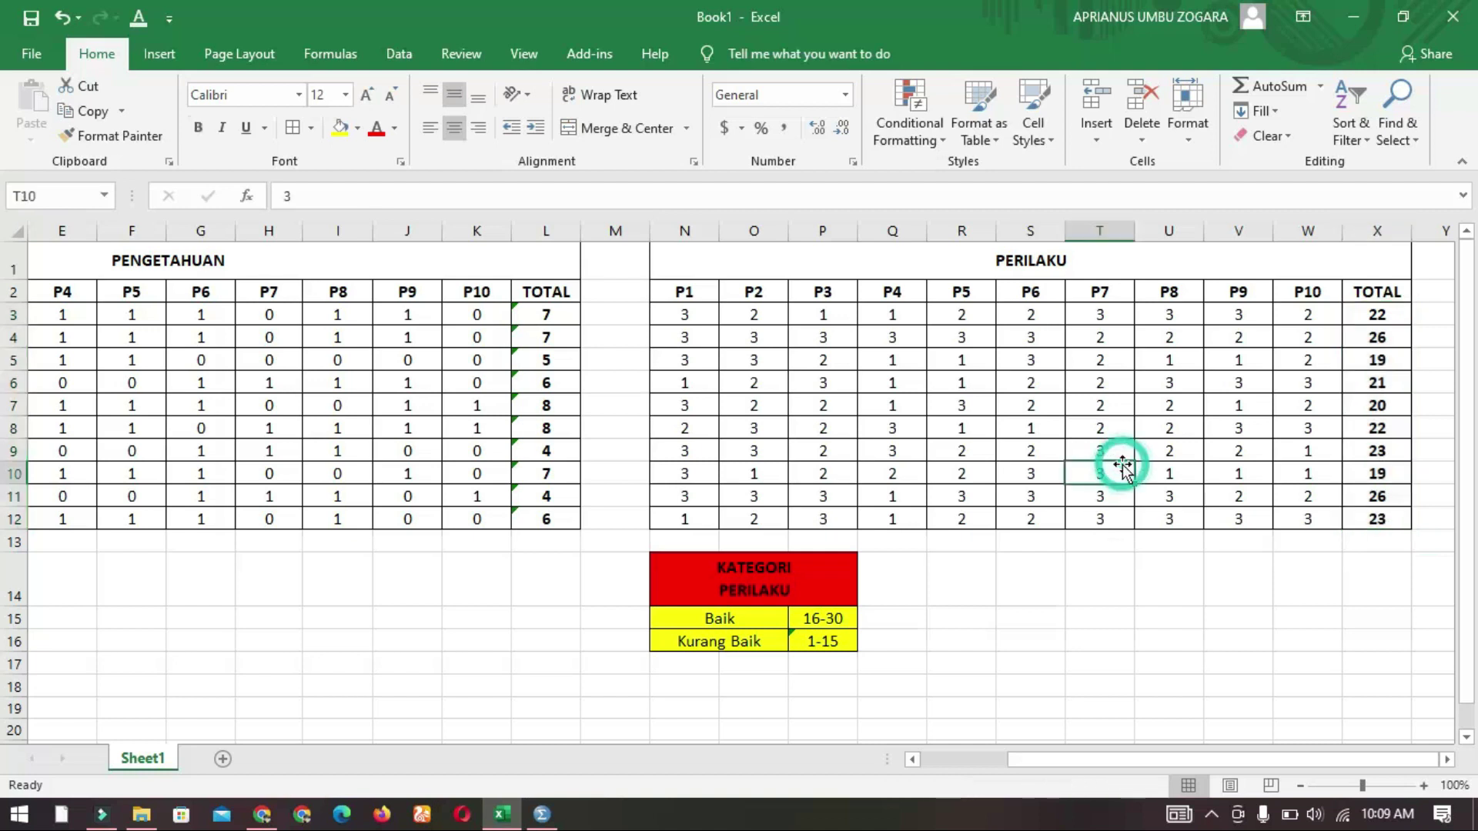
- Set respondent 3's P6, P2 and P1 answers in the PERILAKU table to 1
click(1112, 358)
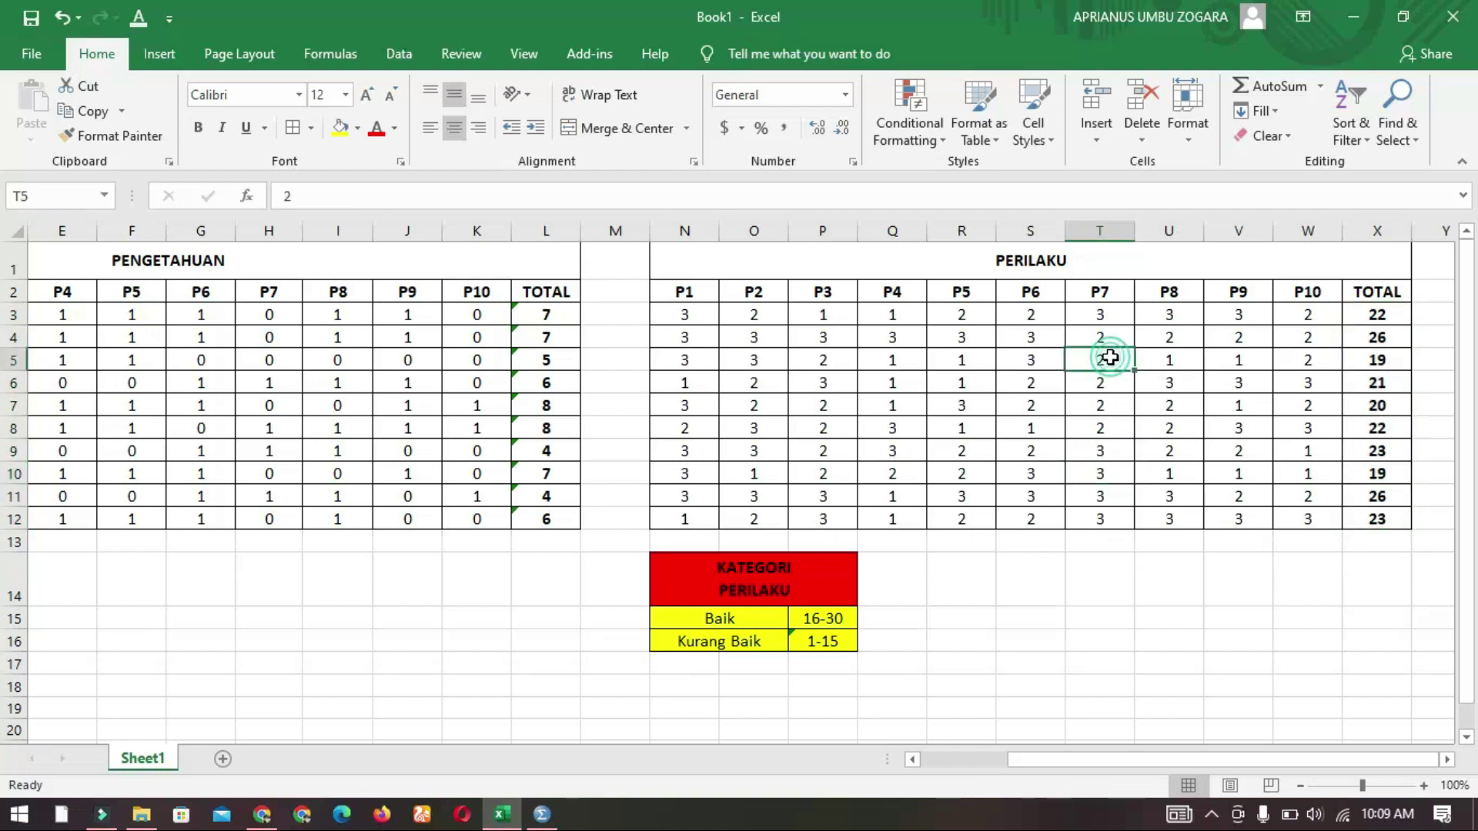
click(1007, 360)
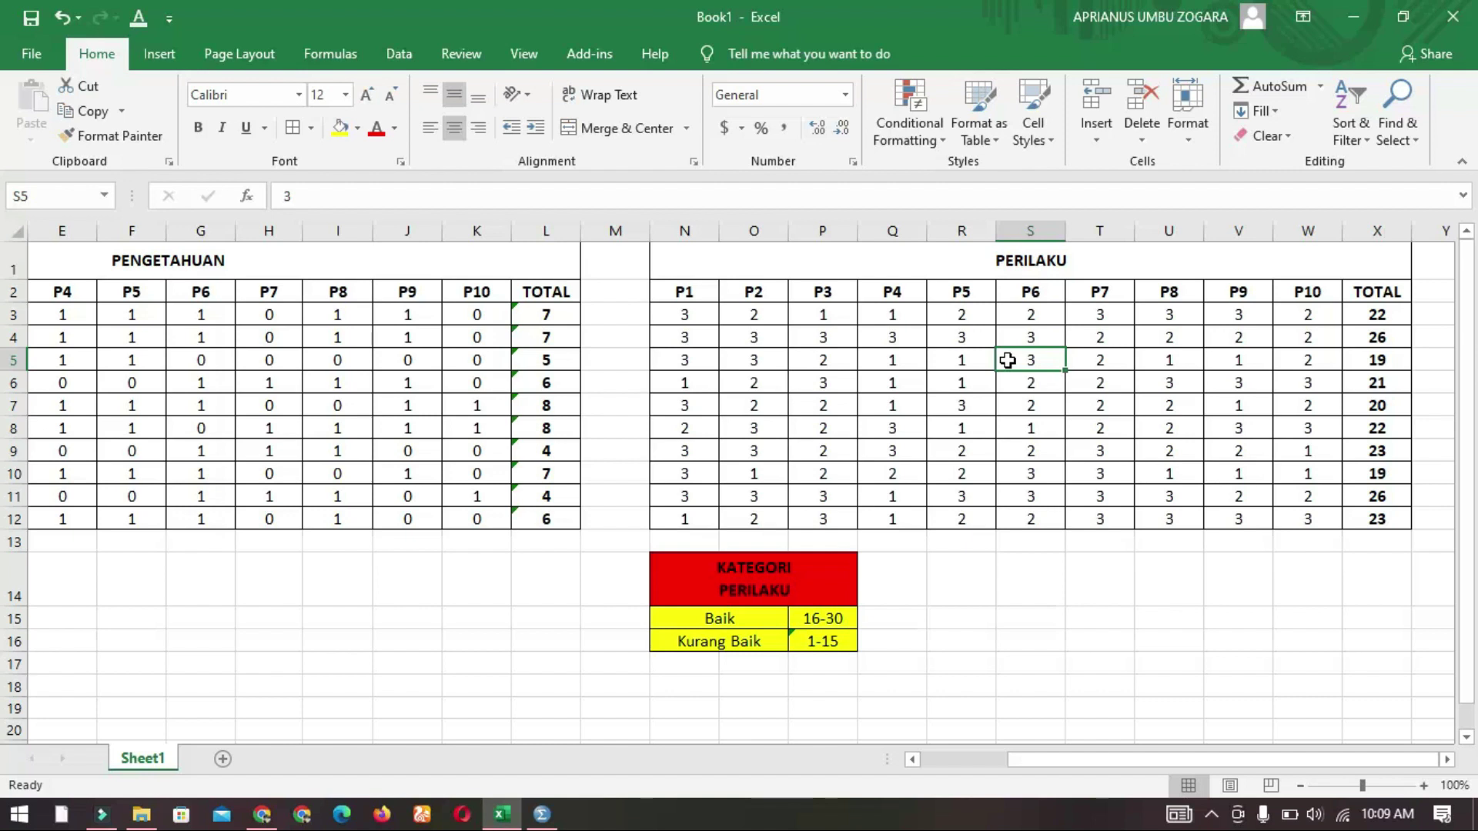
text(1)
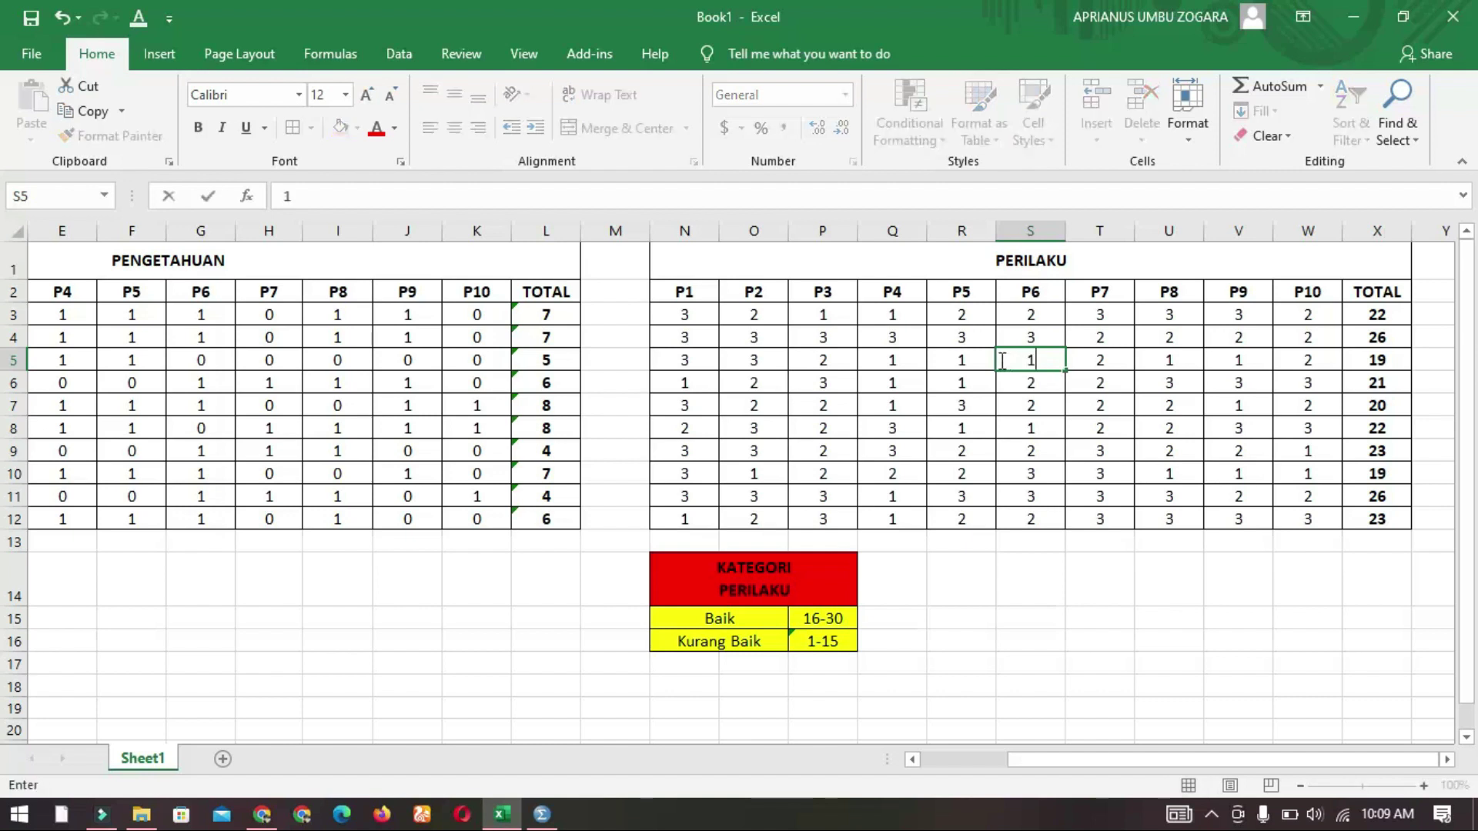
click(733, 358)
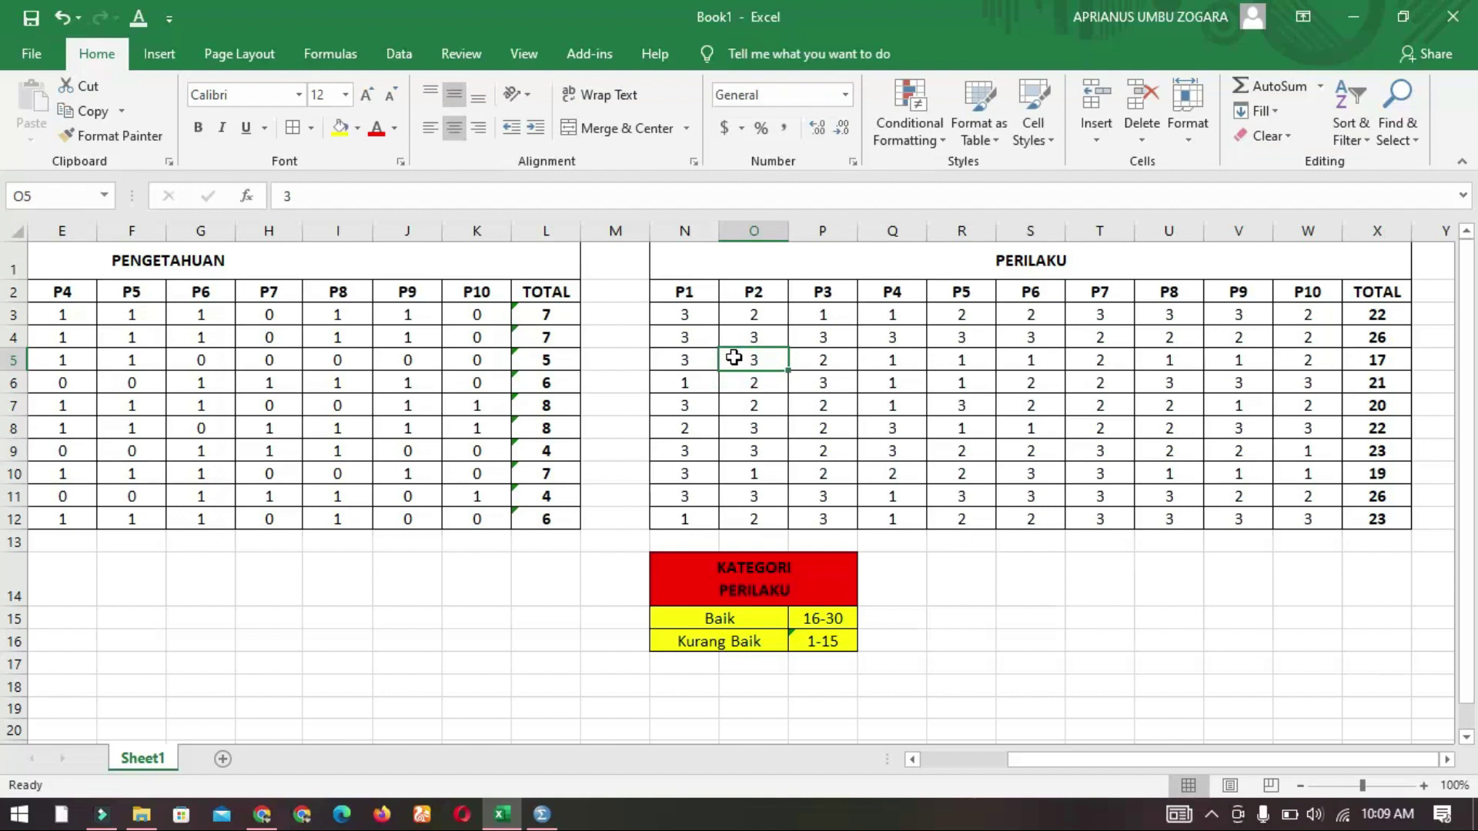
text(1)
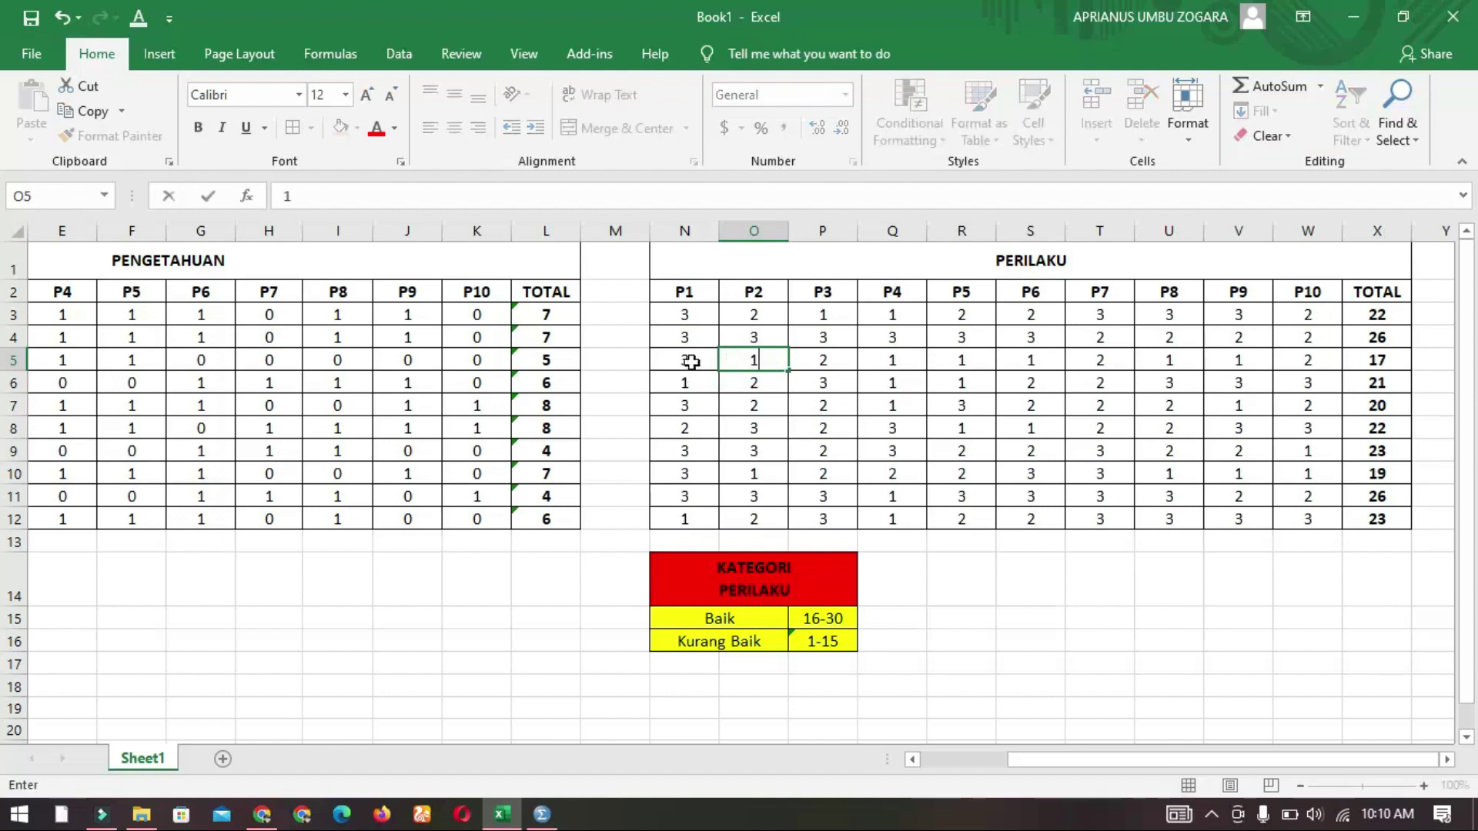
click(691, 362)
text(1)
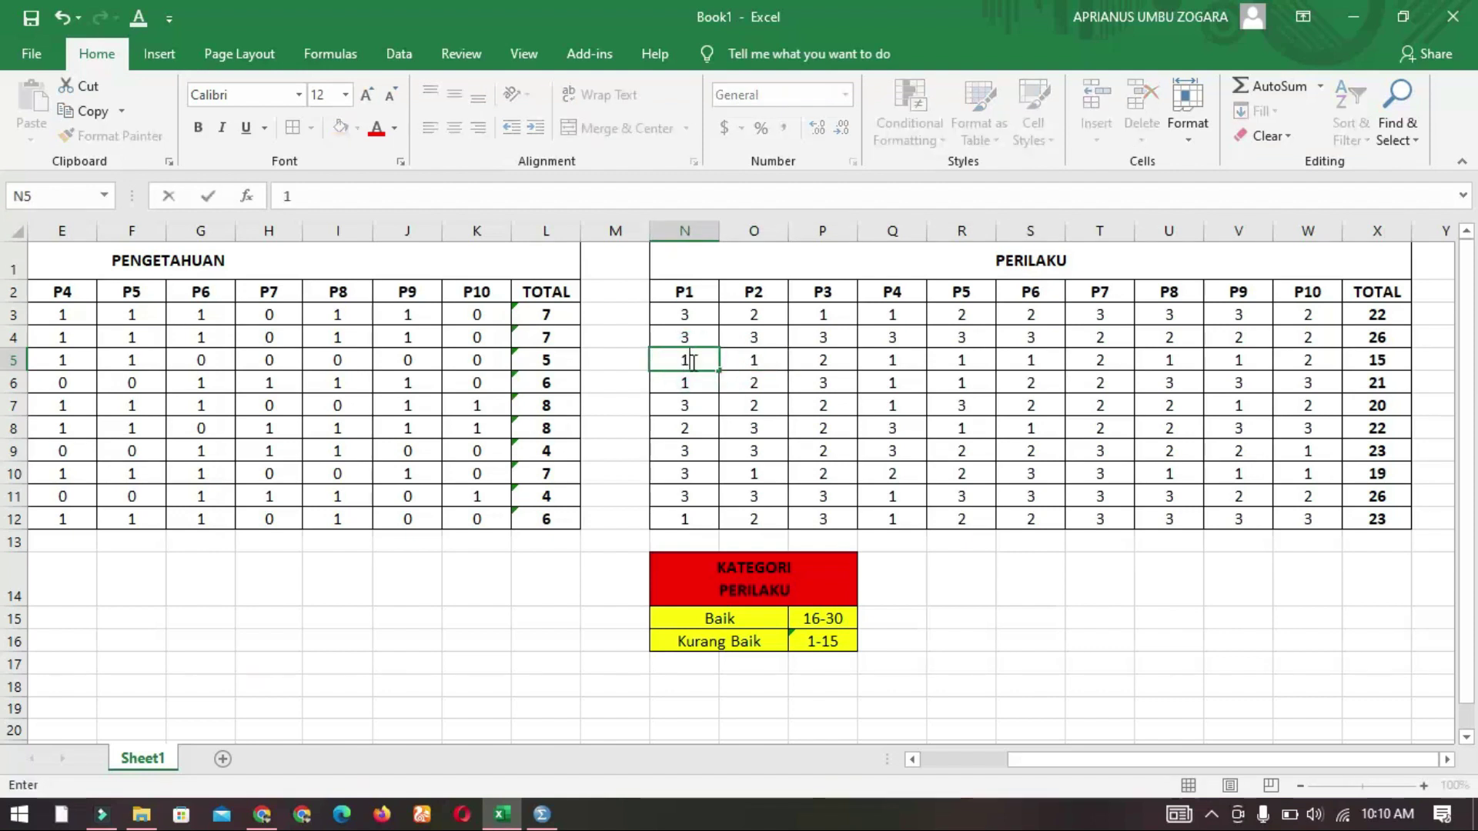
click(988, 369)
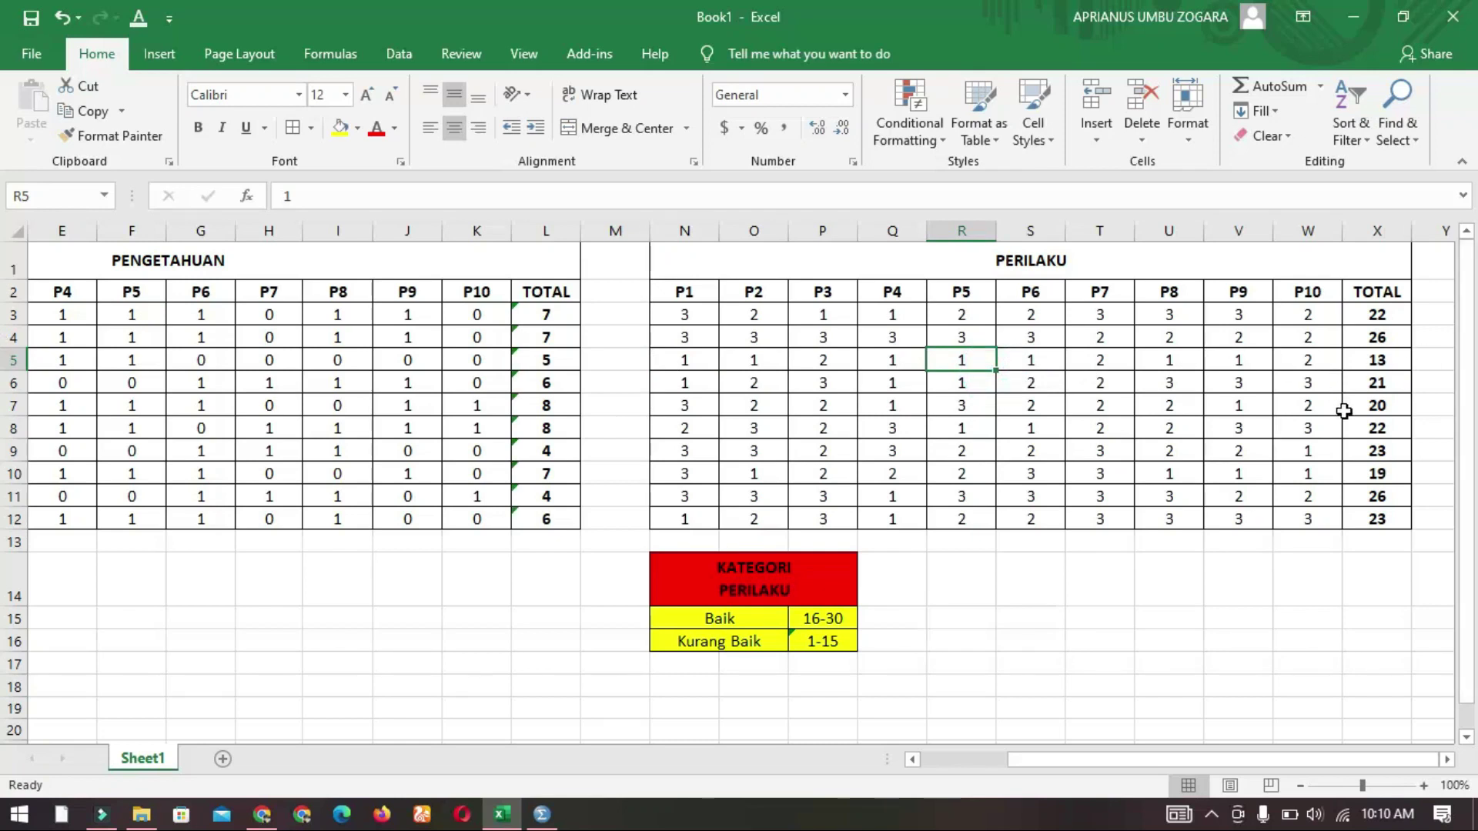
- Set respondent 8's P6 and P7 answers in the PERILAKU table to 1
click(1312, 475)
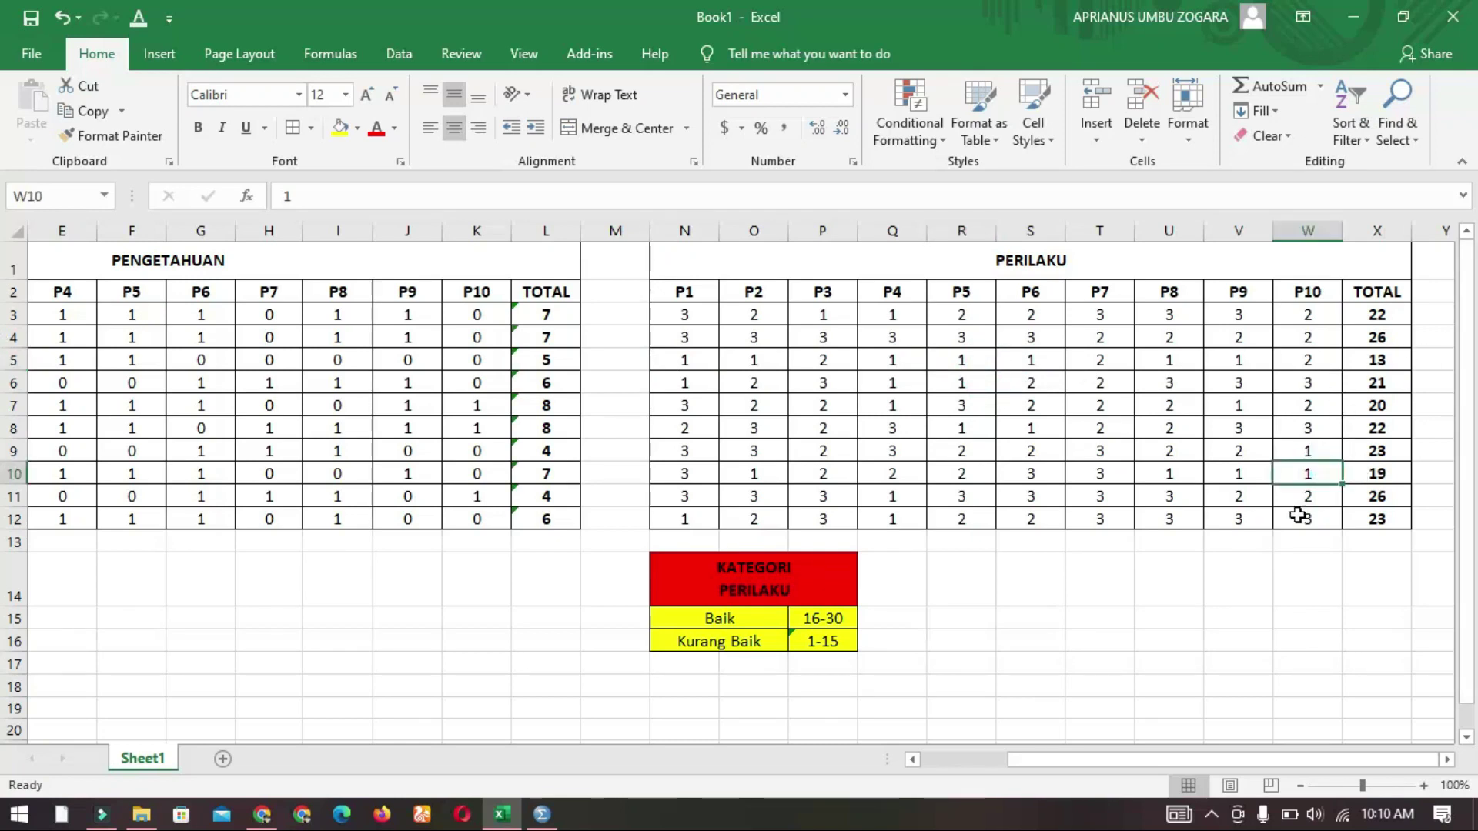
click(1040, 473)
text(1)
click(1102, 474)
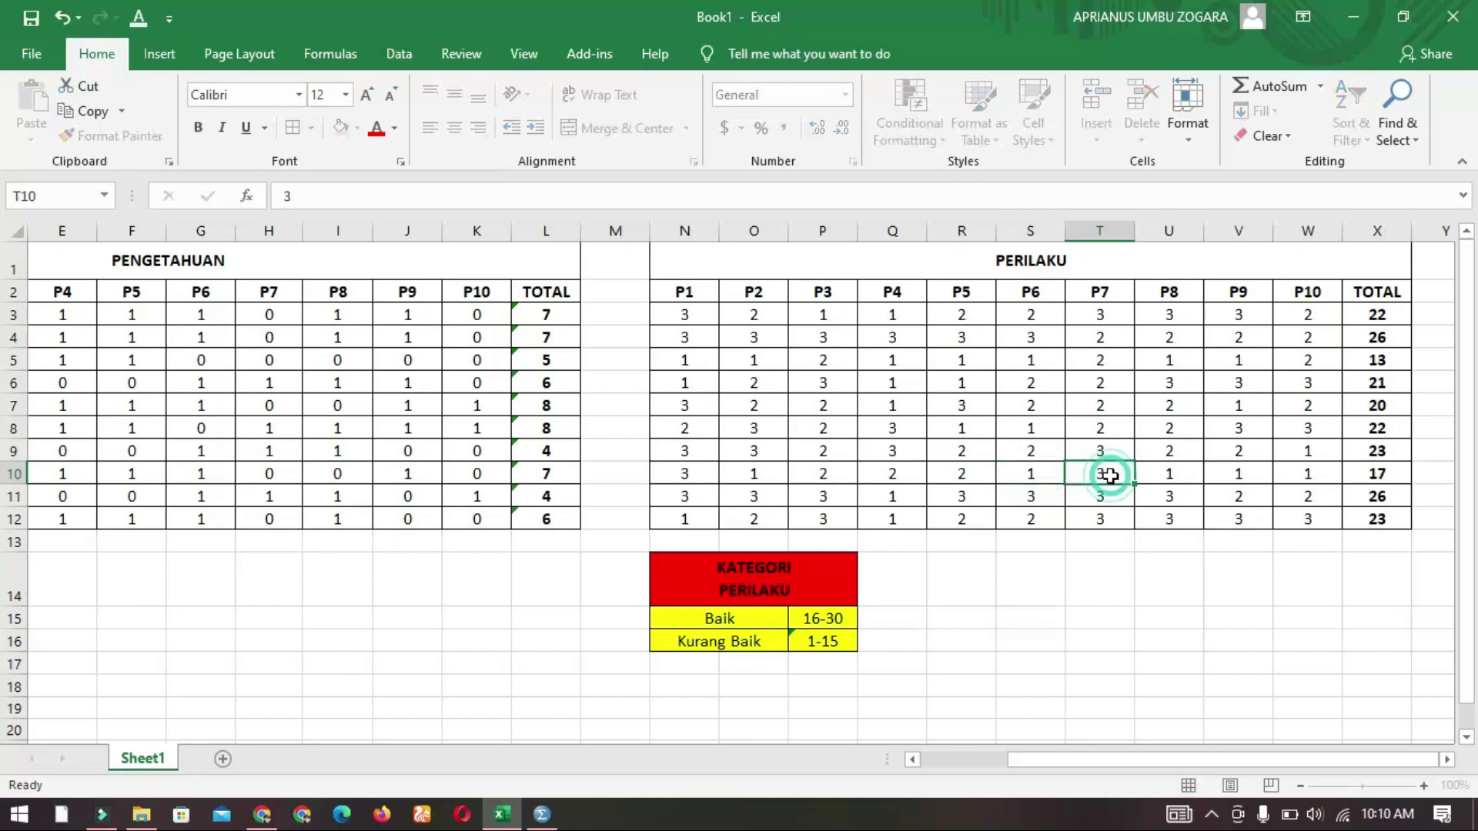
text(1)
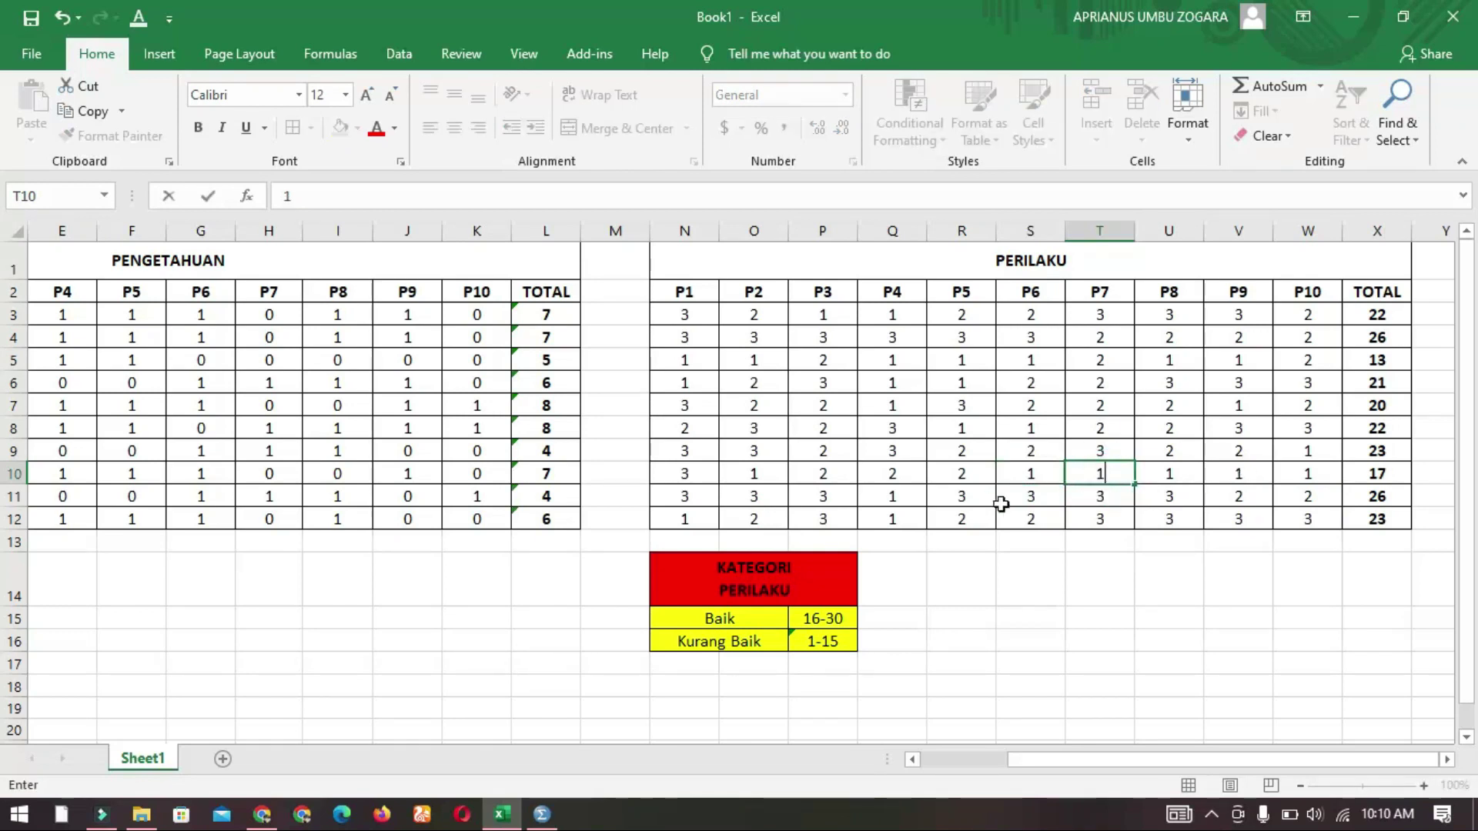
click(827, 471)
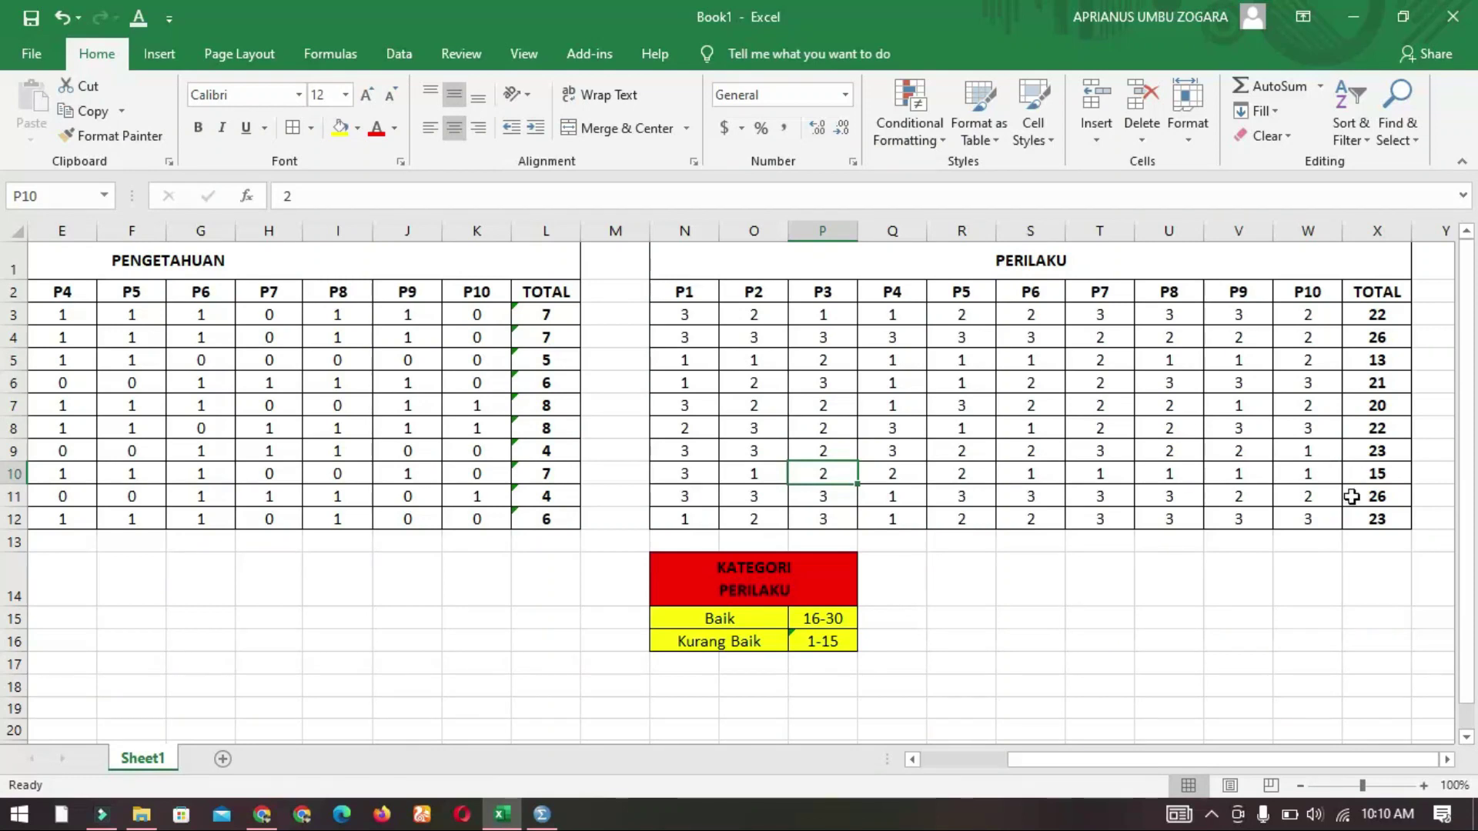
- Review the KATEGORI PENGETAHUAN ranges against the TOTAL column of the PENGETAHUAN table
drag(1257, 762, 1171, 766)
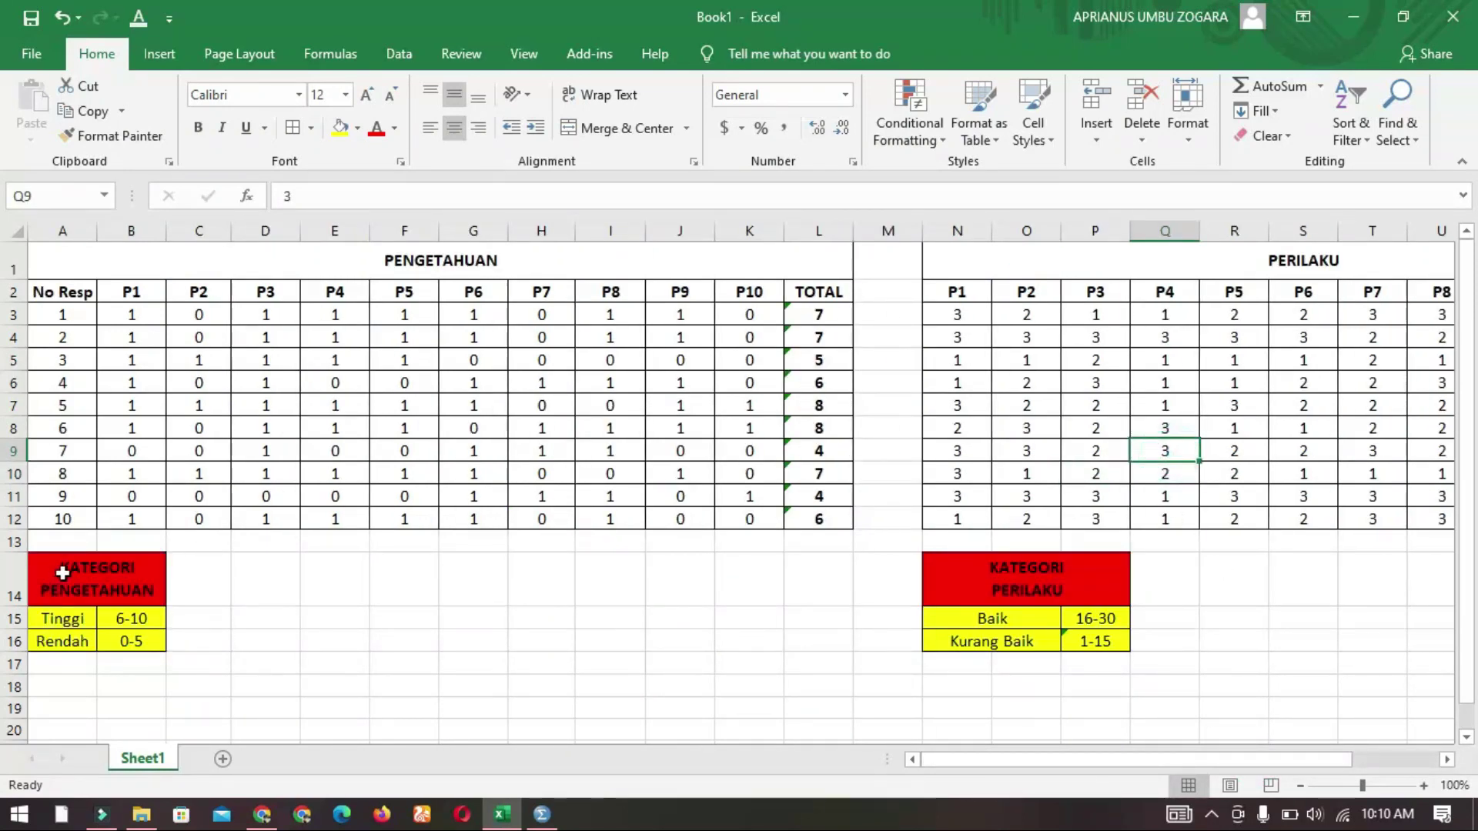
drag(49, 570, 112, 648)
click(215, 650)
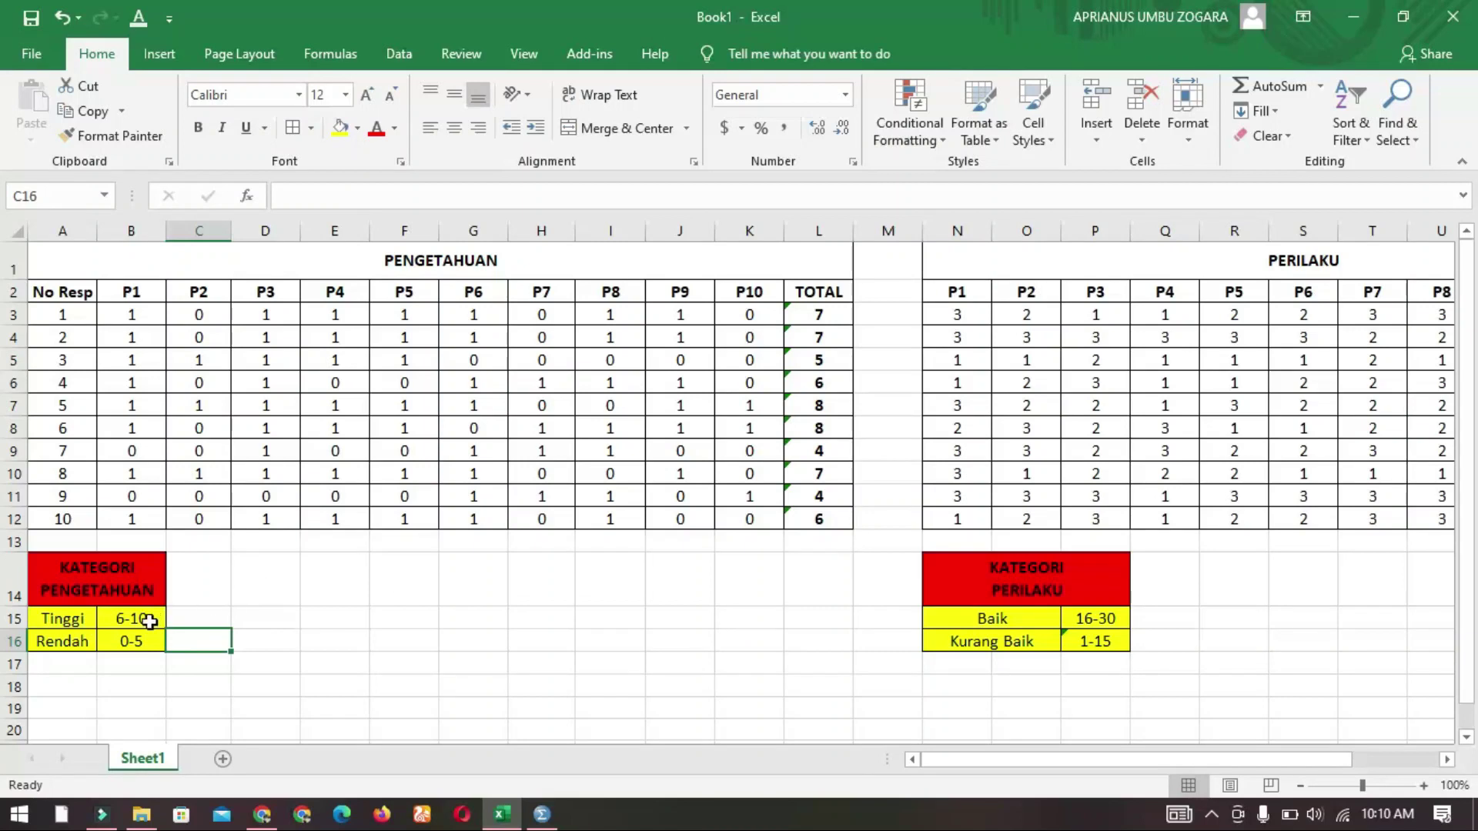
click(485, 597)
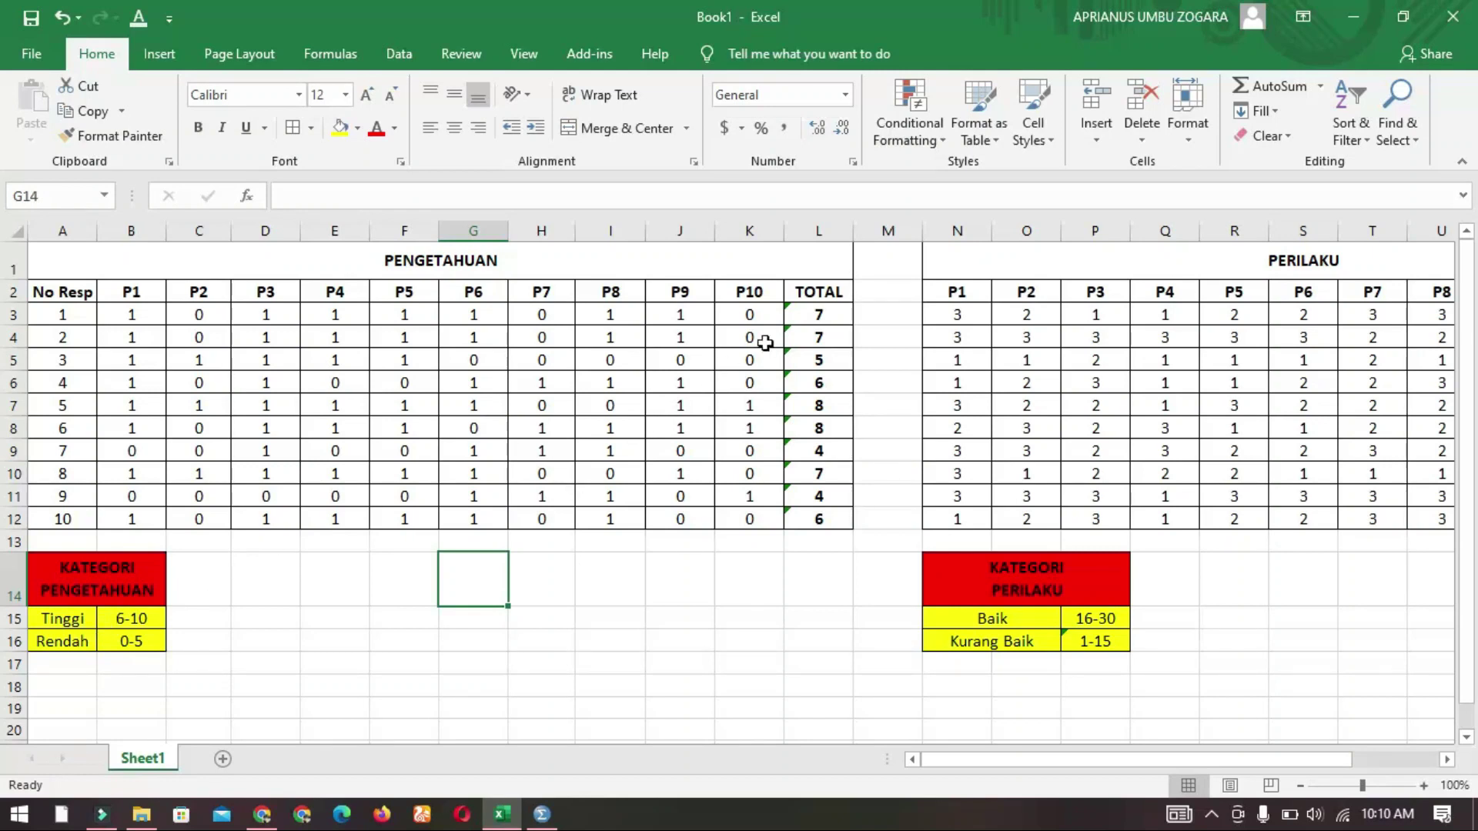
drag(819, 314, 829, 518)
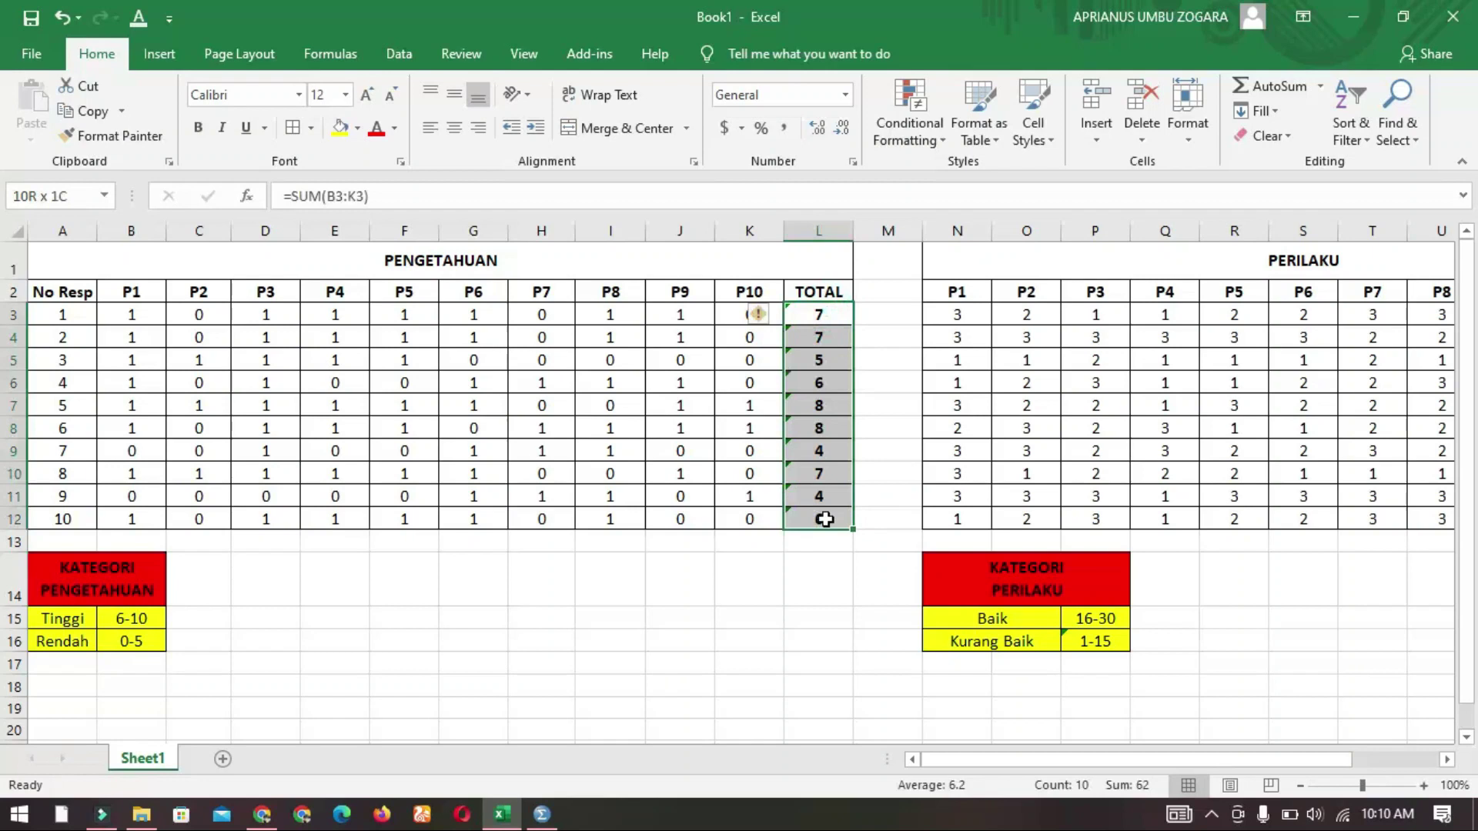
click(484, 587)
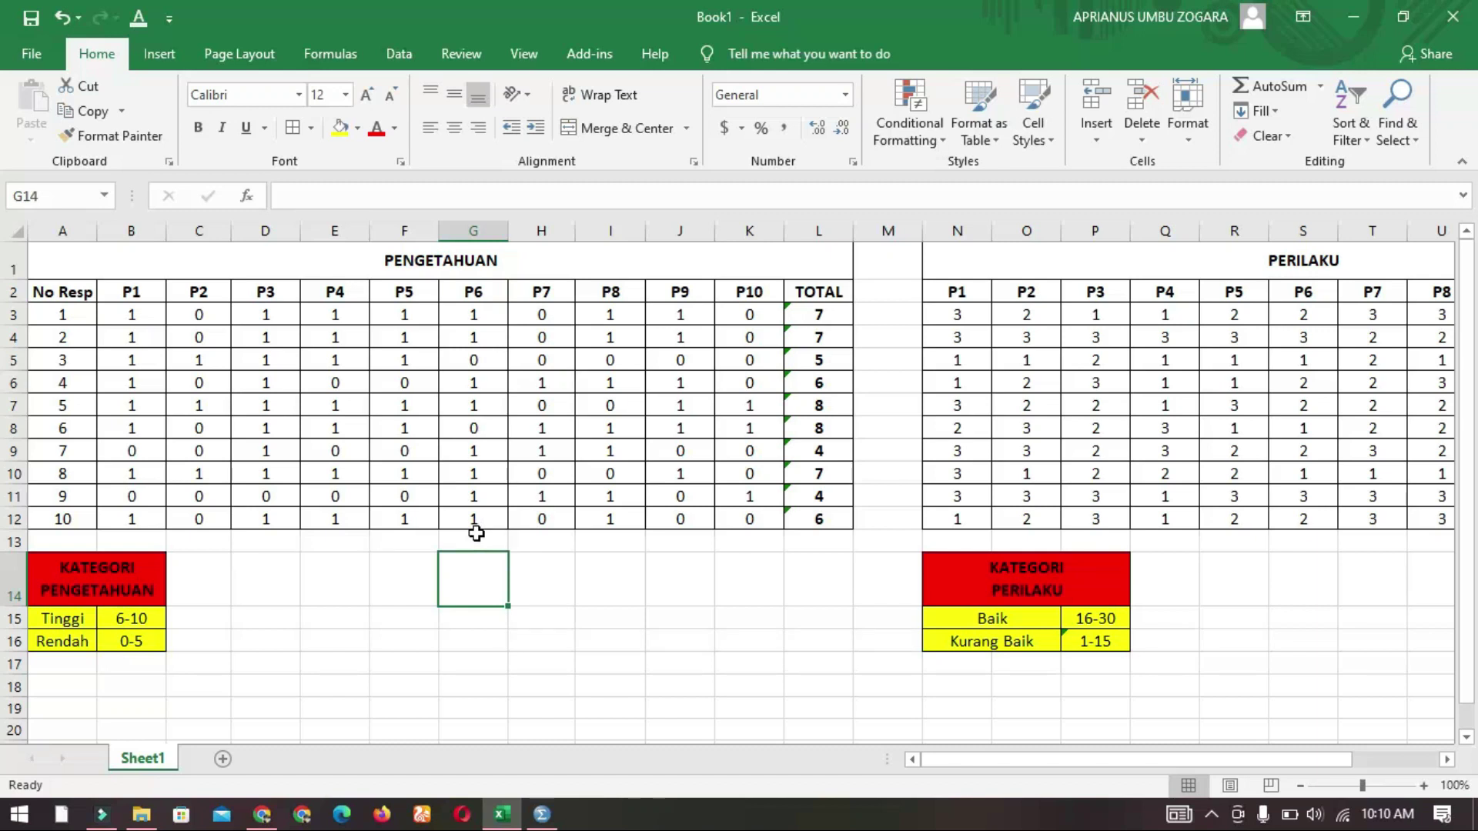
click(619, 476)
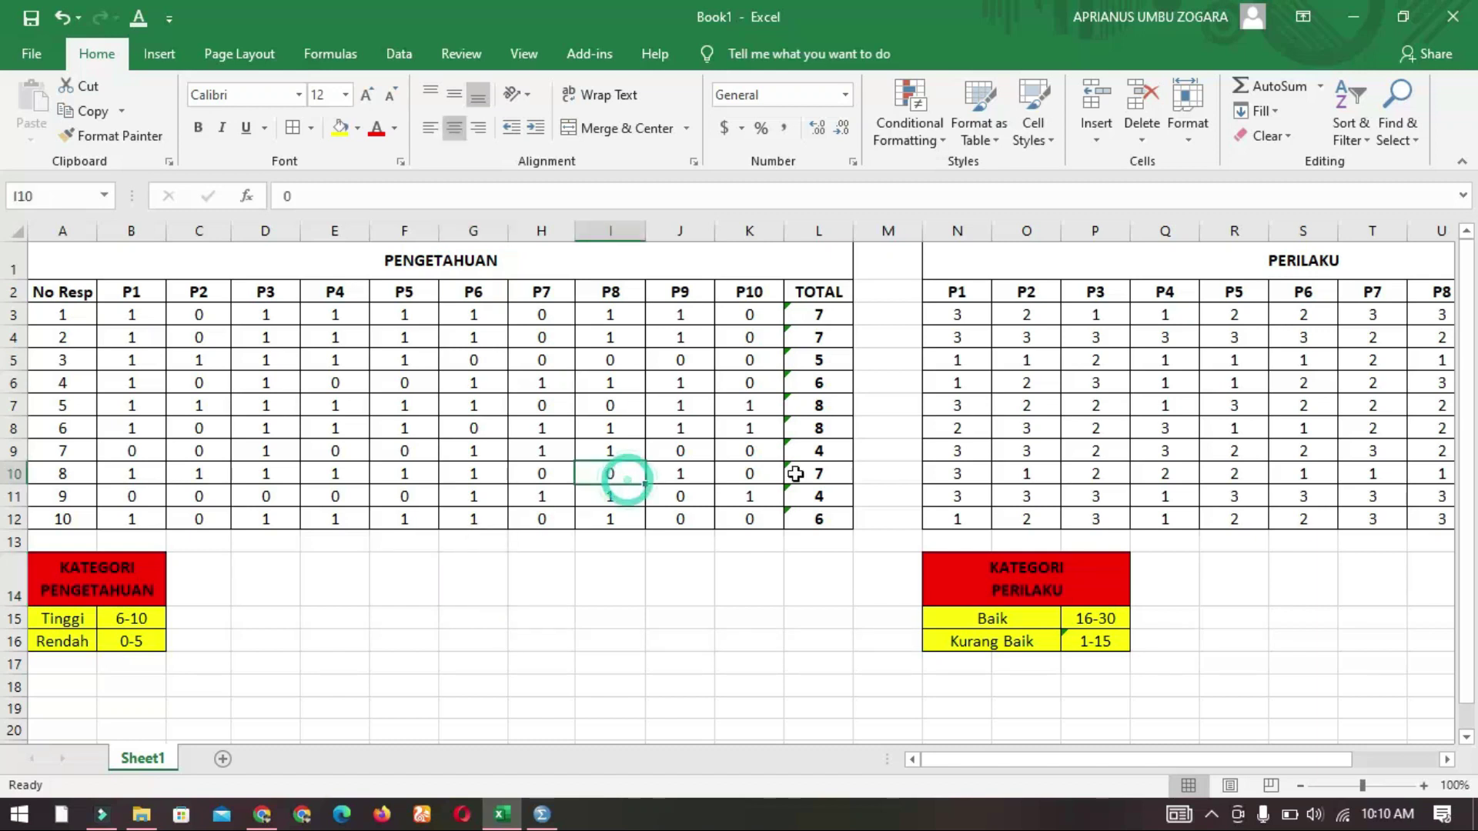
click(1031, 331)
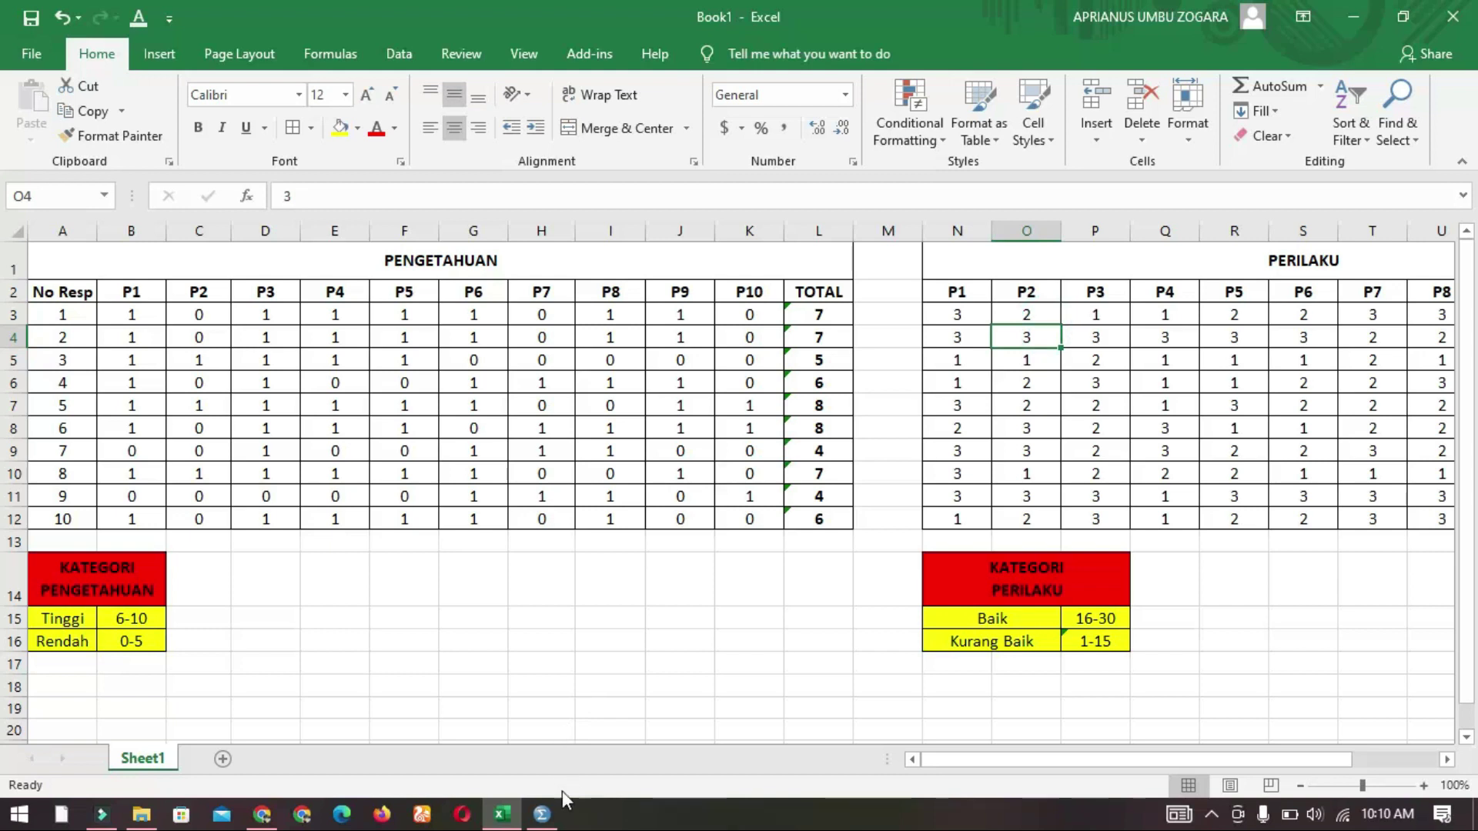
- Switch to SPSS and define two variables named Pengetahuan and Perilaku
click(542, 816)
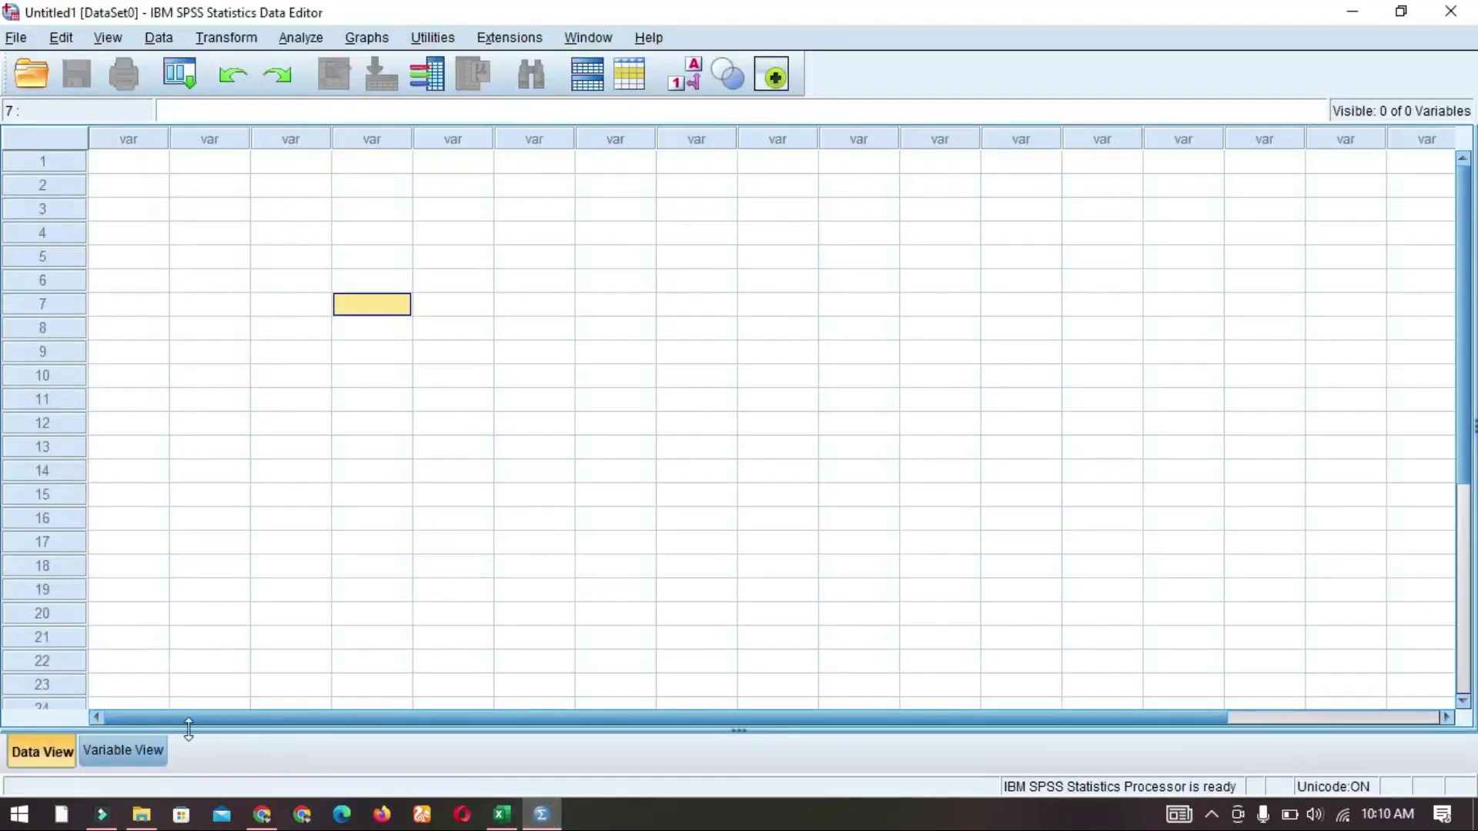
click(123, 751)
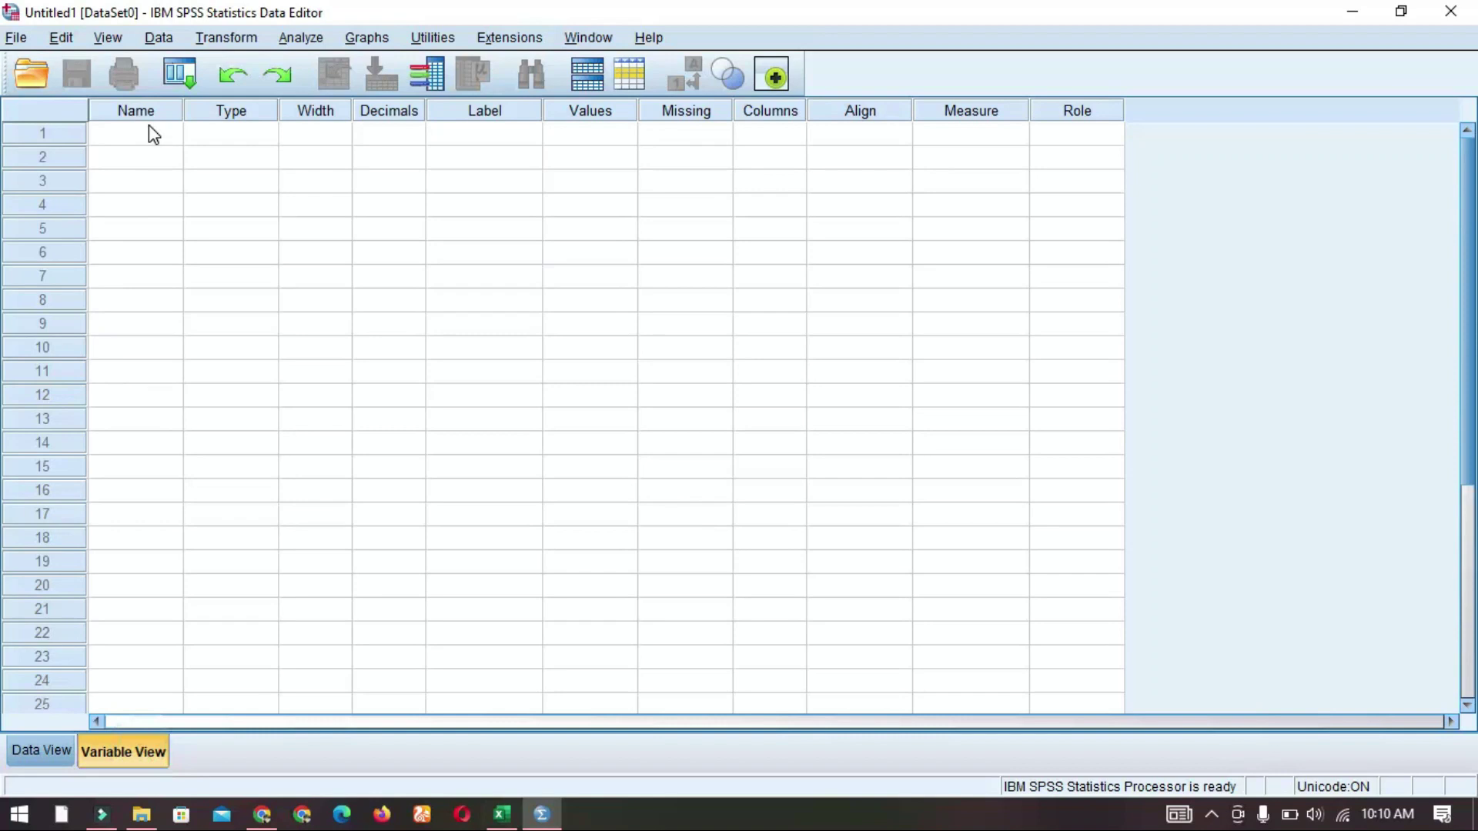
text(Pengetahuan)
key(Return)
text(Perilaku)
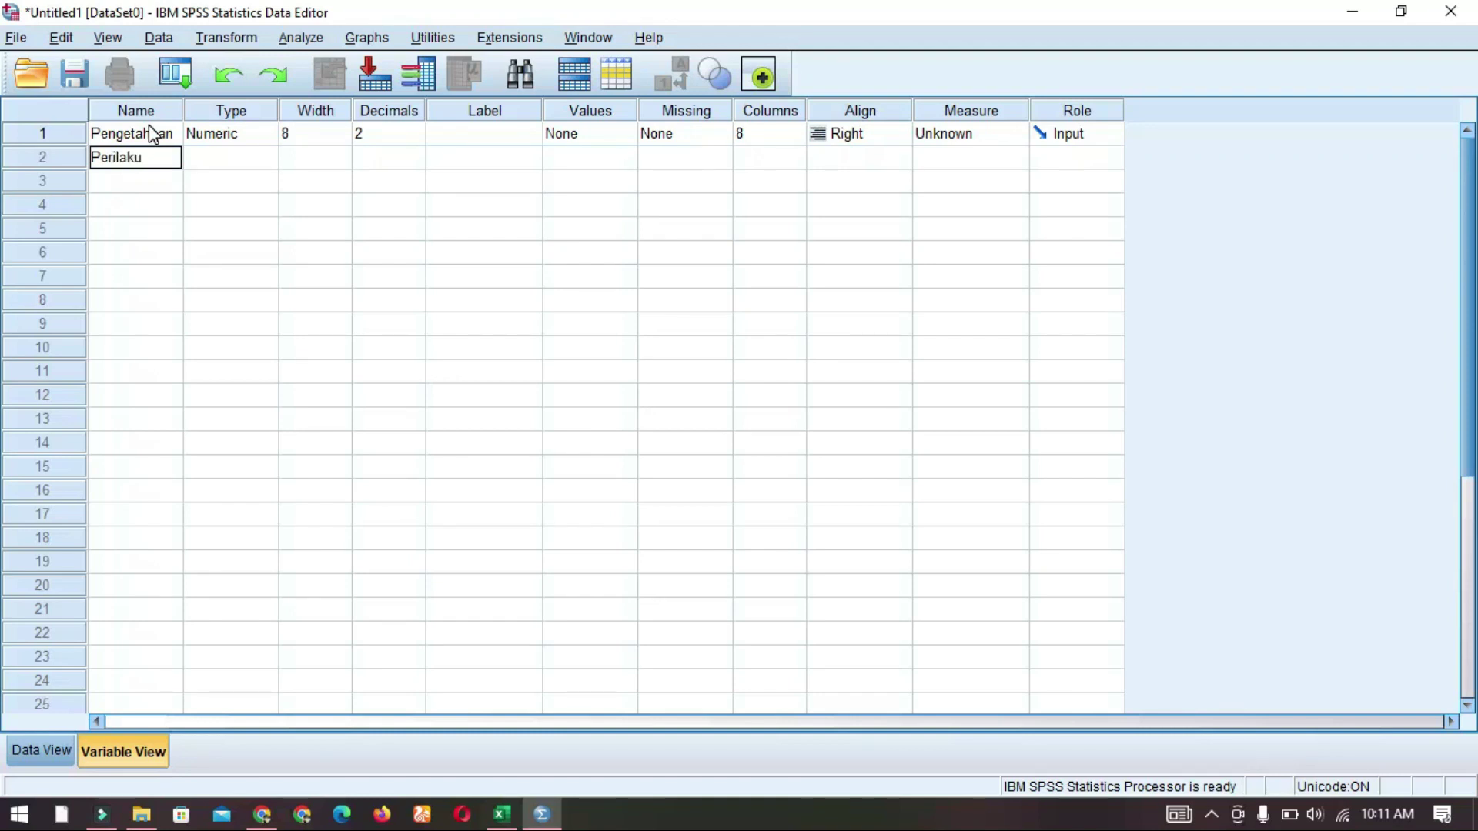
key(Return)
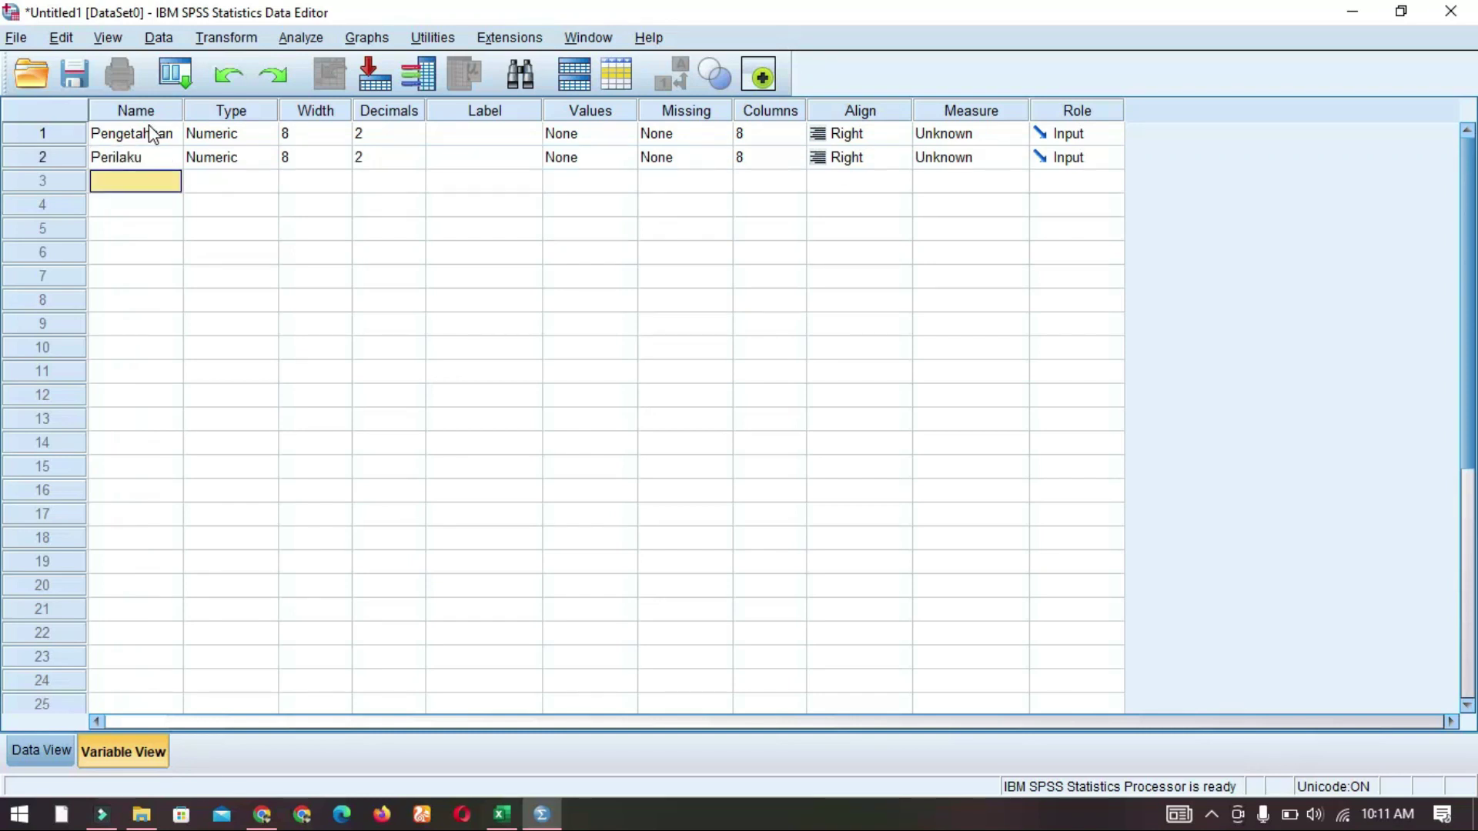
- Set the decimals of Pengetahuan and Perilaku to 0 and widen the Pengetahuan data column to about 11 characters
click(416, 139)
click(416, 140)
click(415, 163)
click(416, 163)
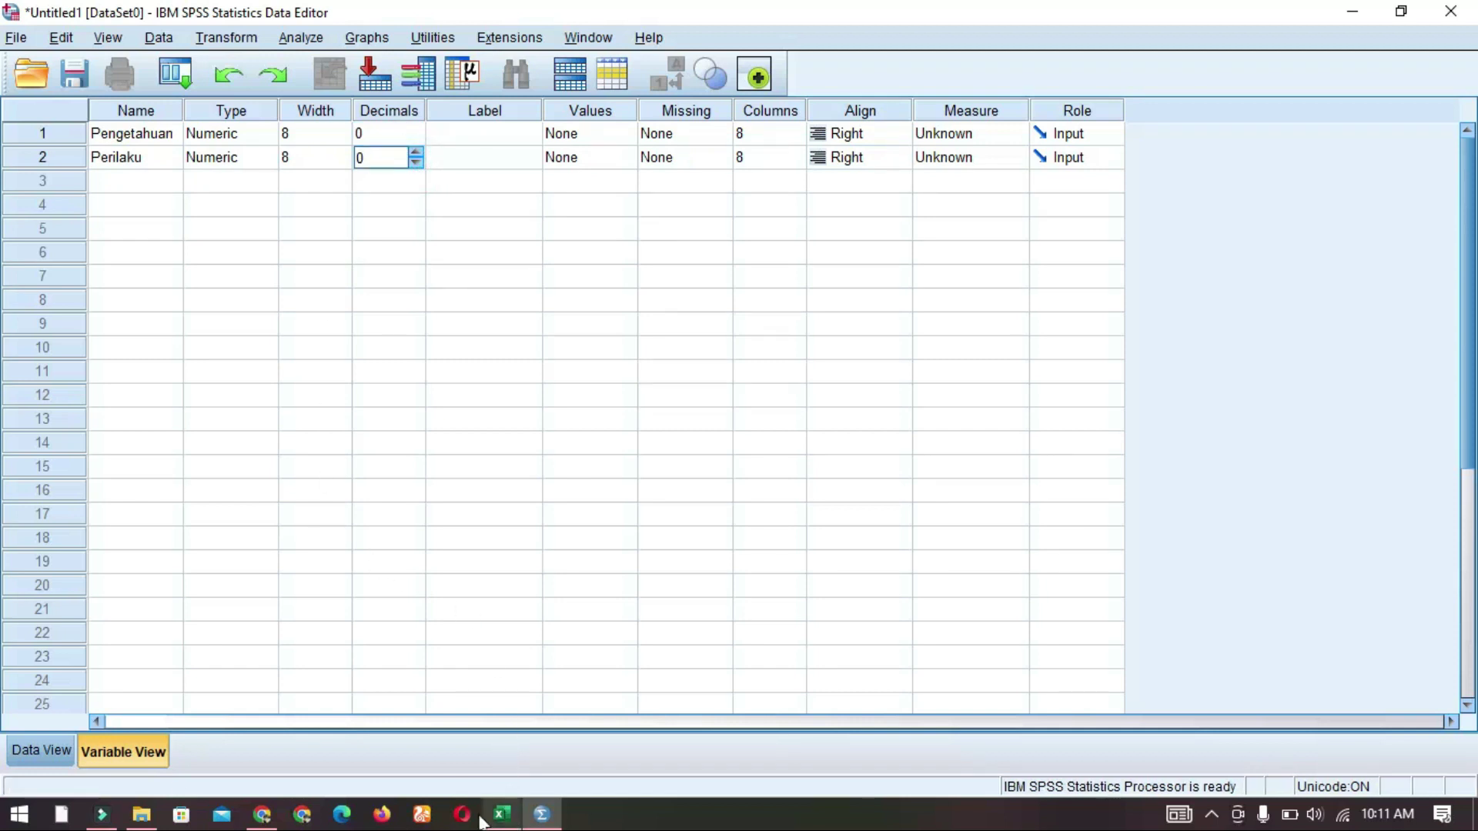
click(29, 751)
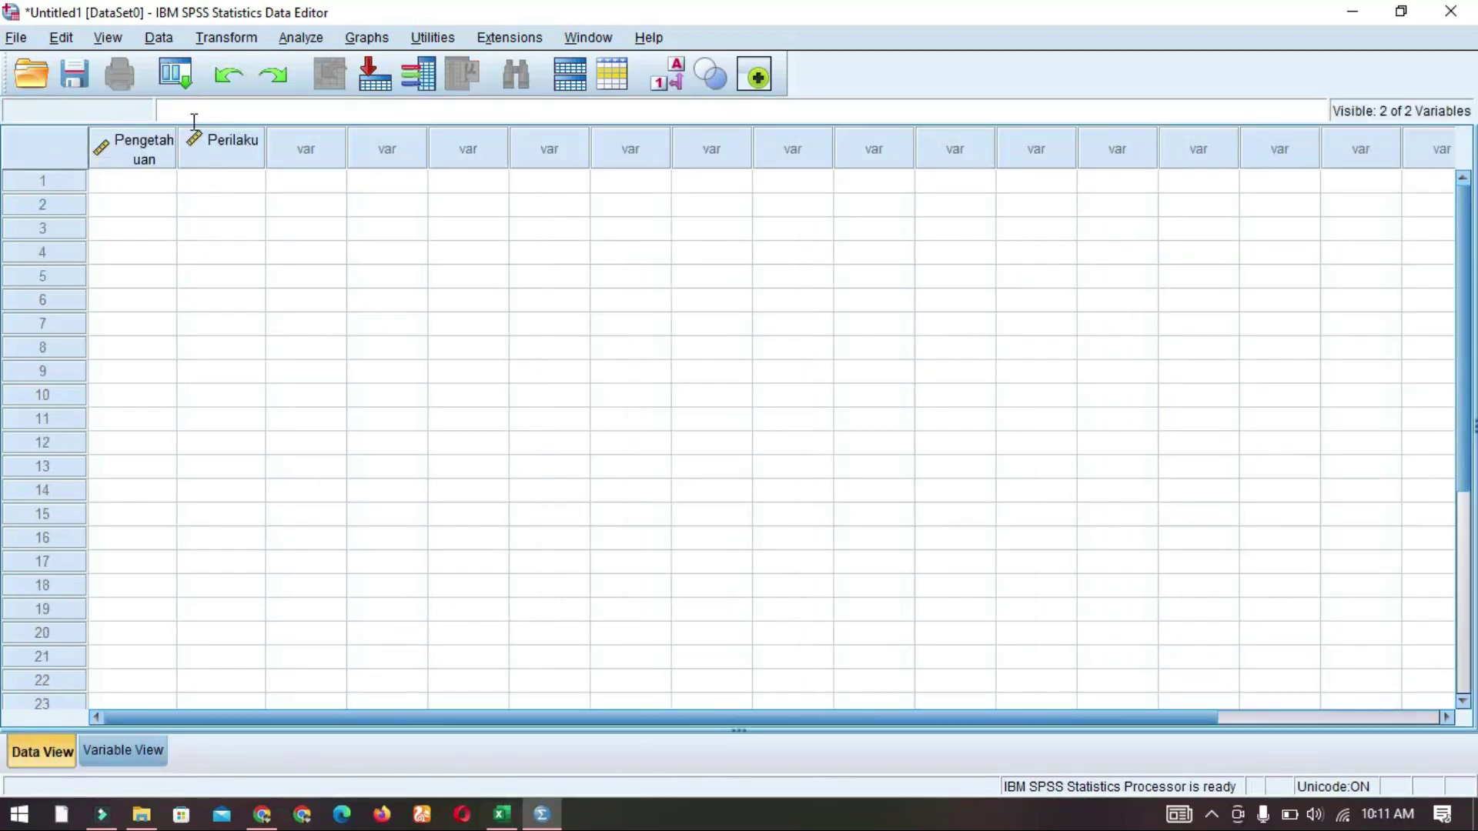
drag(175, 145, 205, 154)
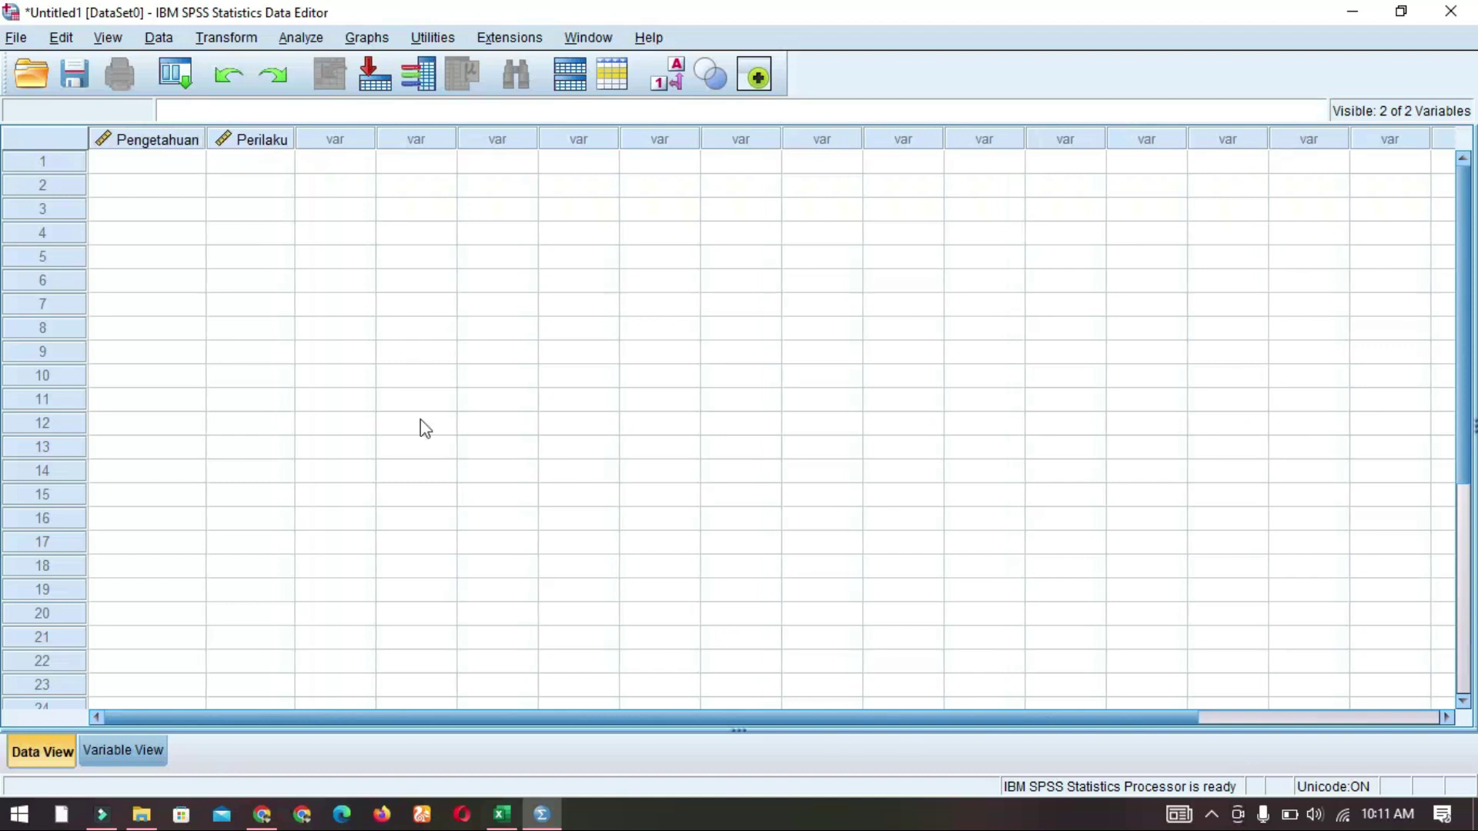
- Copy the ten PENGETAHUAN TOTAL scores from the Excel sheet into the Pengetahuan column in SPSS
click(515, 814)
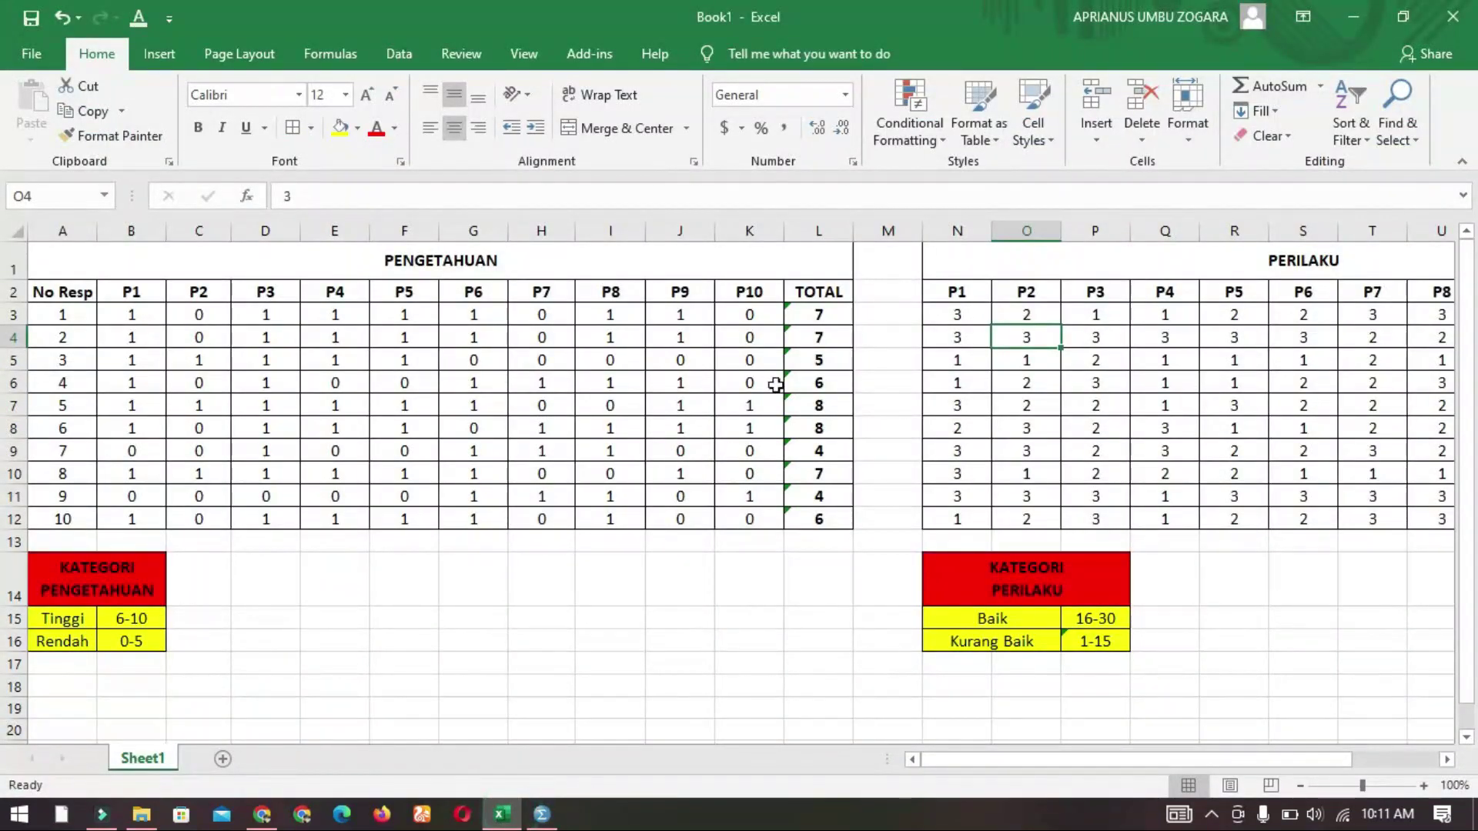
drag(821, 313, 821, 520)
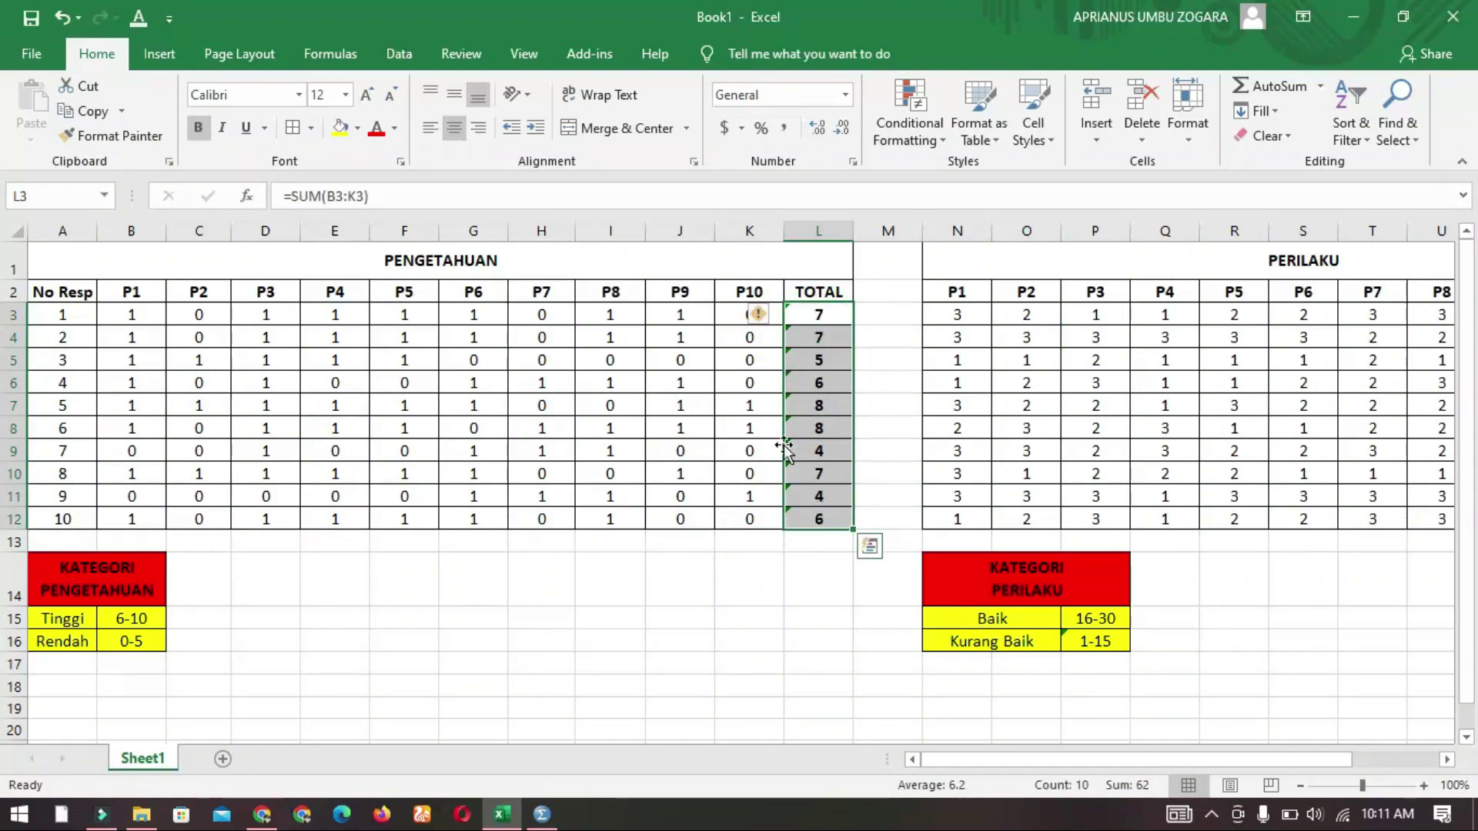
key(ctrl+c)
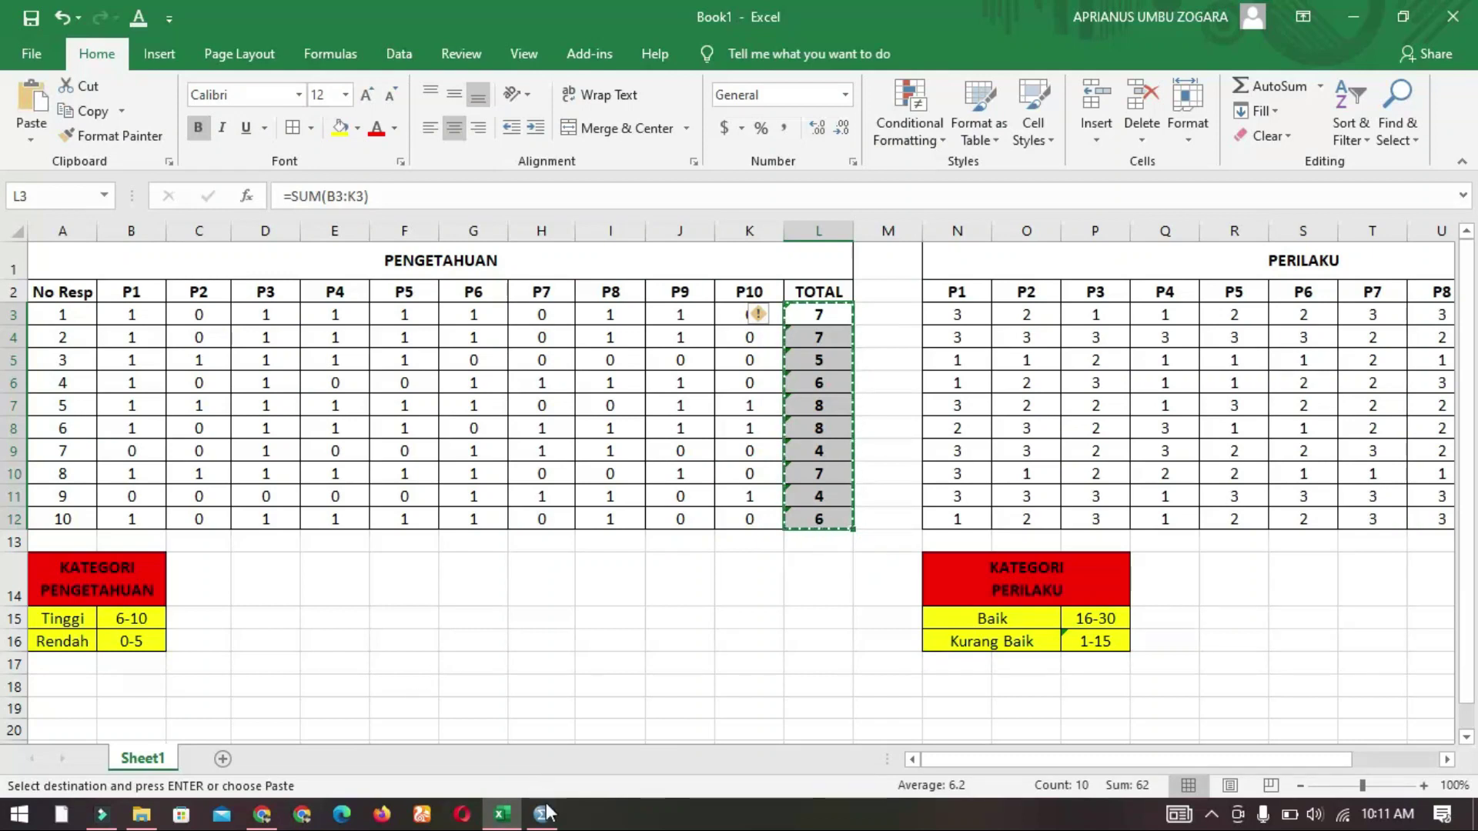
click(542, 814)
click(162, 165)
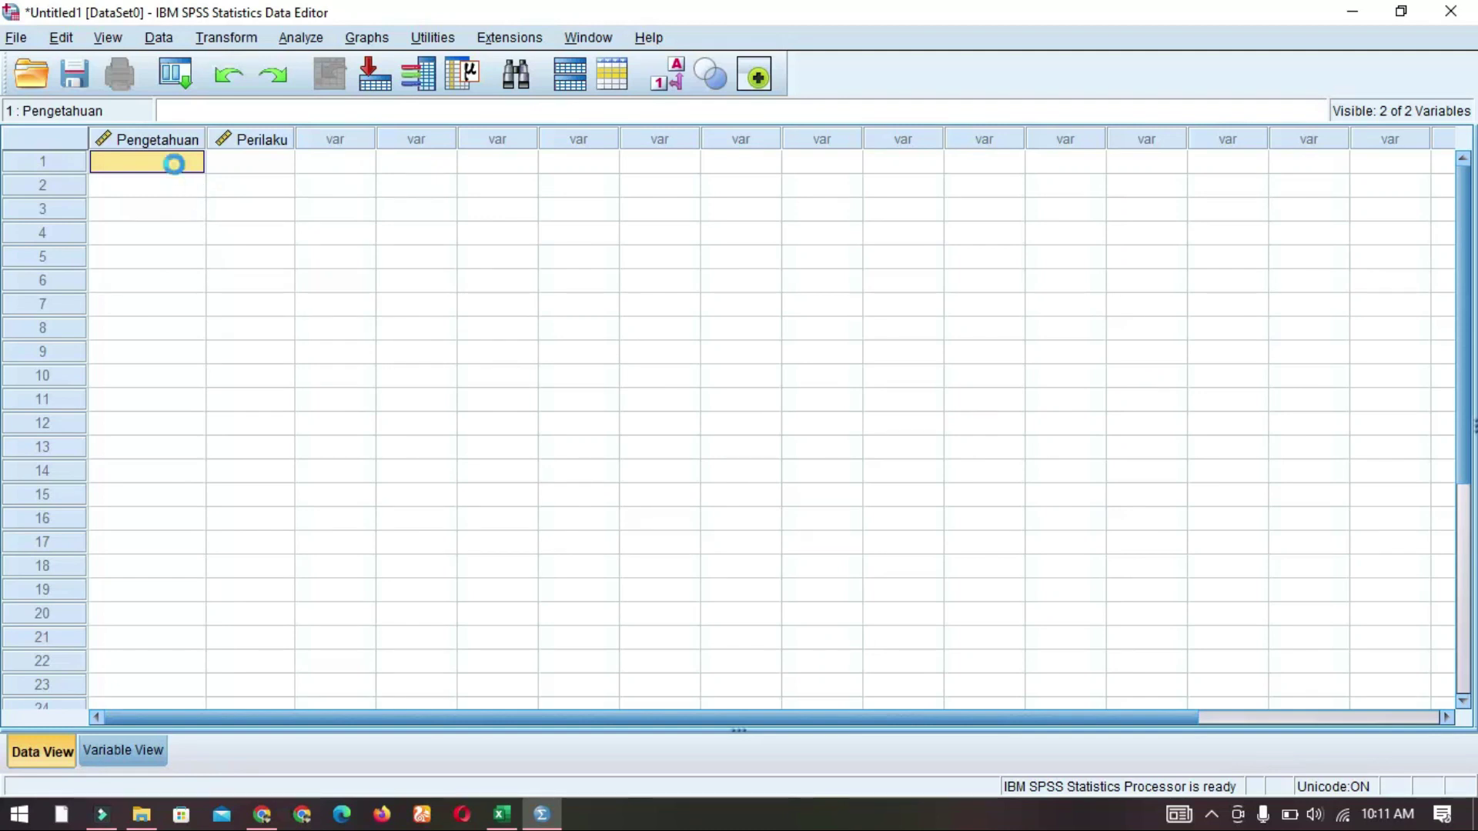
key(ctrl+v)
- Copy the ten PERILAKU TOTAL scores from Excel into the SPSS Perilaku column and widen that column to about 9 characters
click(245, 168)
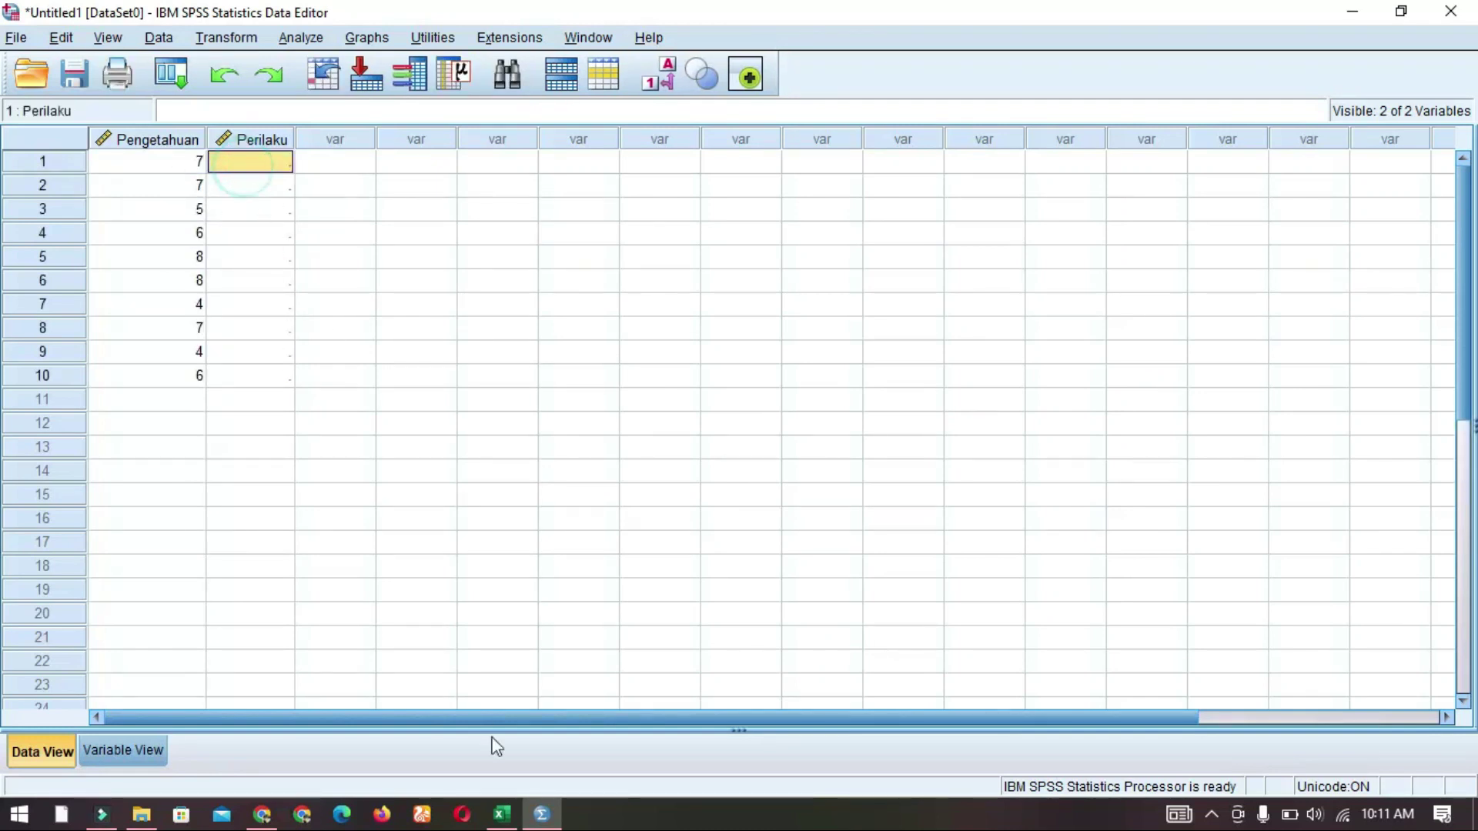
click(502, 815)
drag(1136, 760, 1262, 756)
drag(1377, 314, 1392, 519)
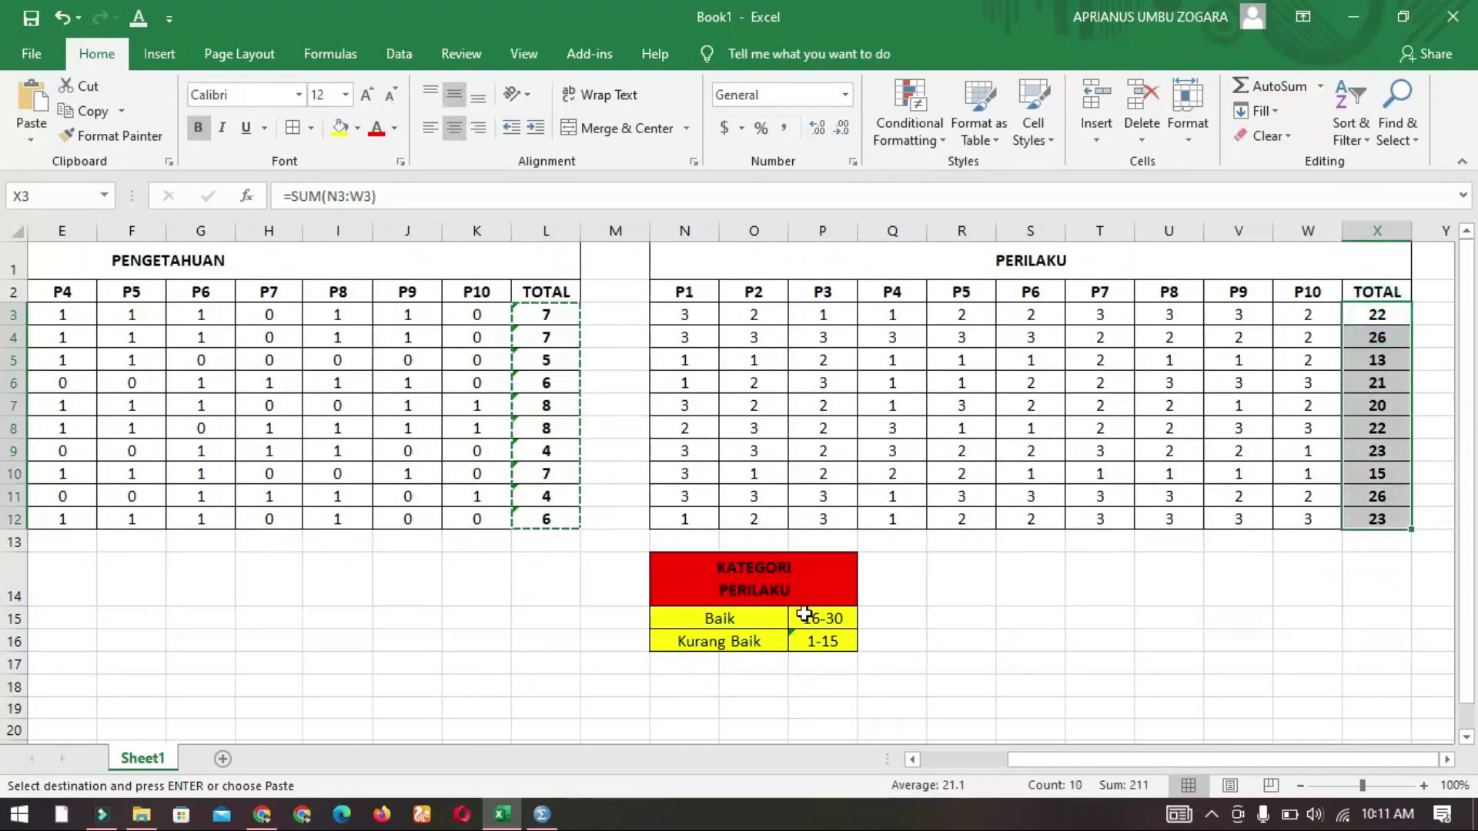
key(ctrl+c)
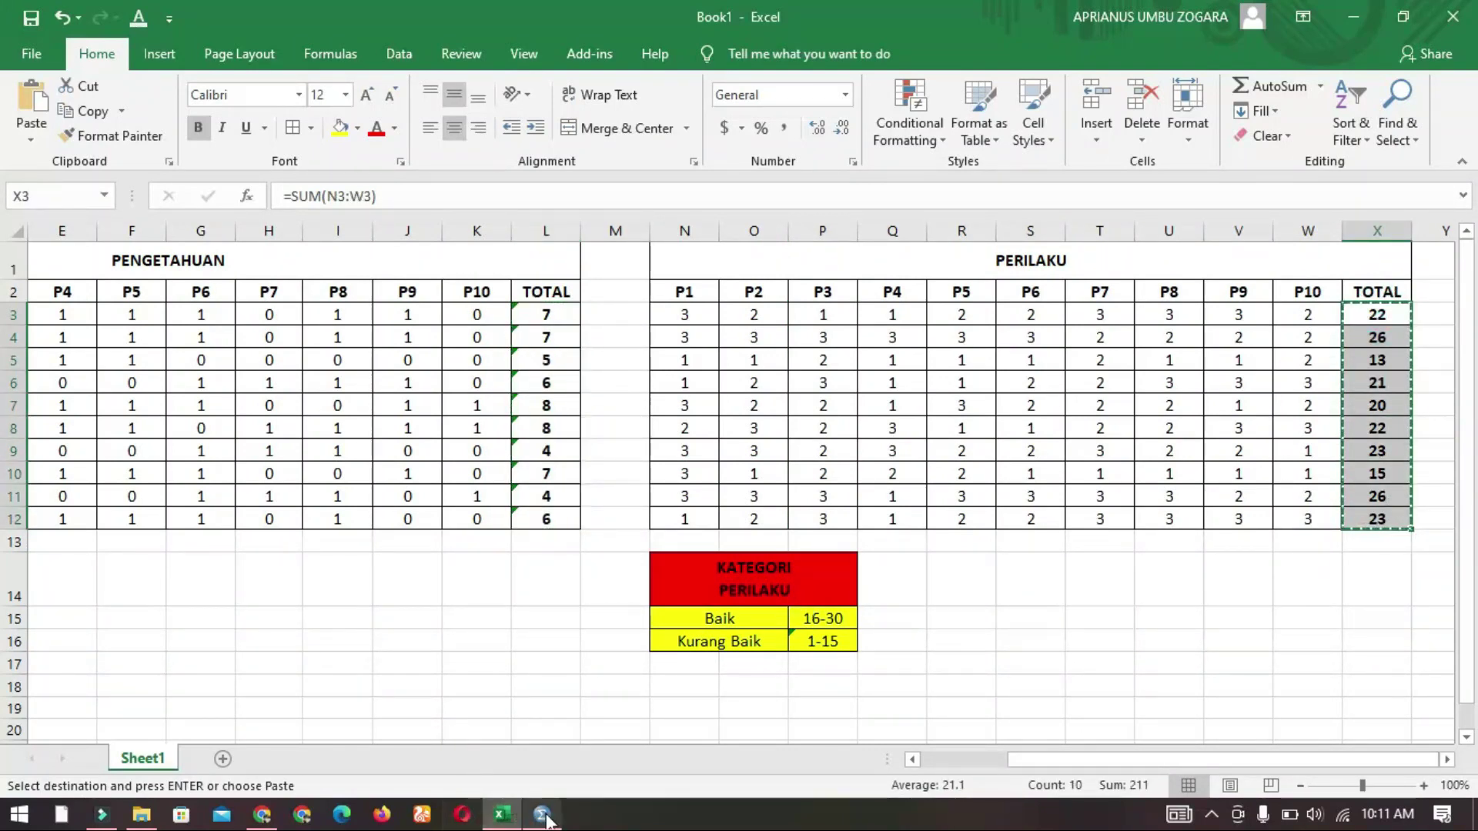
click(542, 815)
key(ctrl+v)
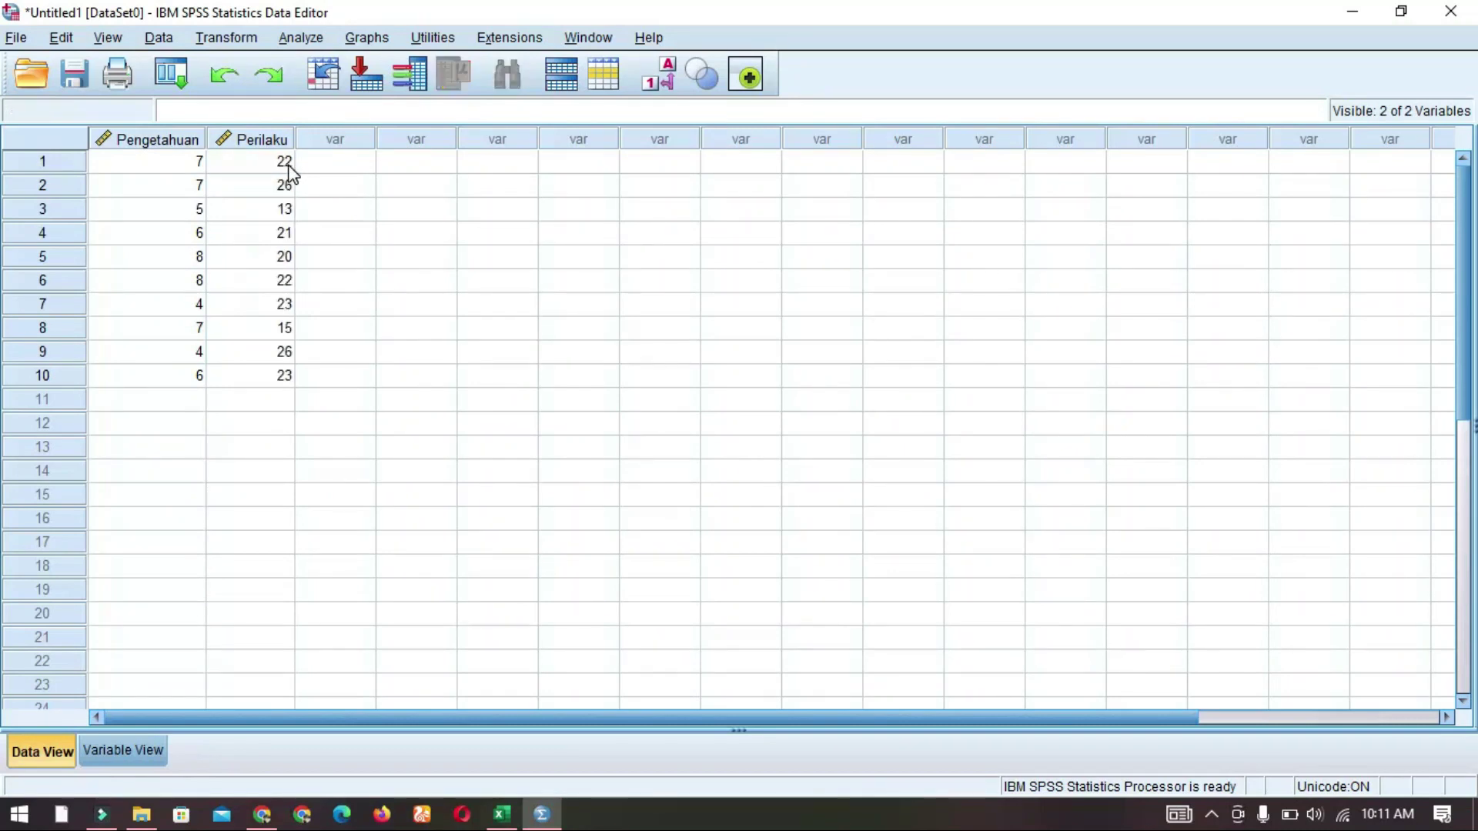
drag(296, 141, 306, 141)
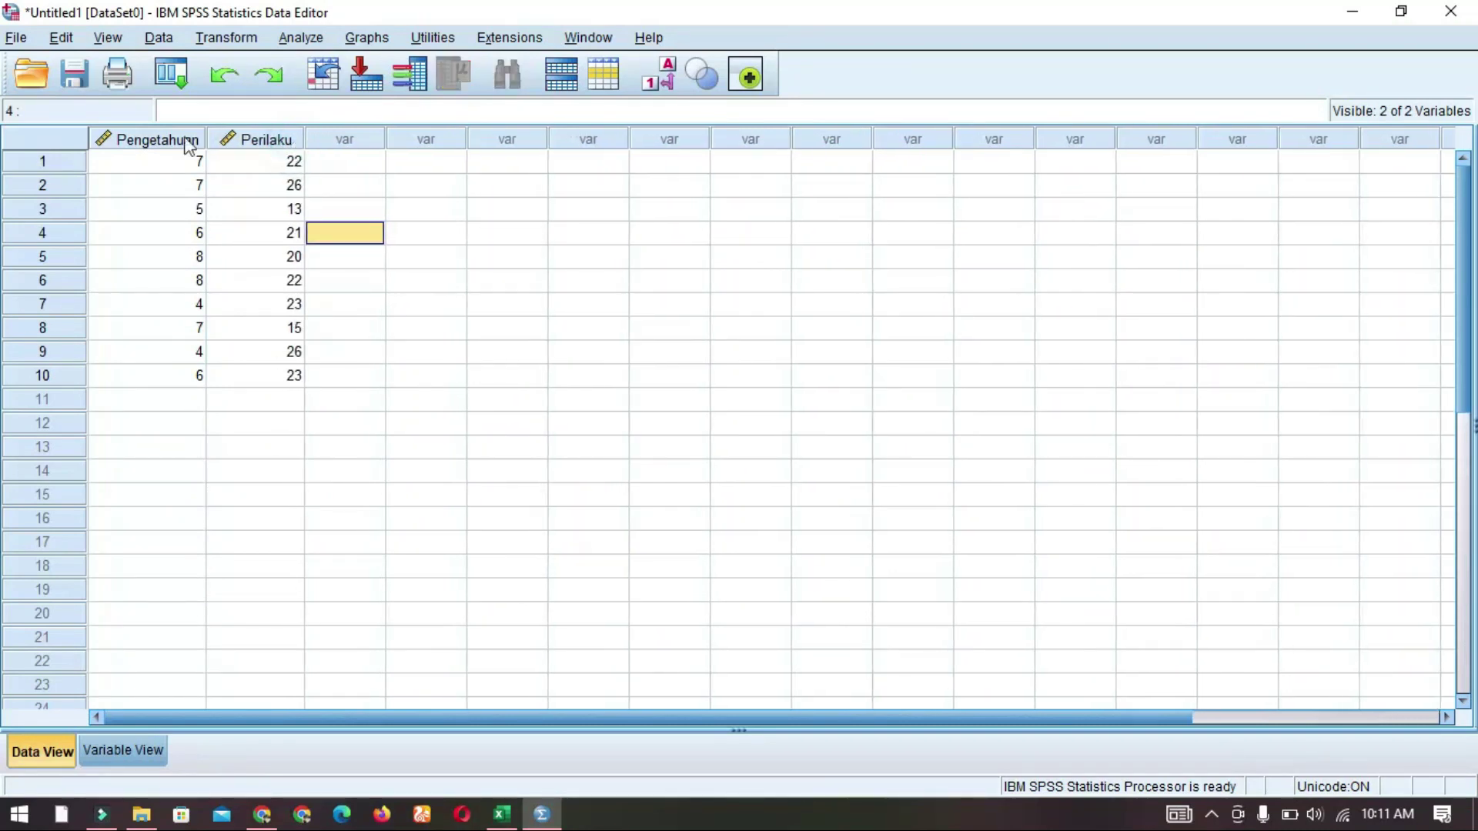
- Set the alignment of both the Pengetahuan and Perilaku variables to Center
click(123, 750)
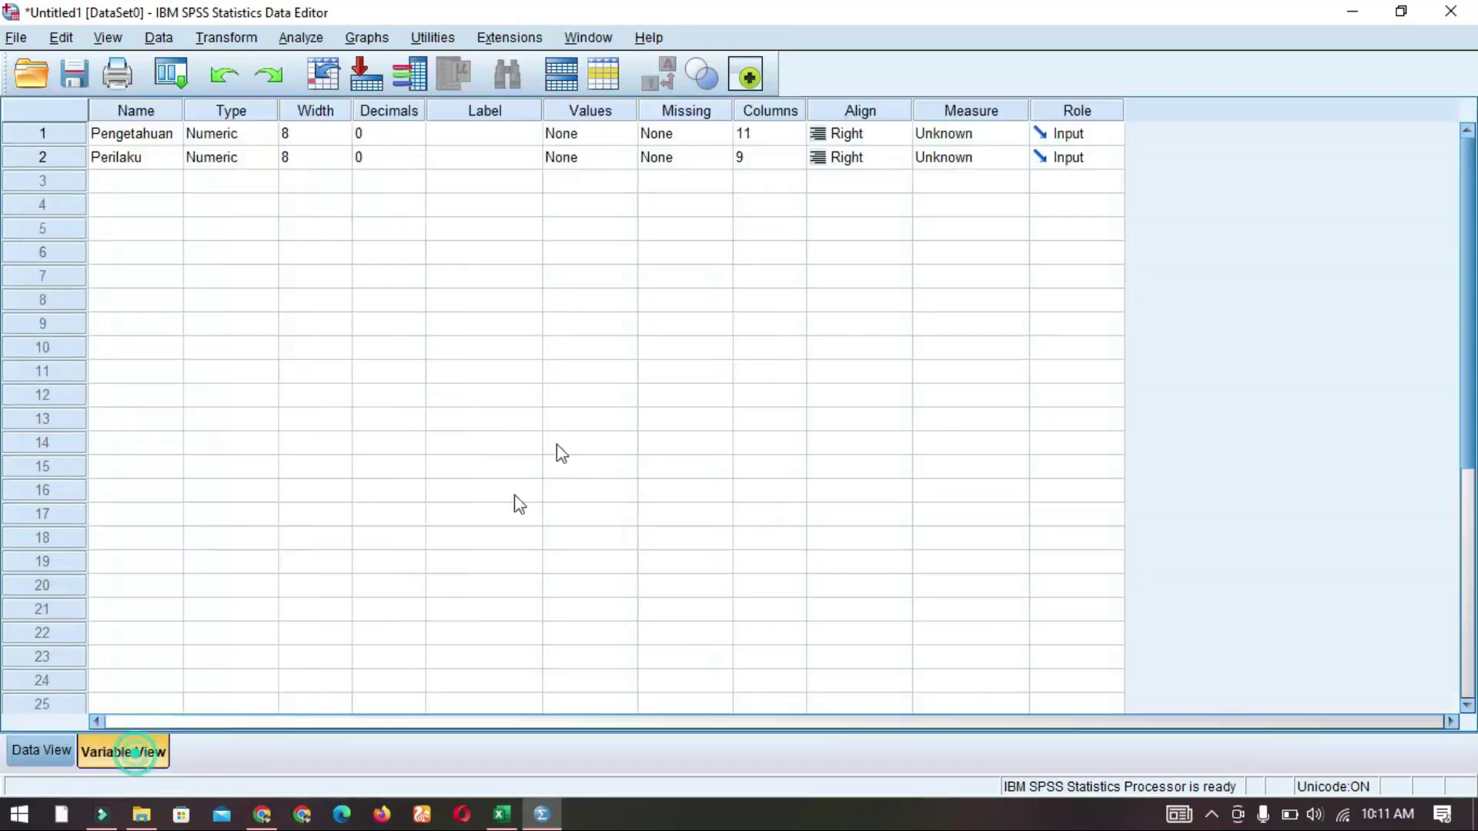
click(911, 135)
click(898, 134)
click(852, 202)
click(892, 157)
click(898, 157)
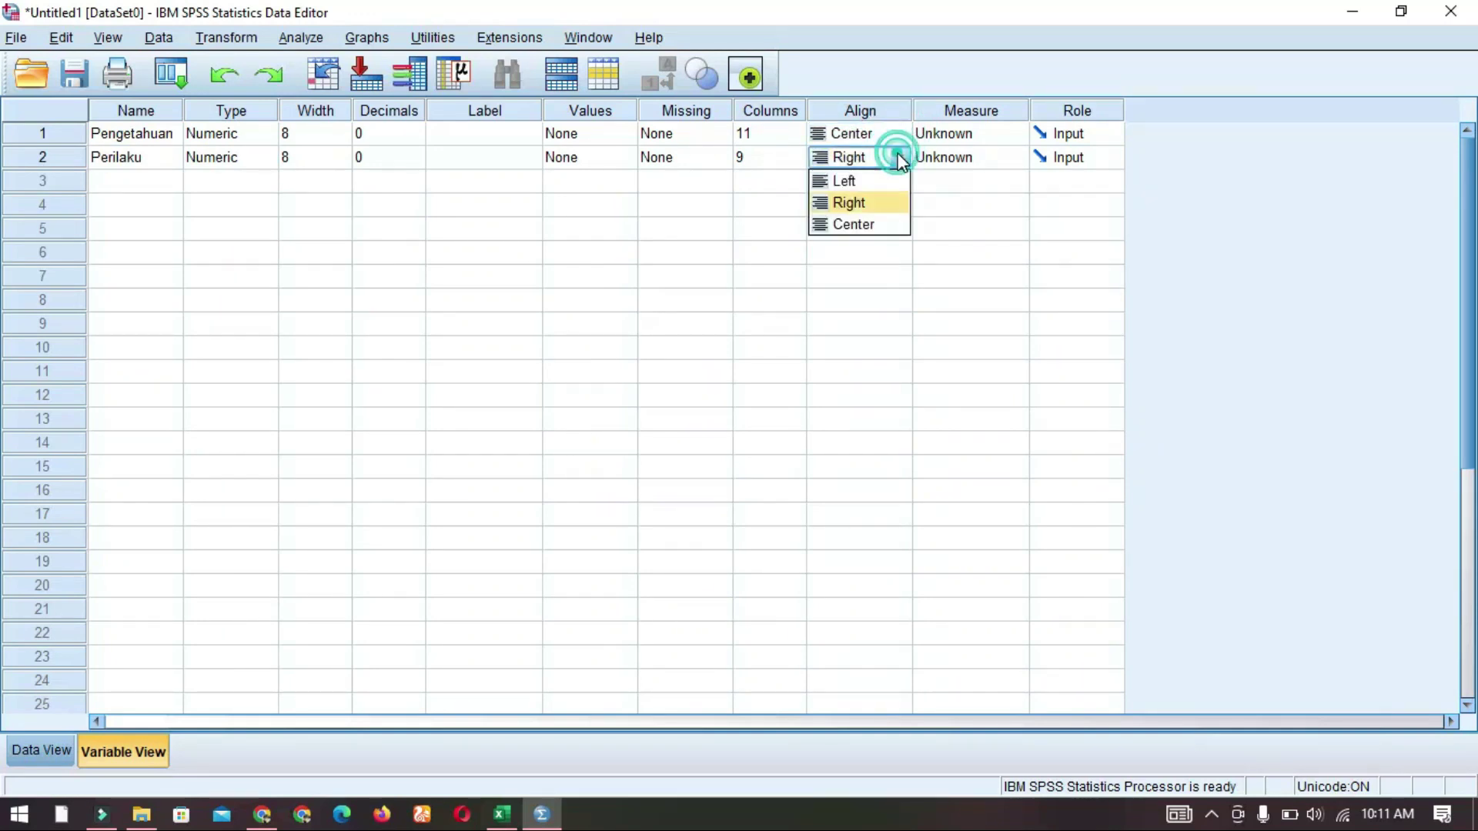
click(879, 226)
click(361, 255)
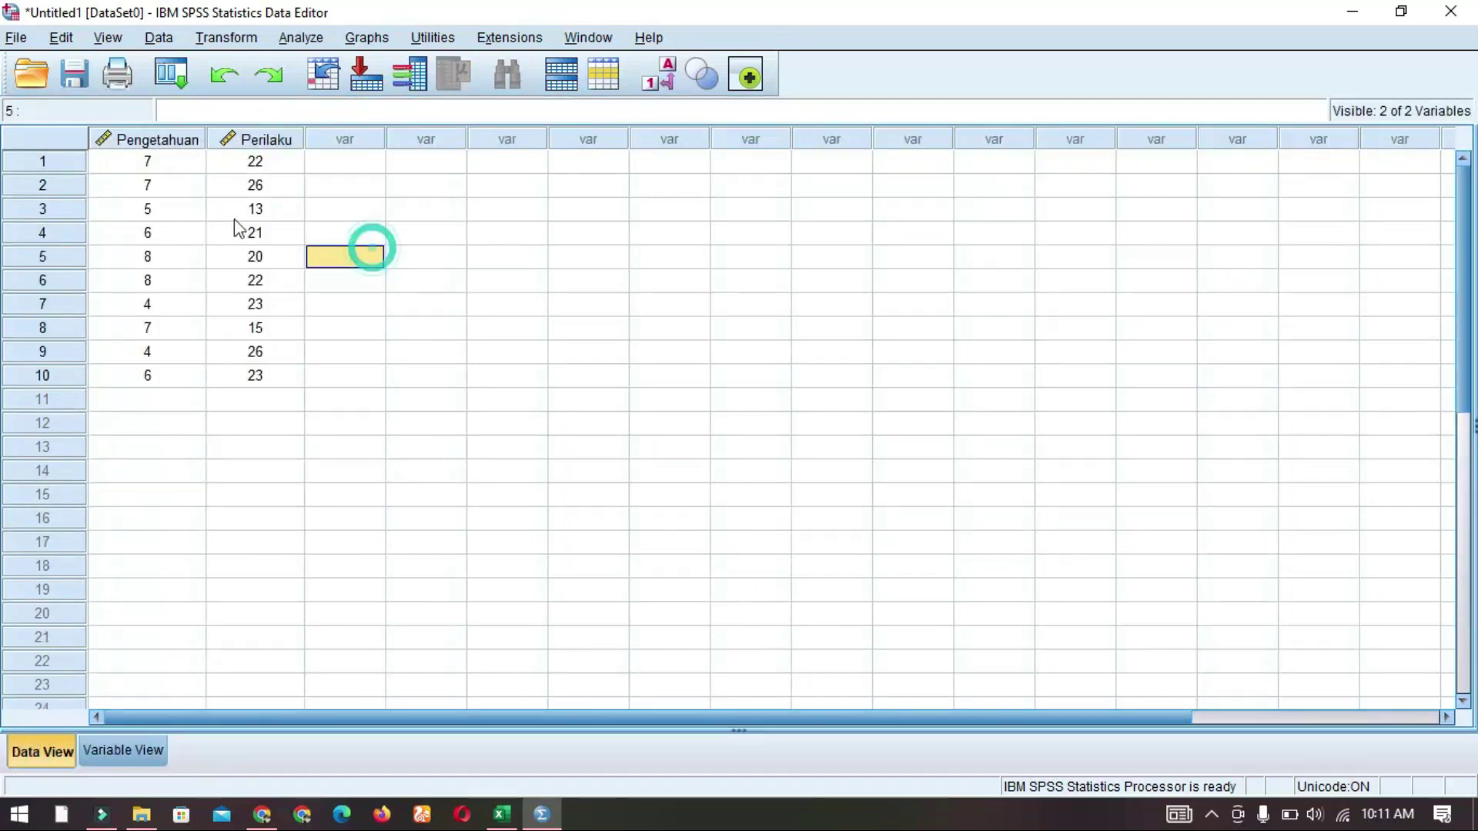
- Compare the scores entered in SPSS with the knowledge and behaviour category ranges in the Excel sheet
click(231, 208)
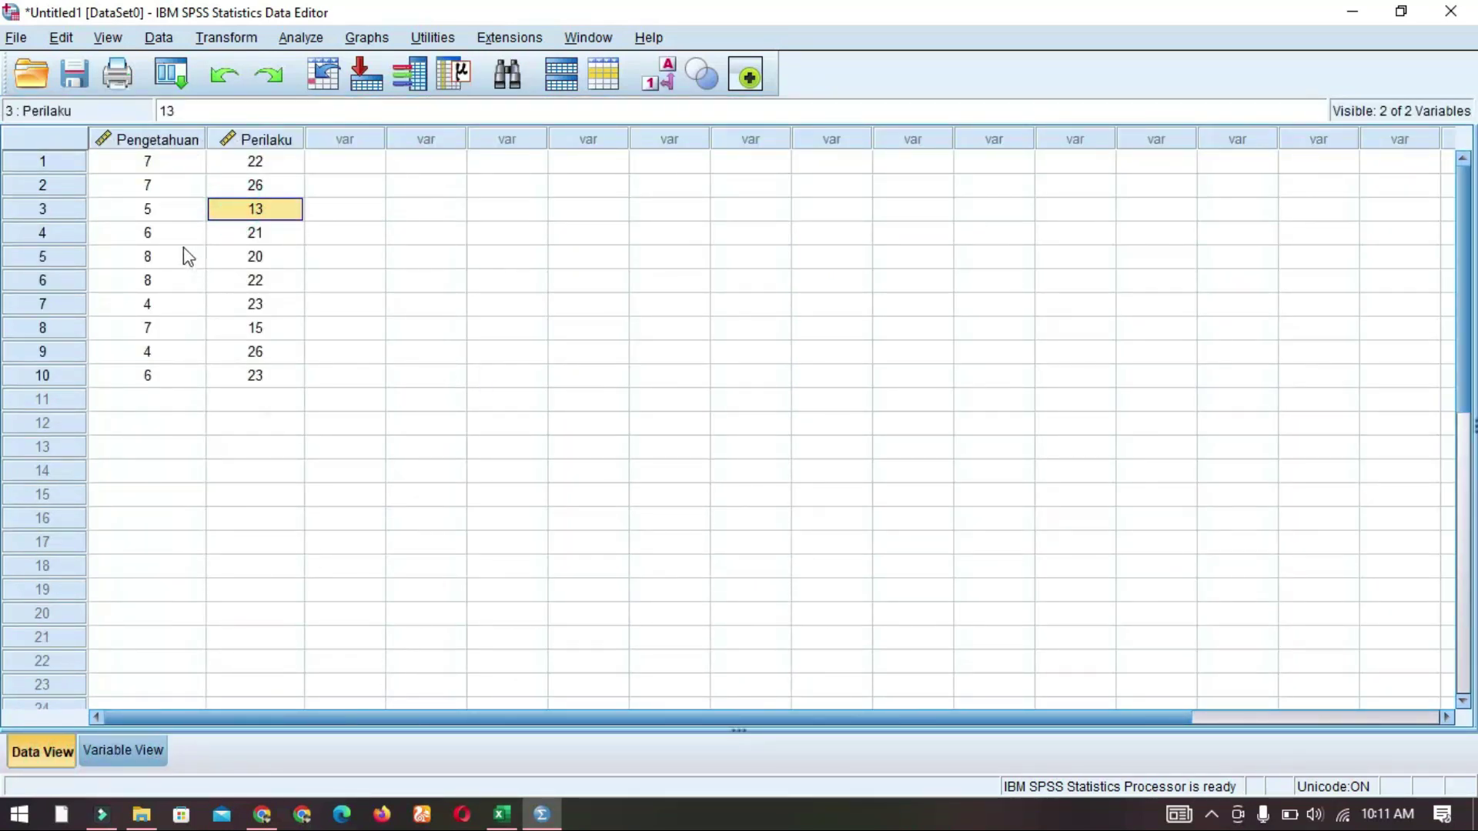
drag(148, 162, 160, 234)
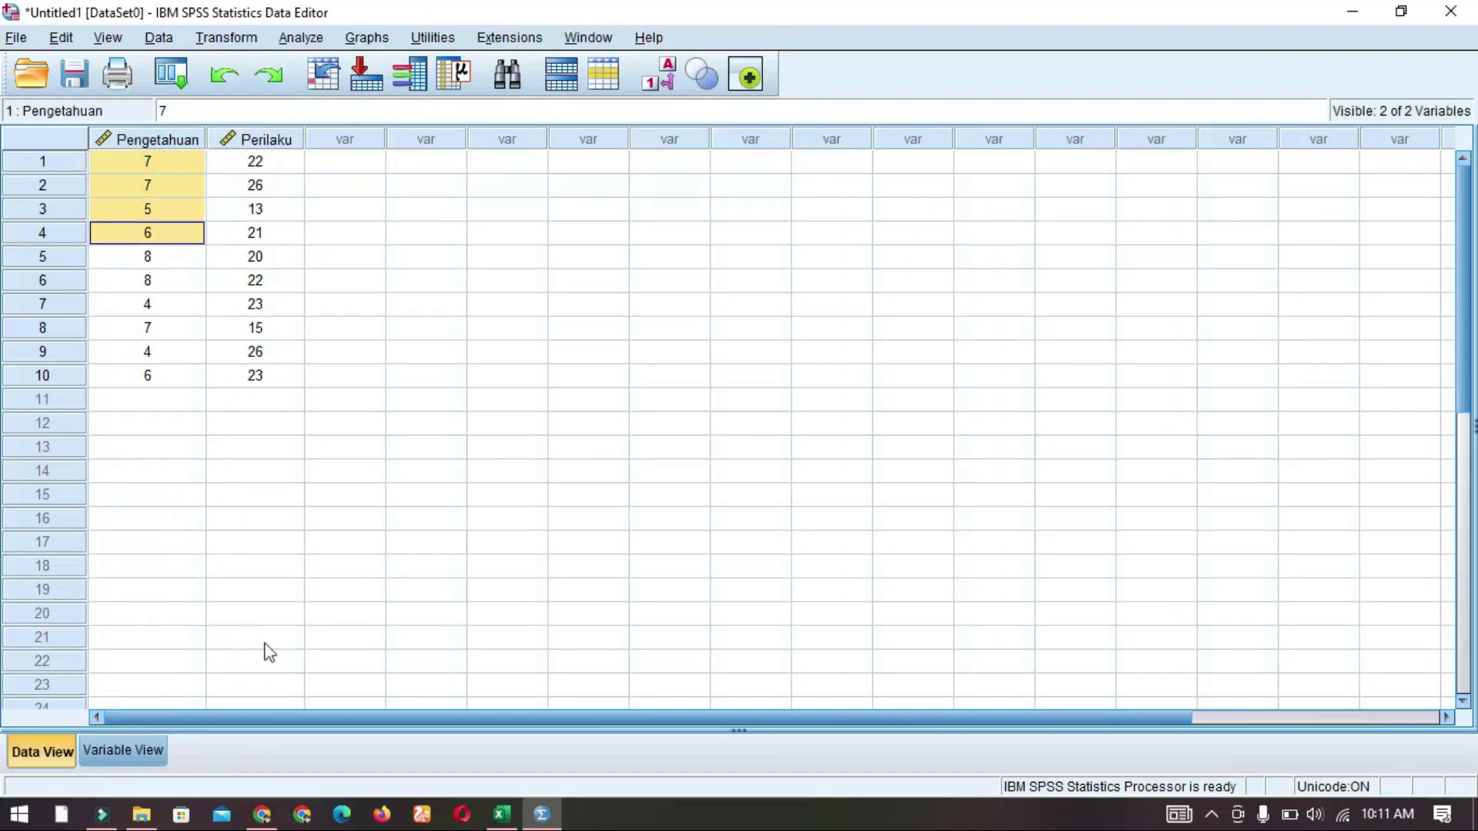
click(501, 814)
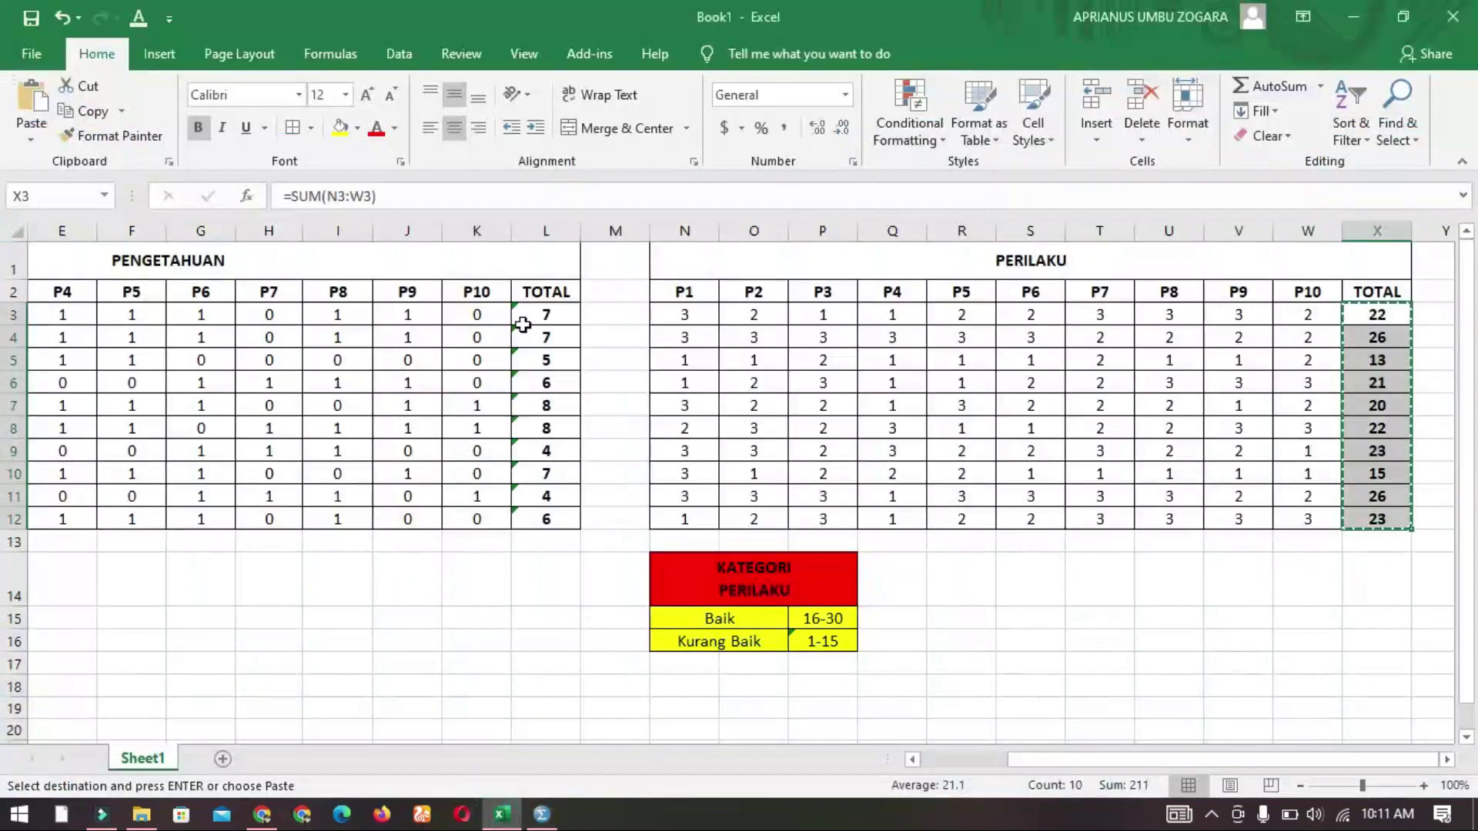
scroll(1083, 766, left, 4)
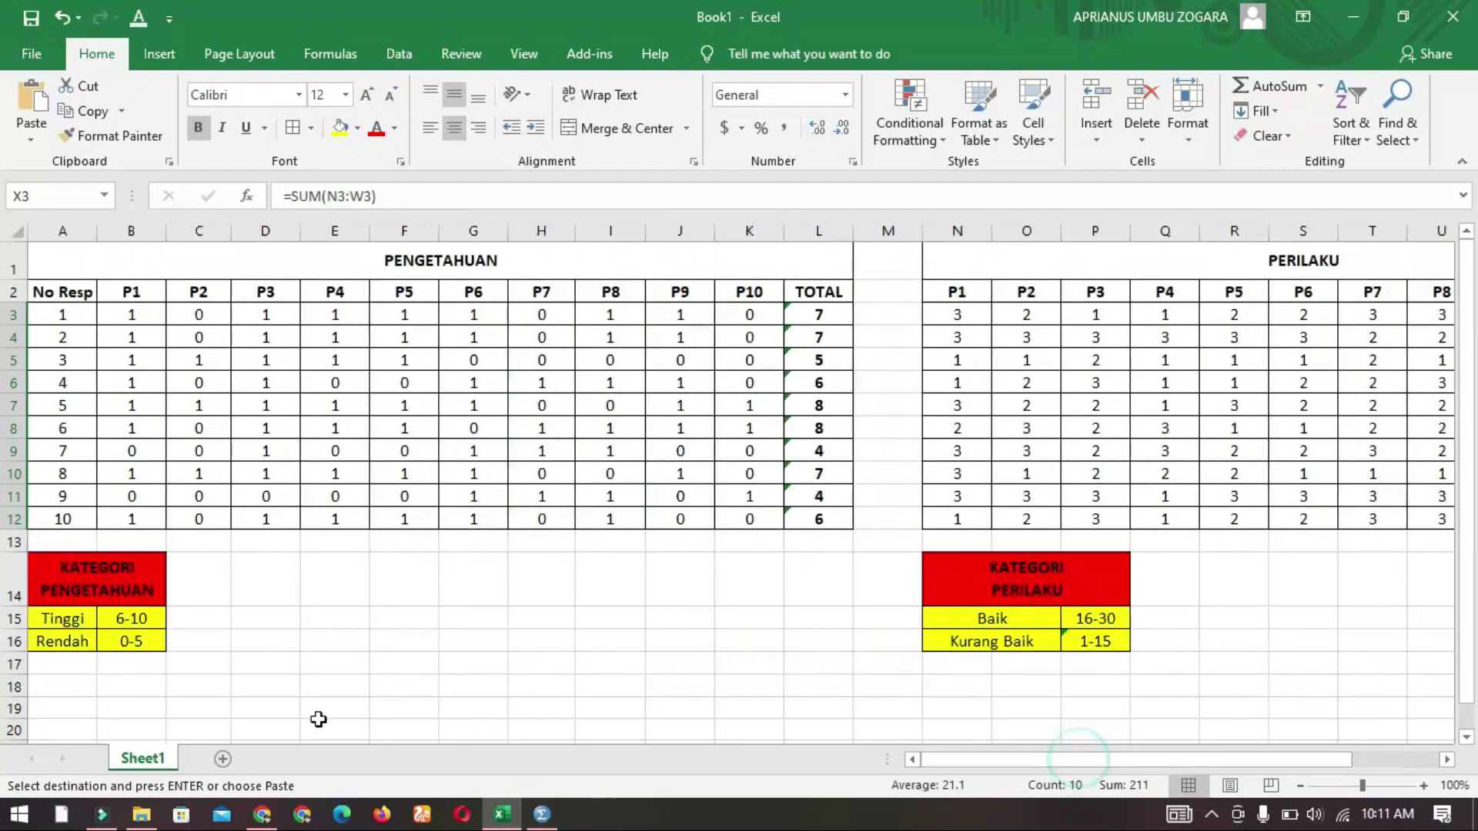
click(542, 815)
click(336, 206)
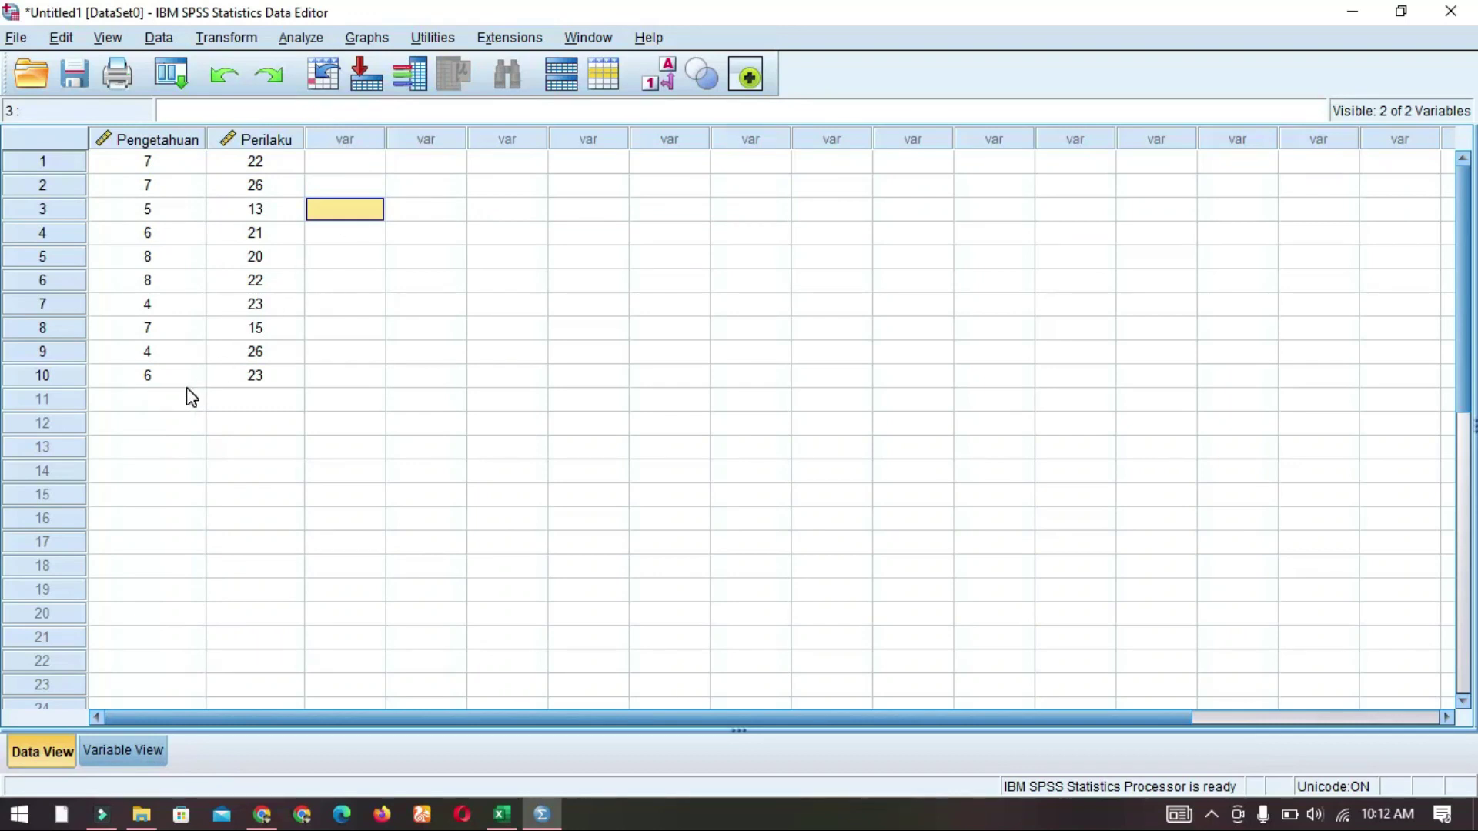
click(356, 160)
text(Tinggi)
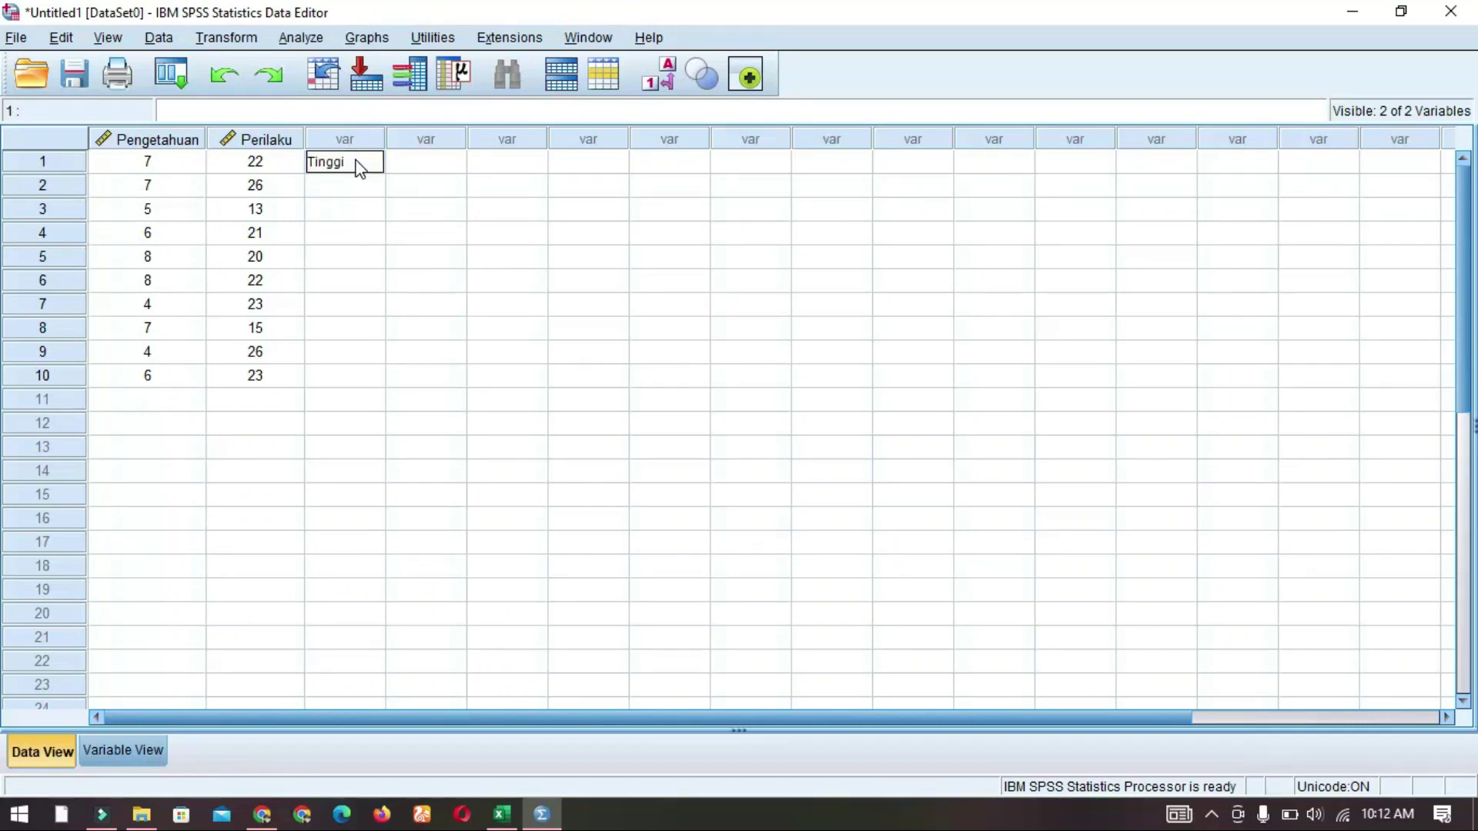
key(Return)
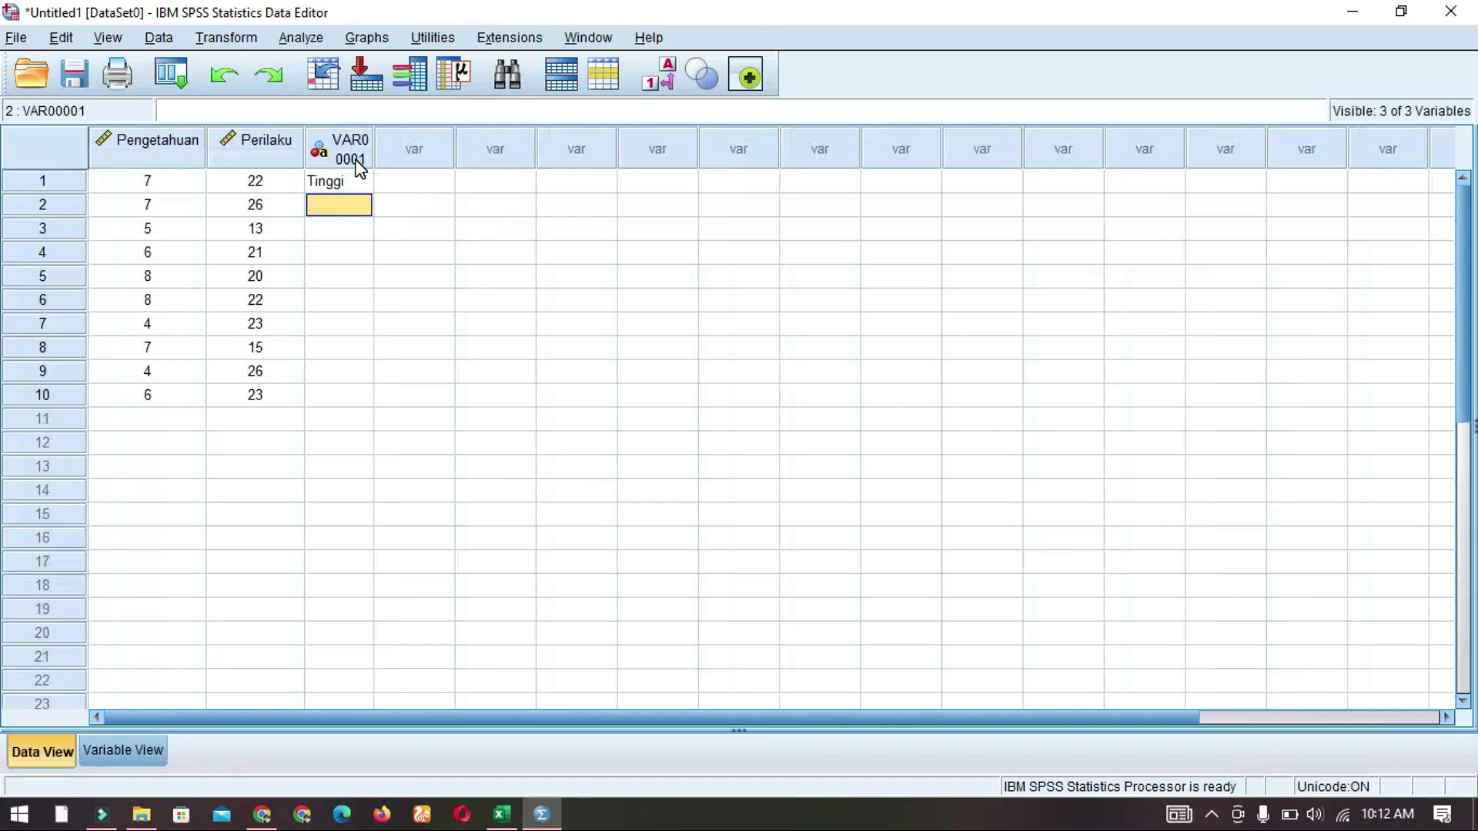
text(T)
click(331, 184)
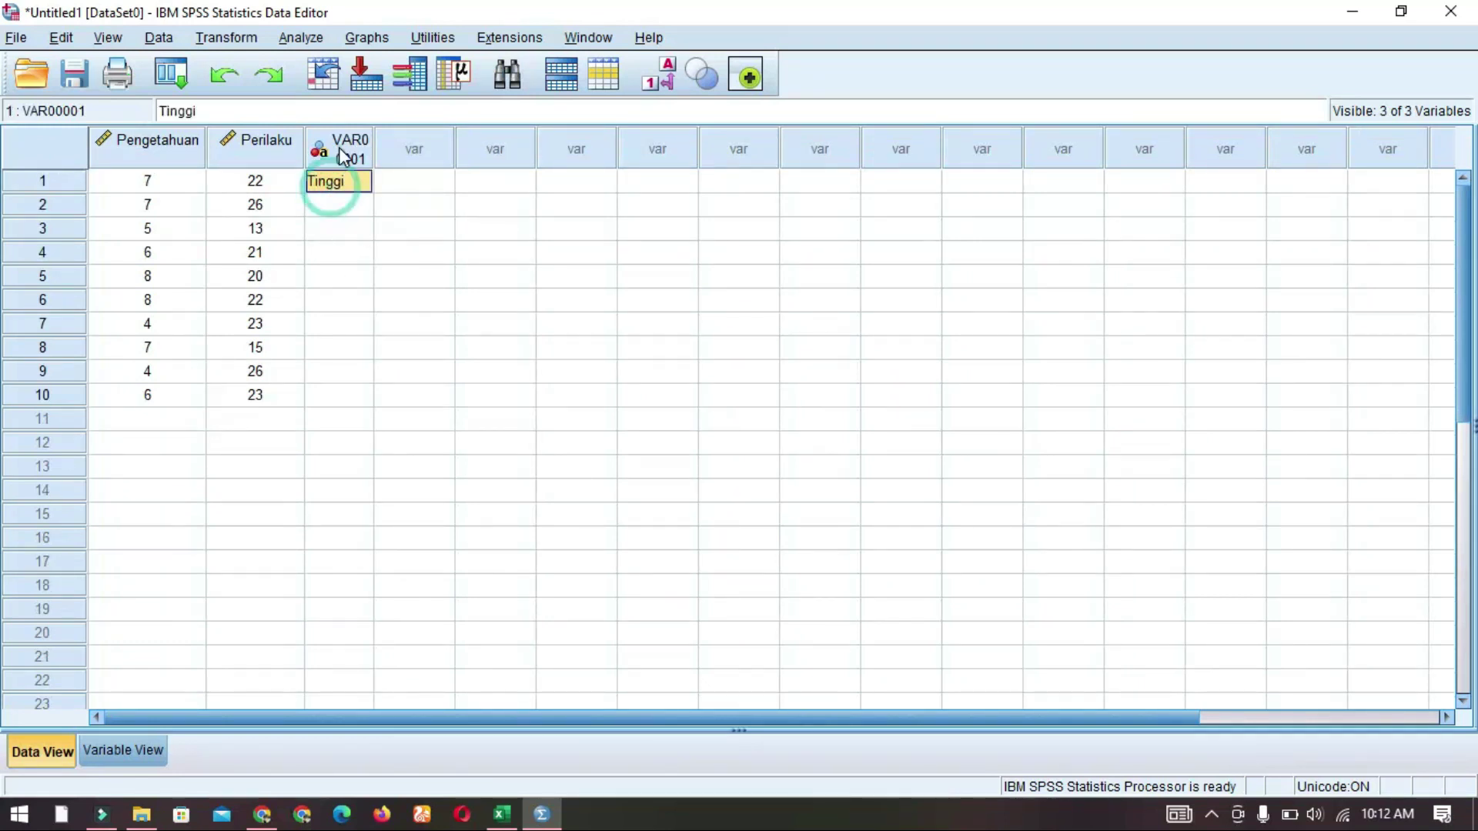
right_click(339, 149)
click(385, 297)
click(405, 203)
click(354, 205)
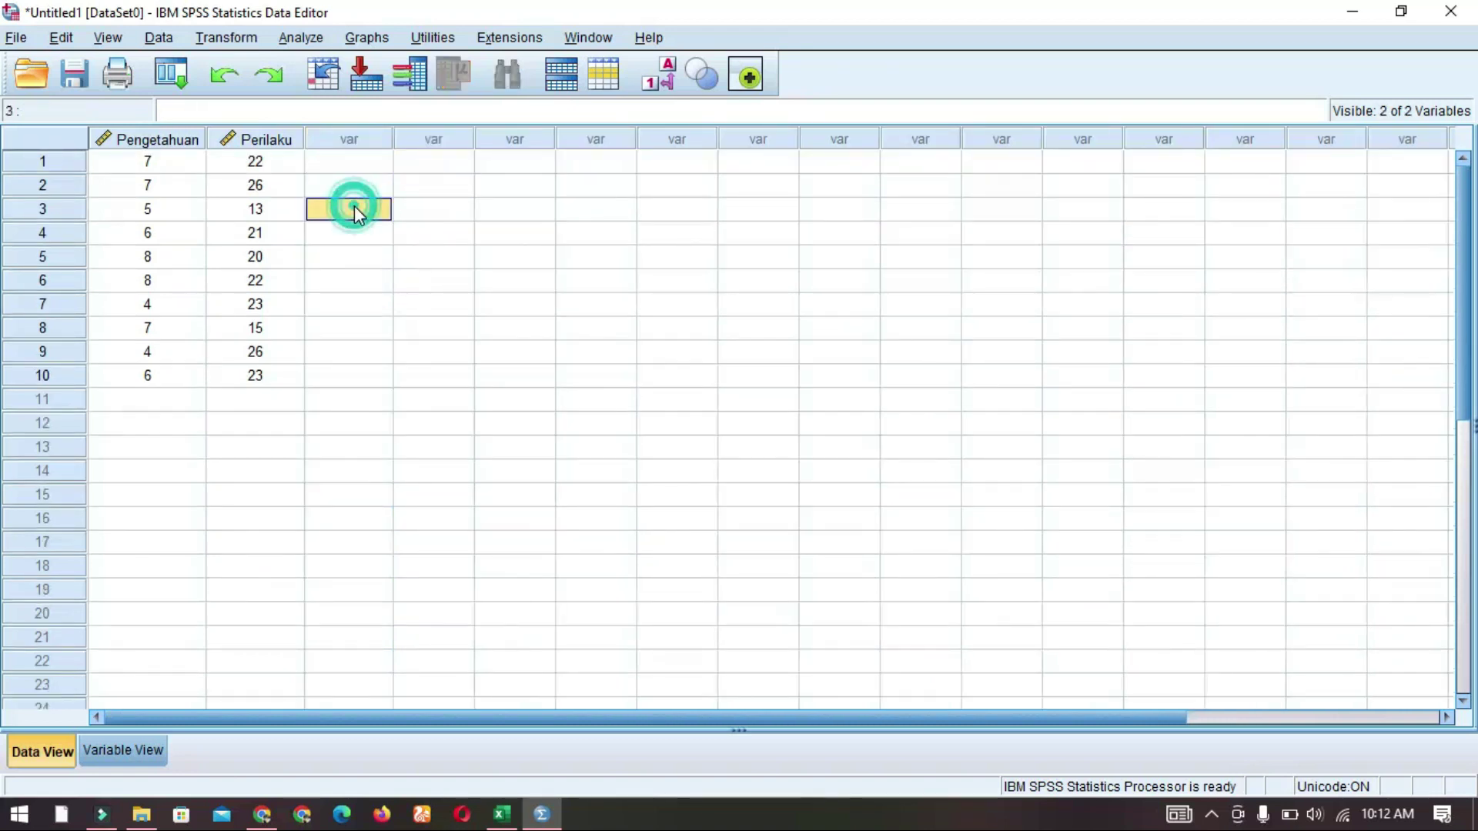
click(385, 257)
click(502, 814)
click(335, 425)
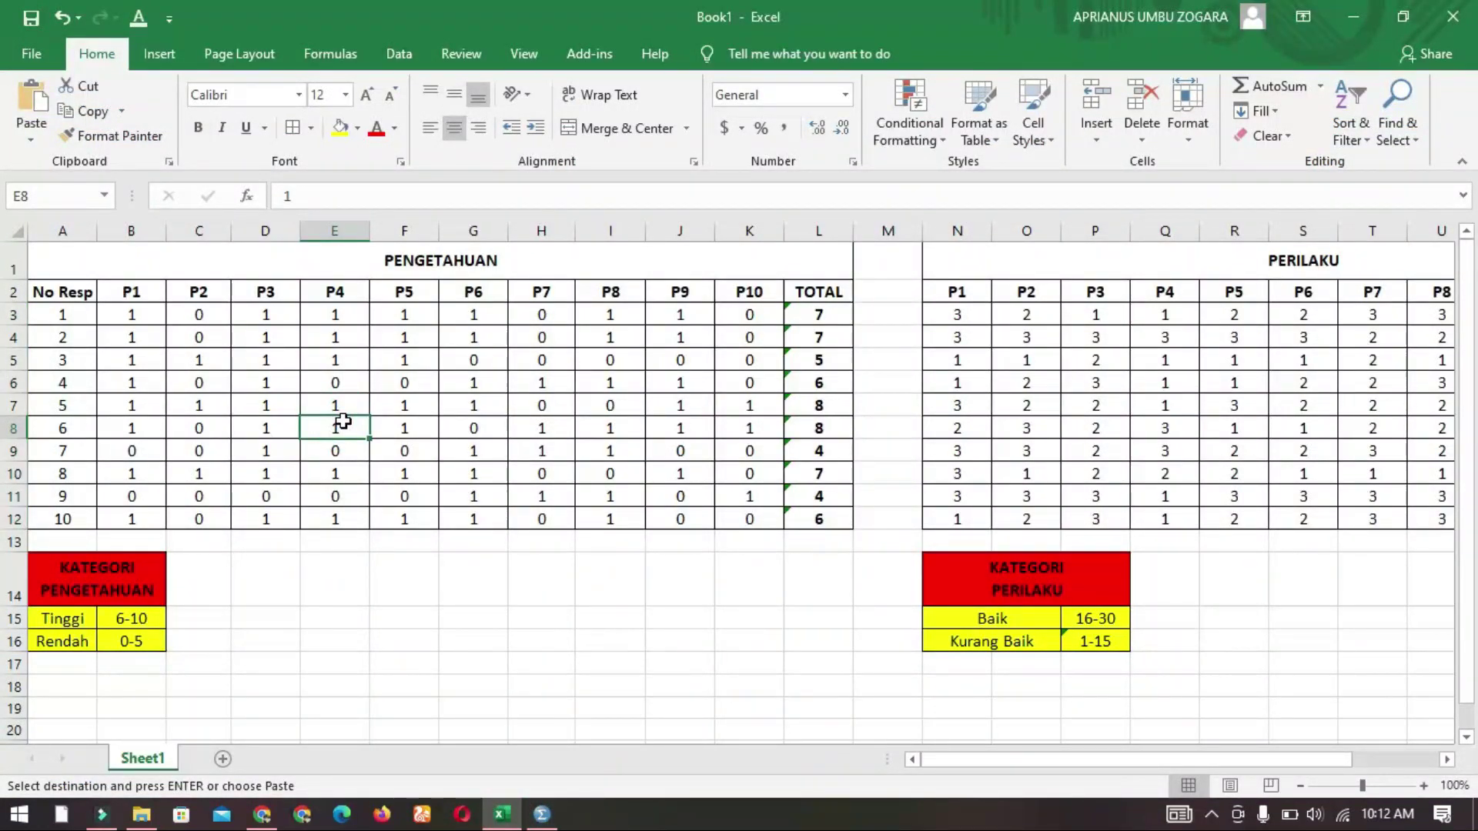
click(531, 821)
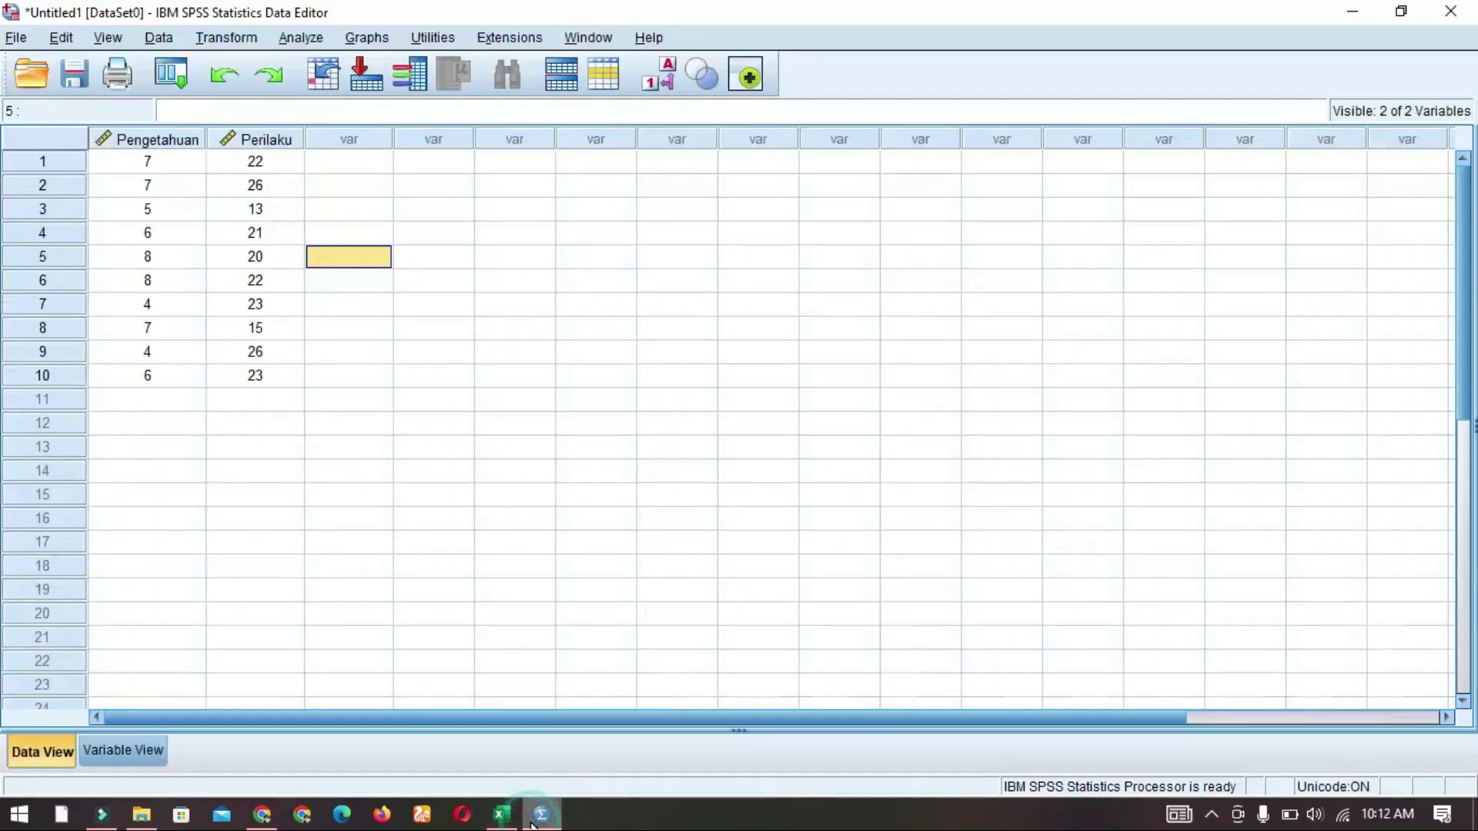
click(465, 544)
drag(125, 162, 355, 374)
click(355, 375)
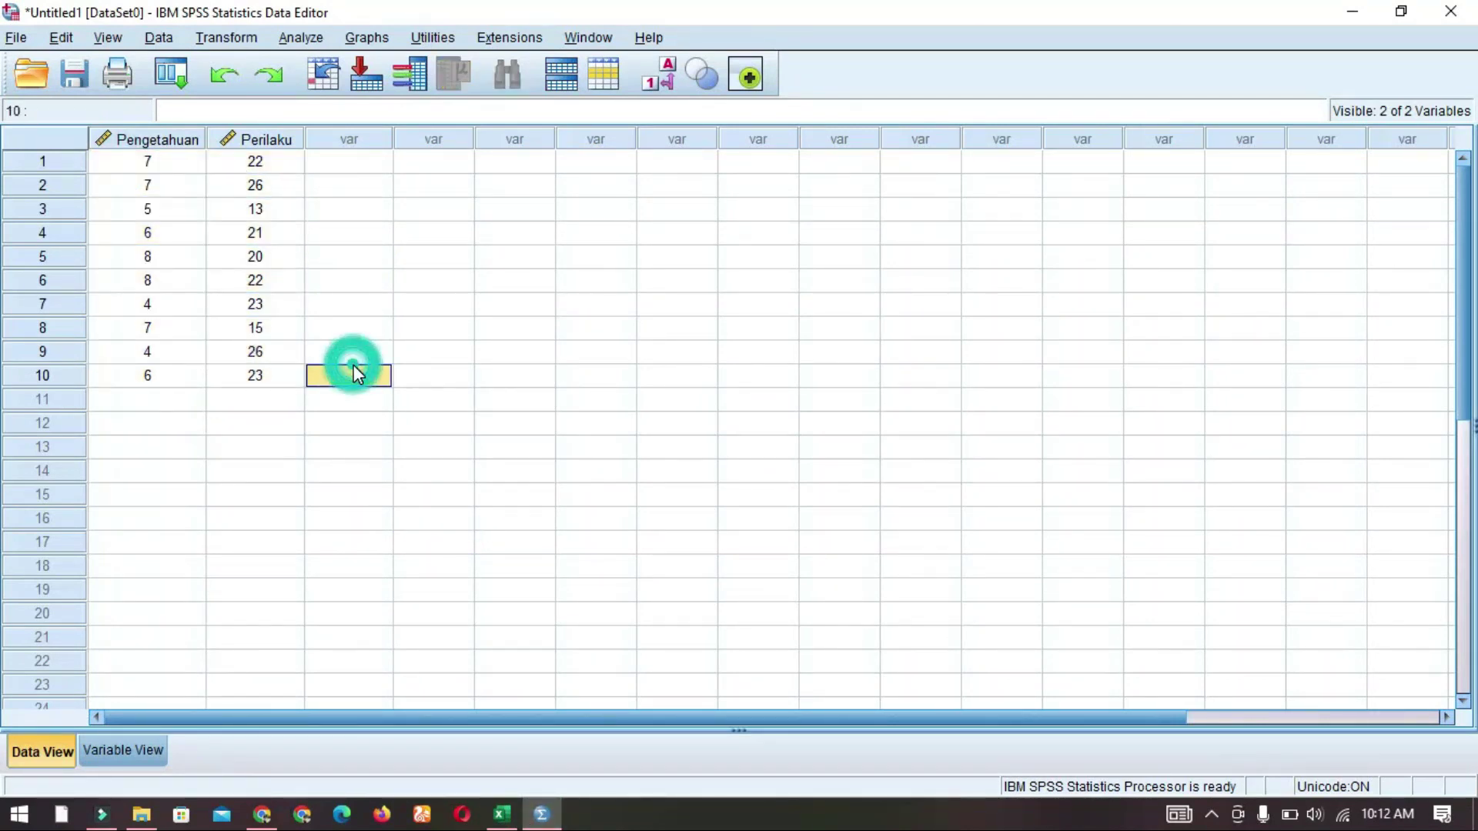
- Start a Recode into Different Variables for Pengetahuan with Kat_Pengetahuan as the output variable name
click(243, 38)
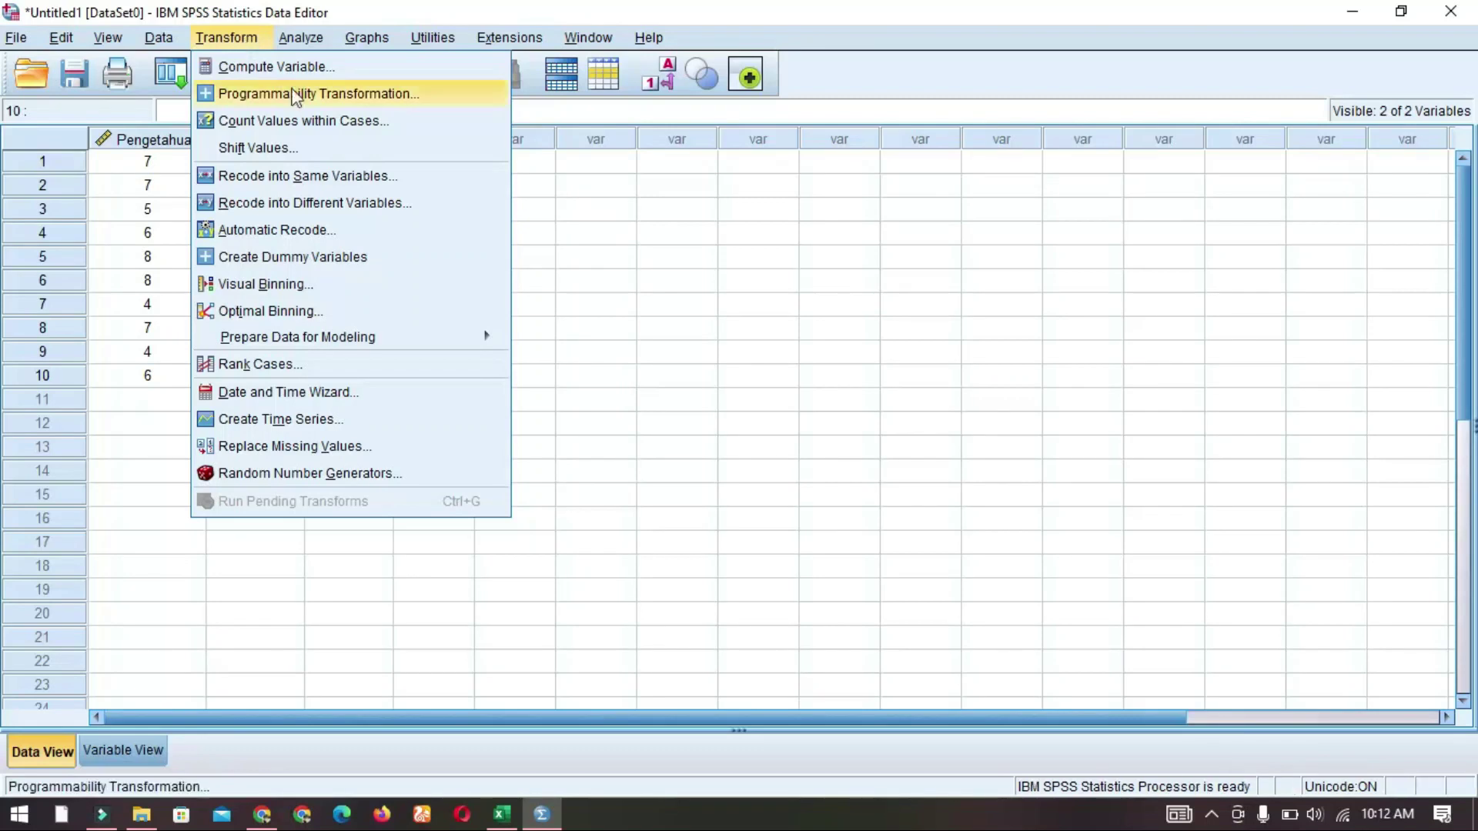
click(304, 206)
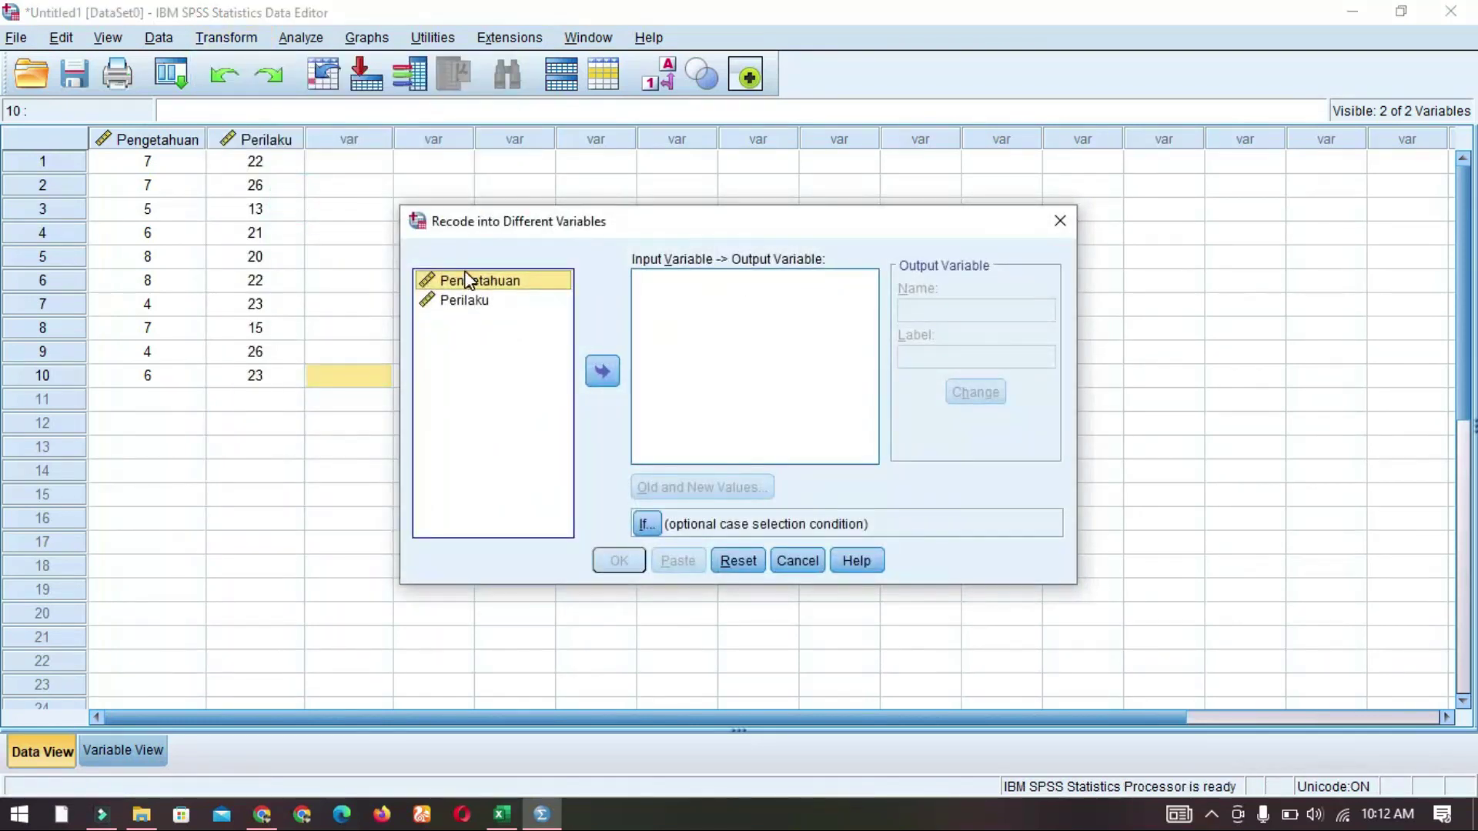
click(603, 372)
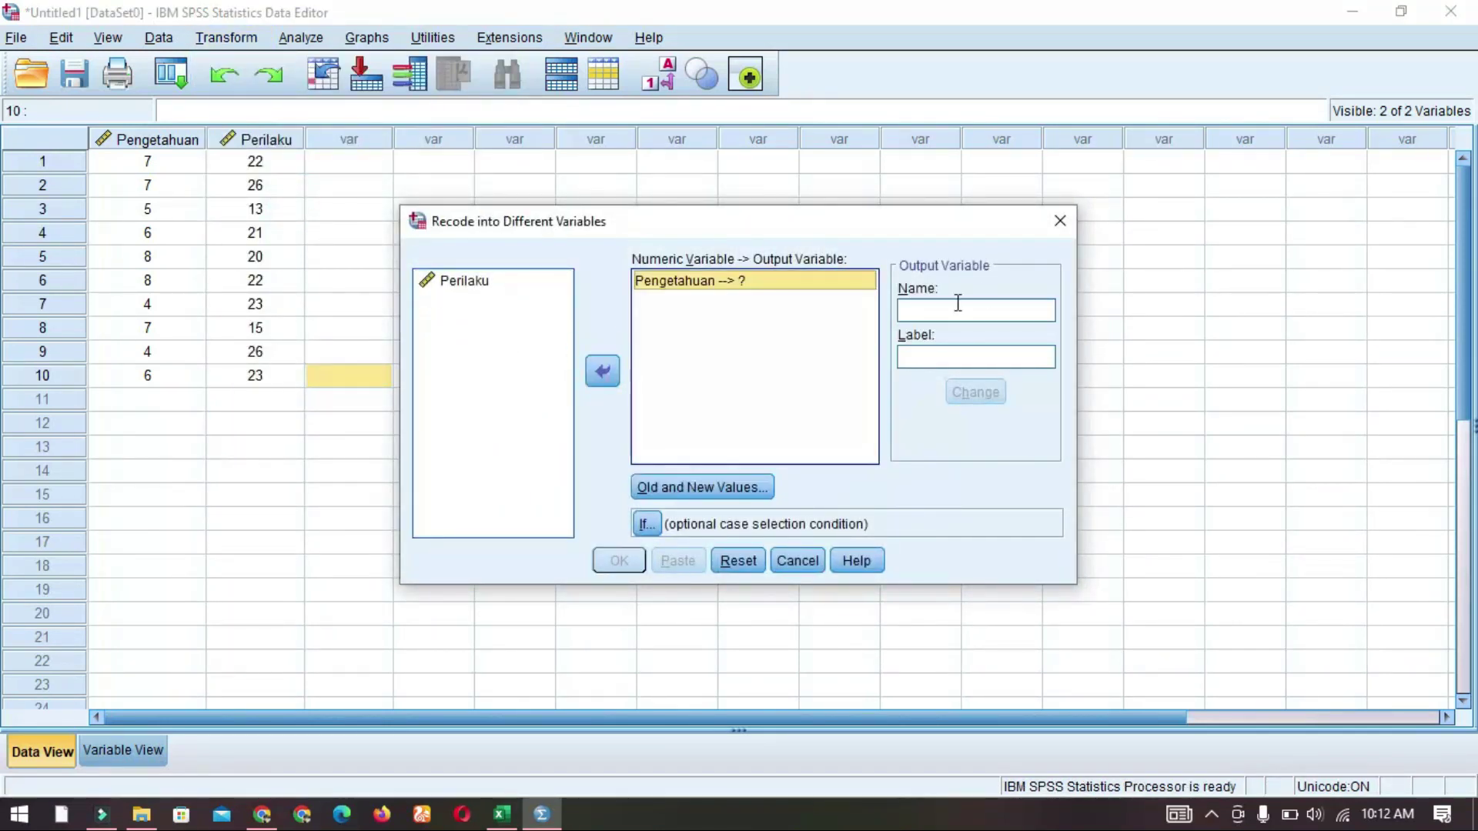
click(954, 311)
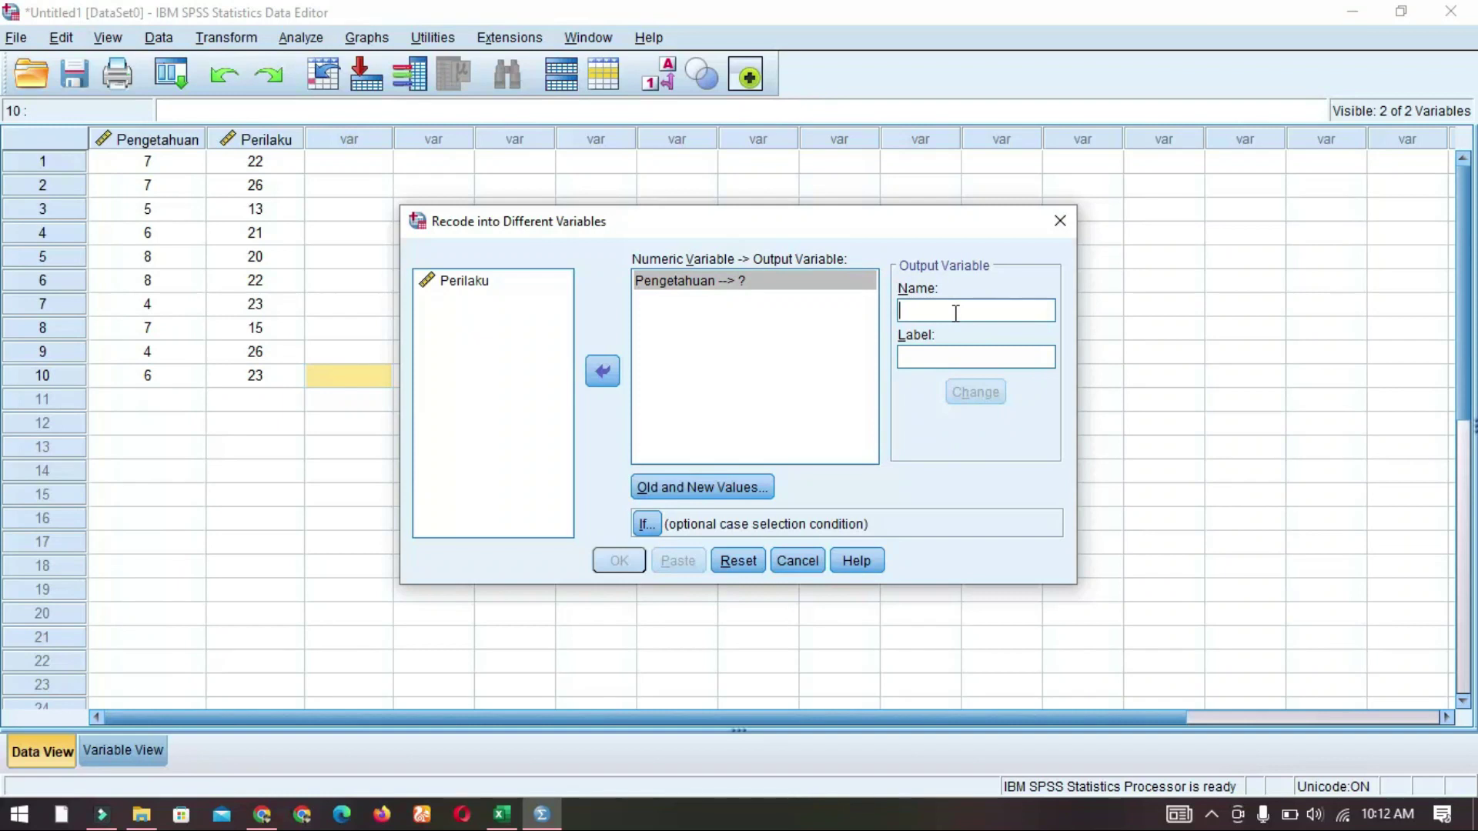
text(Kat)
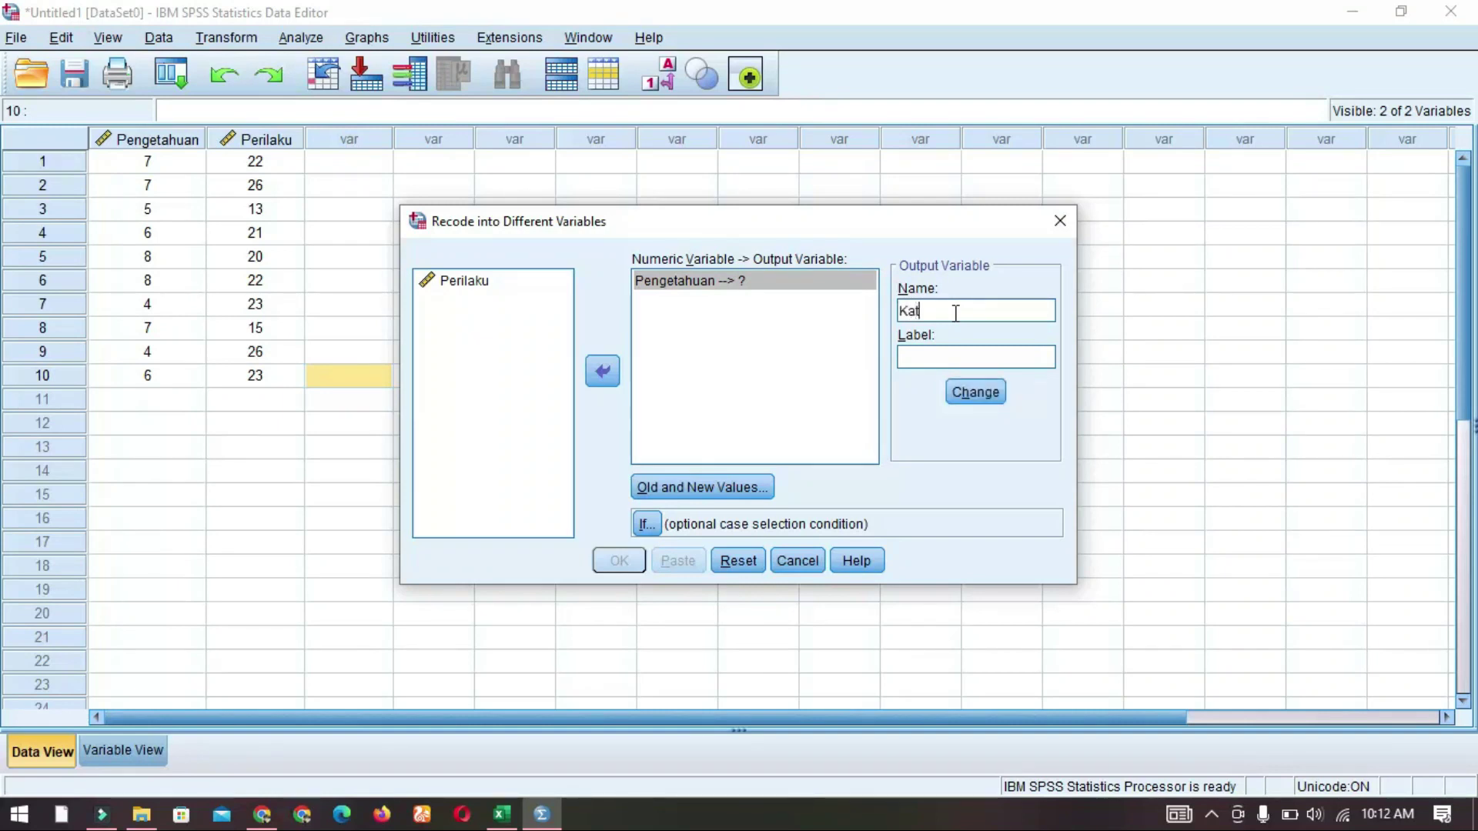
text(_Pengetahuan)
click(993, 397)
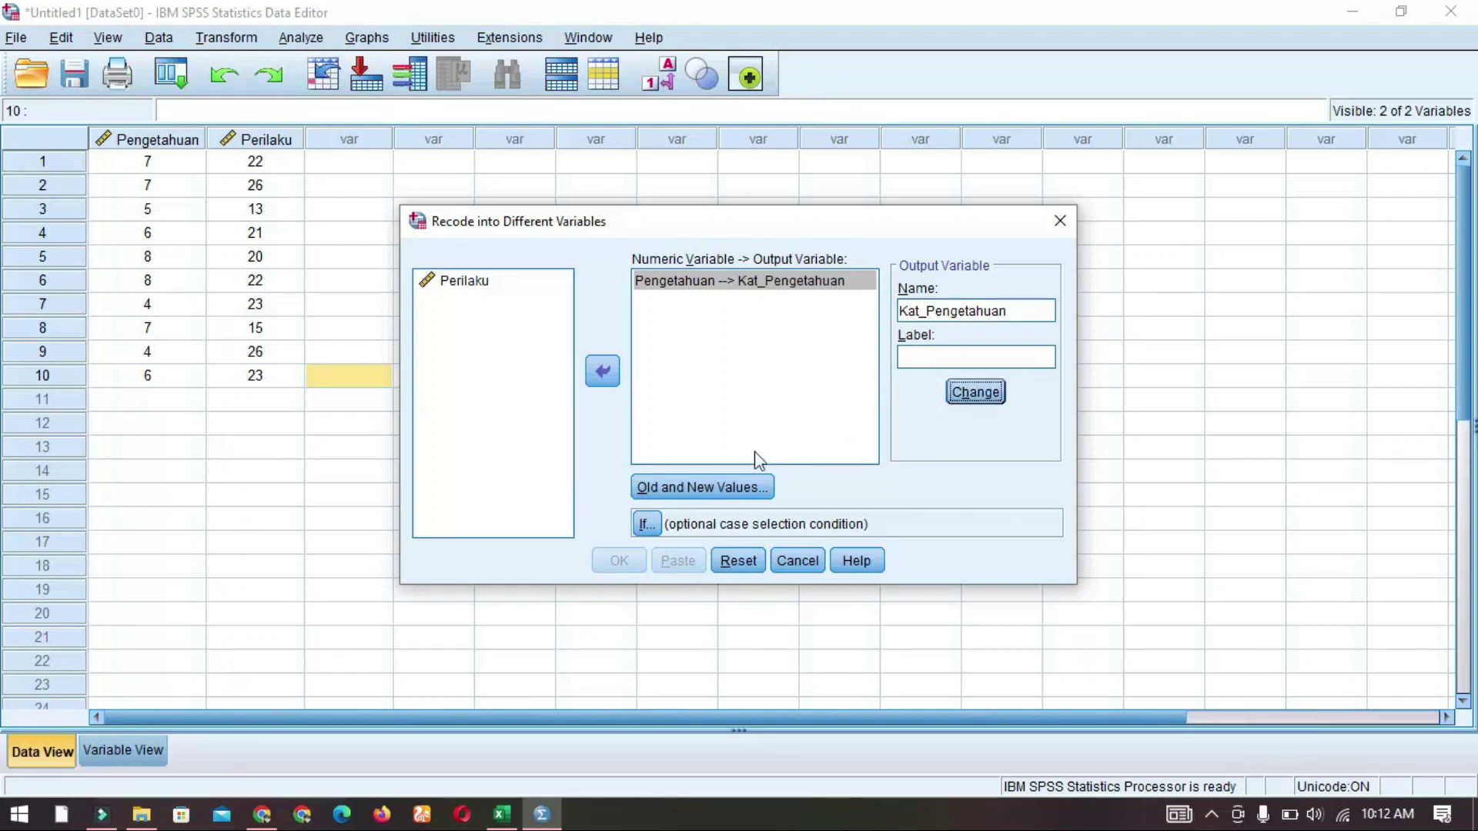
- Check the knowledge category ranges in Excel and add an SPSS recode rule turning 0 through 5 into 1
click(696, 488)
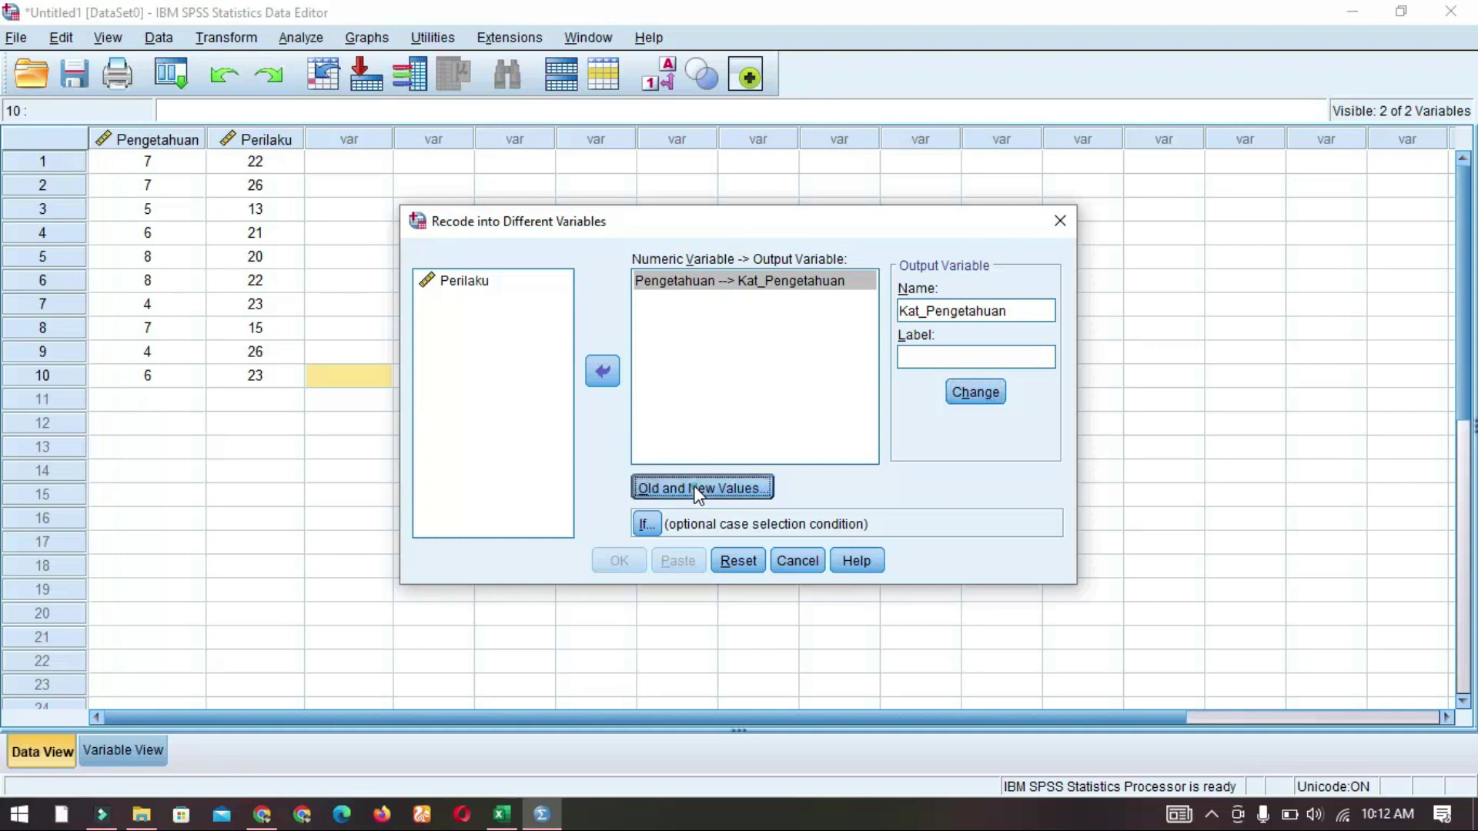
drag(662, 195, 956, 217)
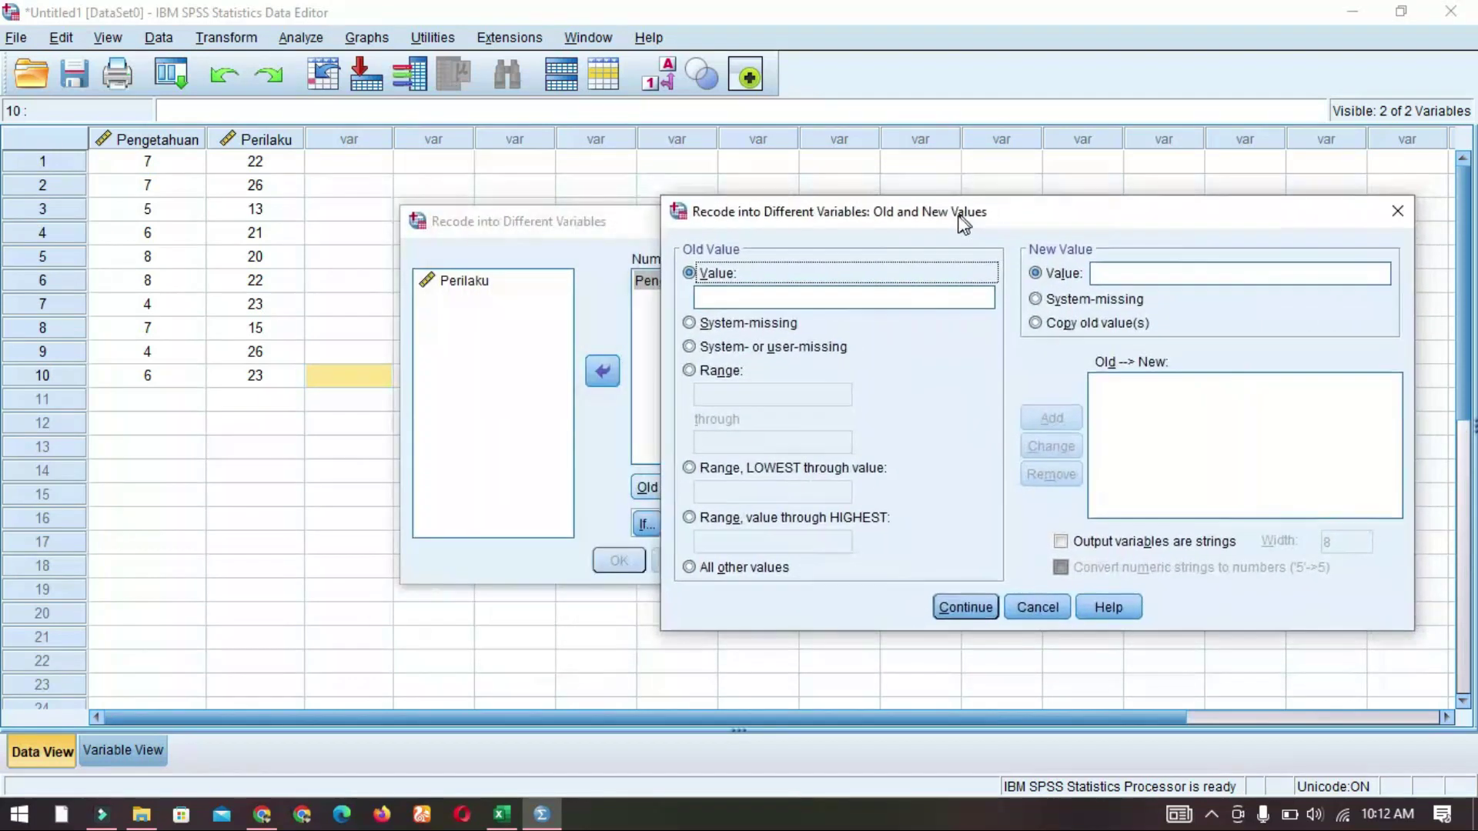
click(513, 821)
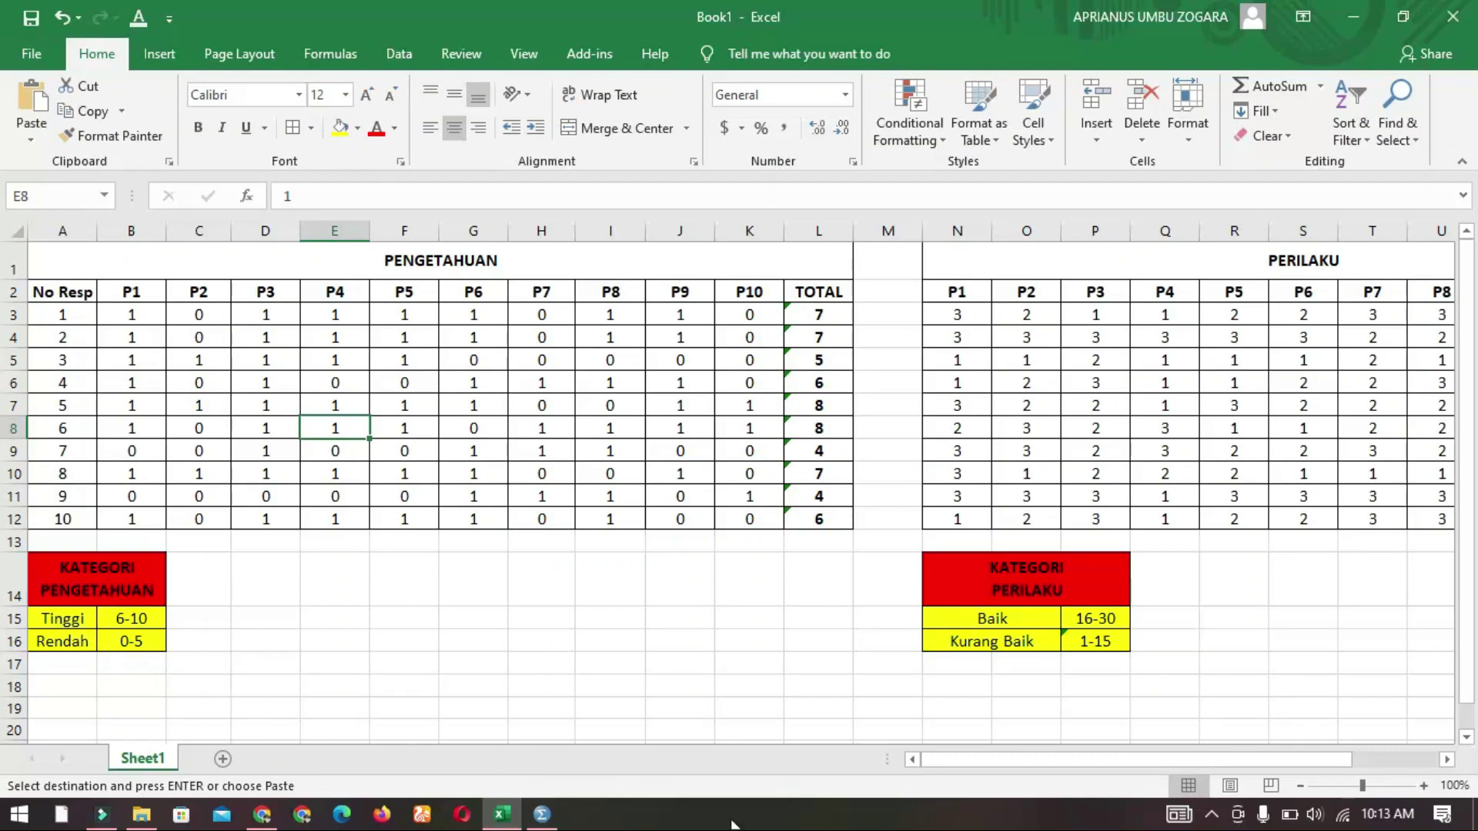
click(542, 814)
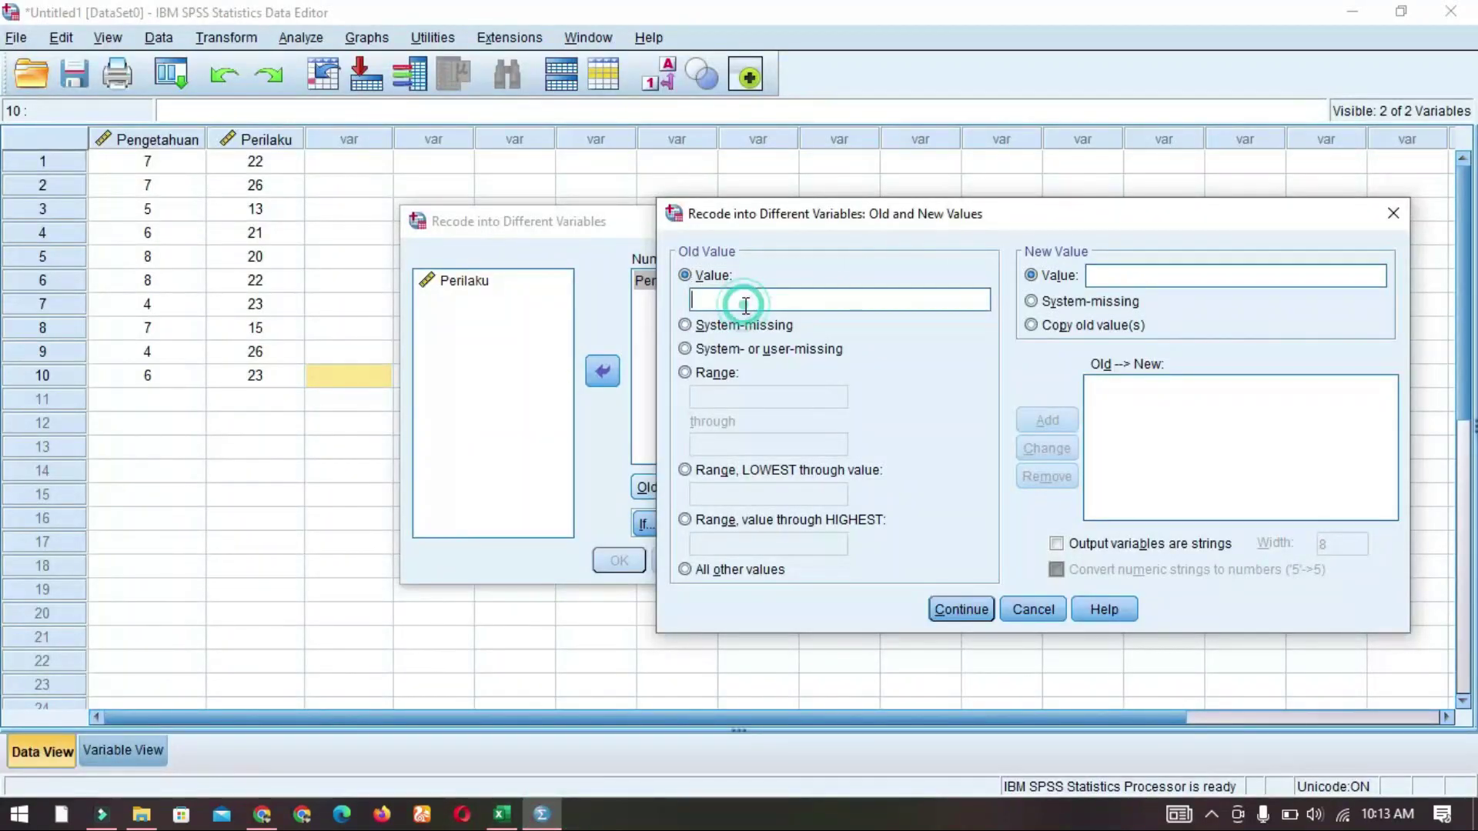
click(717, 373)
click(726, 398)
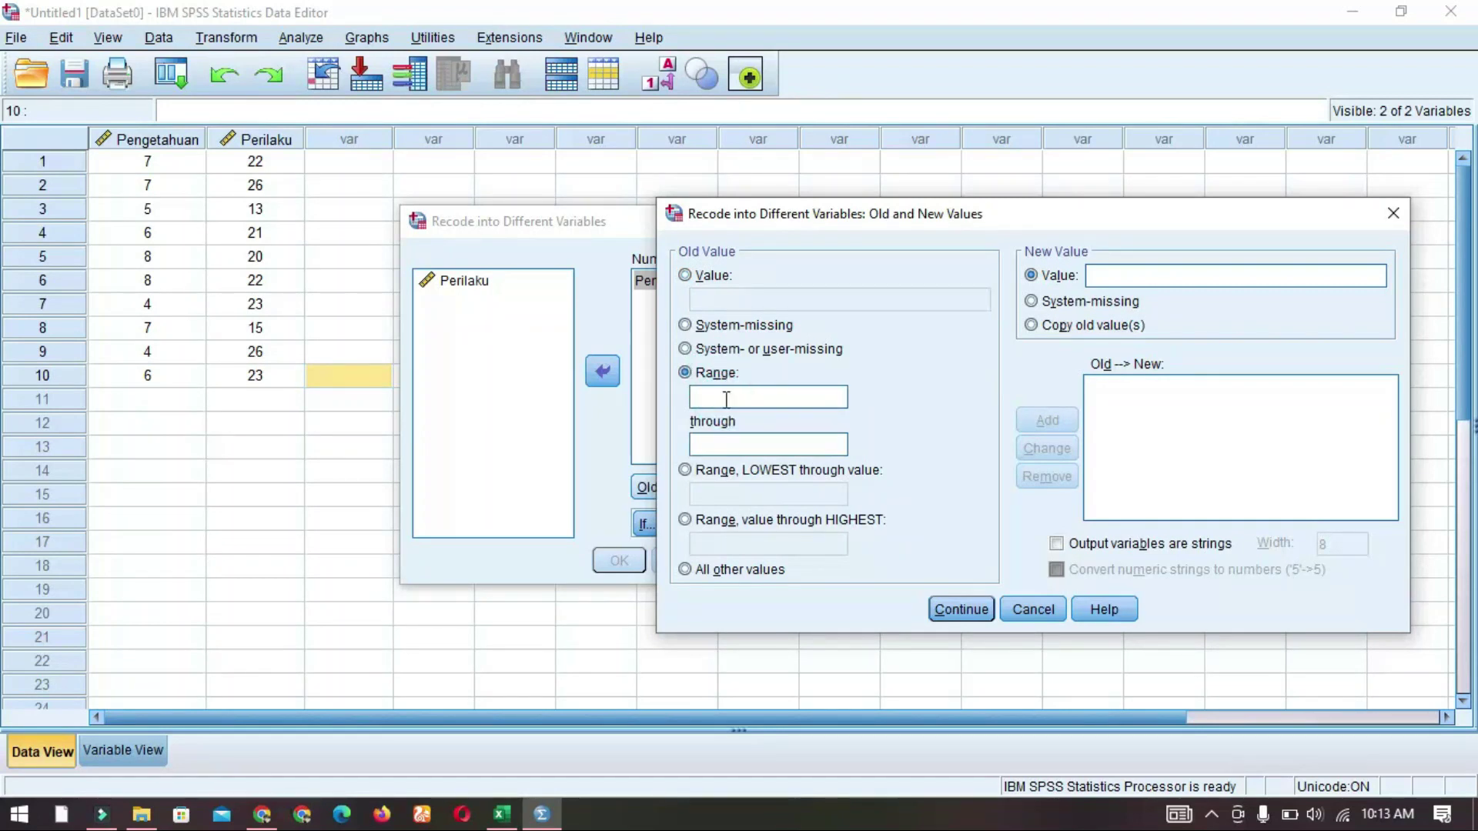
text(0)
click(744, 438)
click(1134, 274)
text(1)
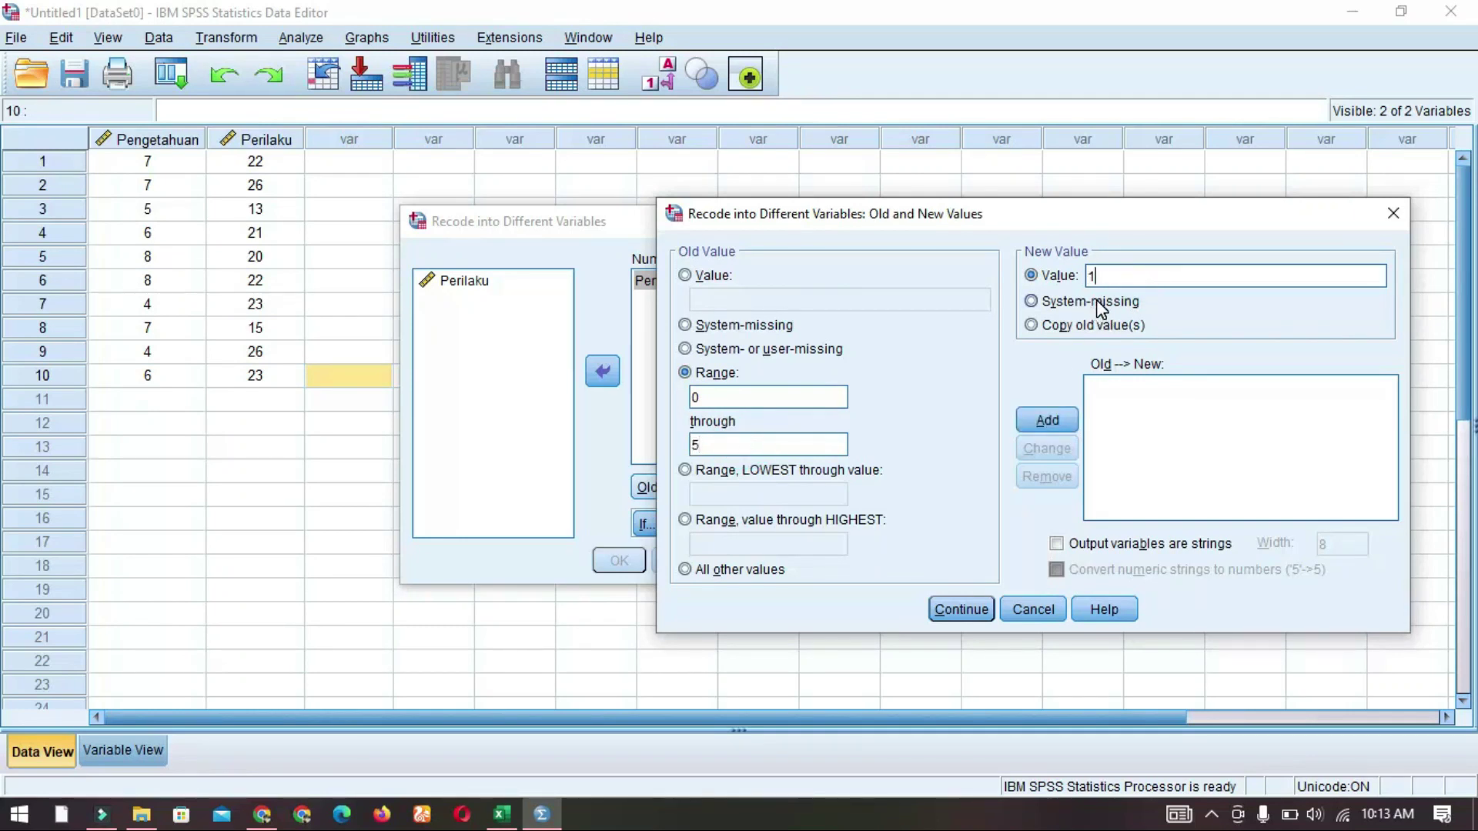
click(1056, 419)
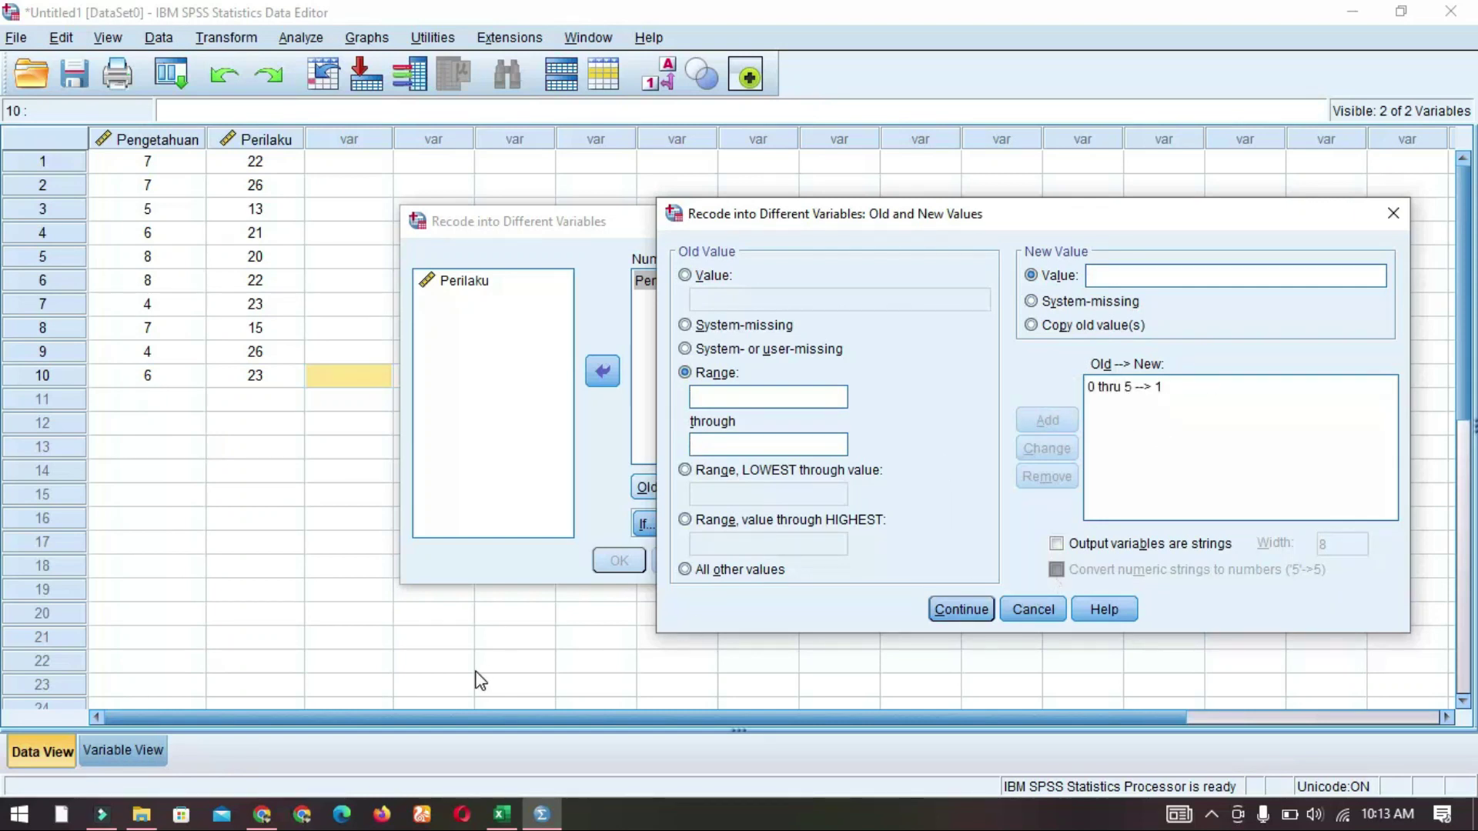
- Add a second recode rule turning the range 6 through 10 into 2 and run the Pengetahuan recode
click(502, 813)
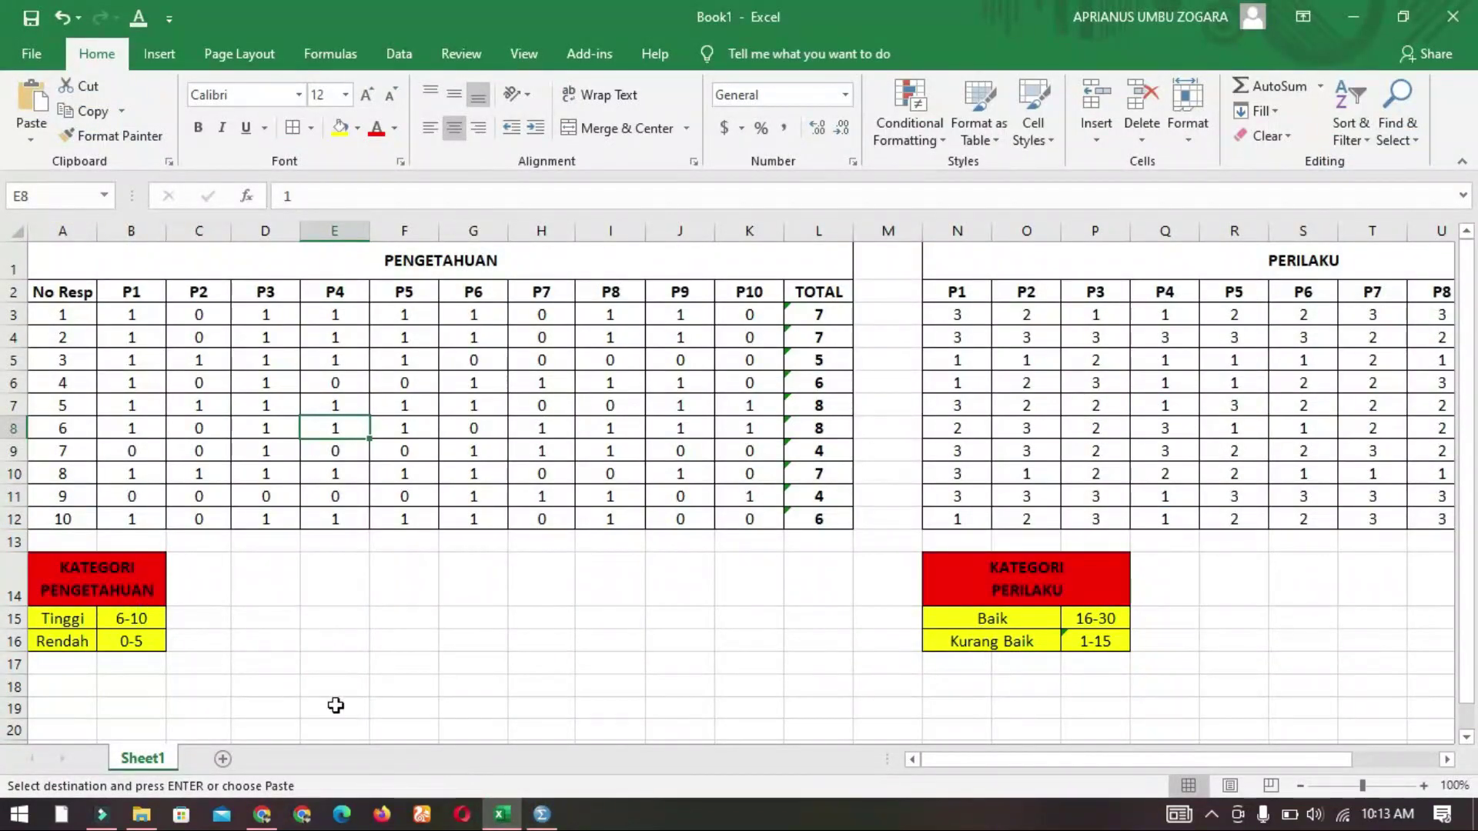
click(541, 813)
click(739, 393)
text(6)
click(743, 437)
text(10)
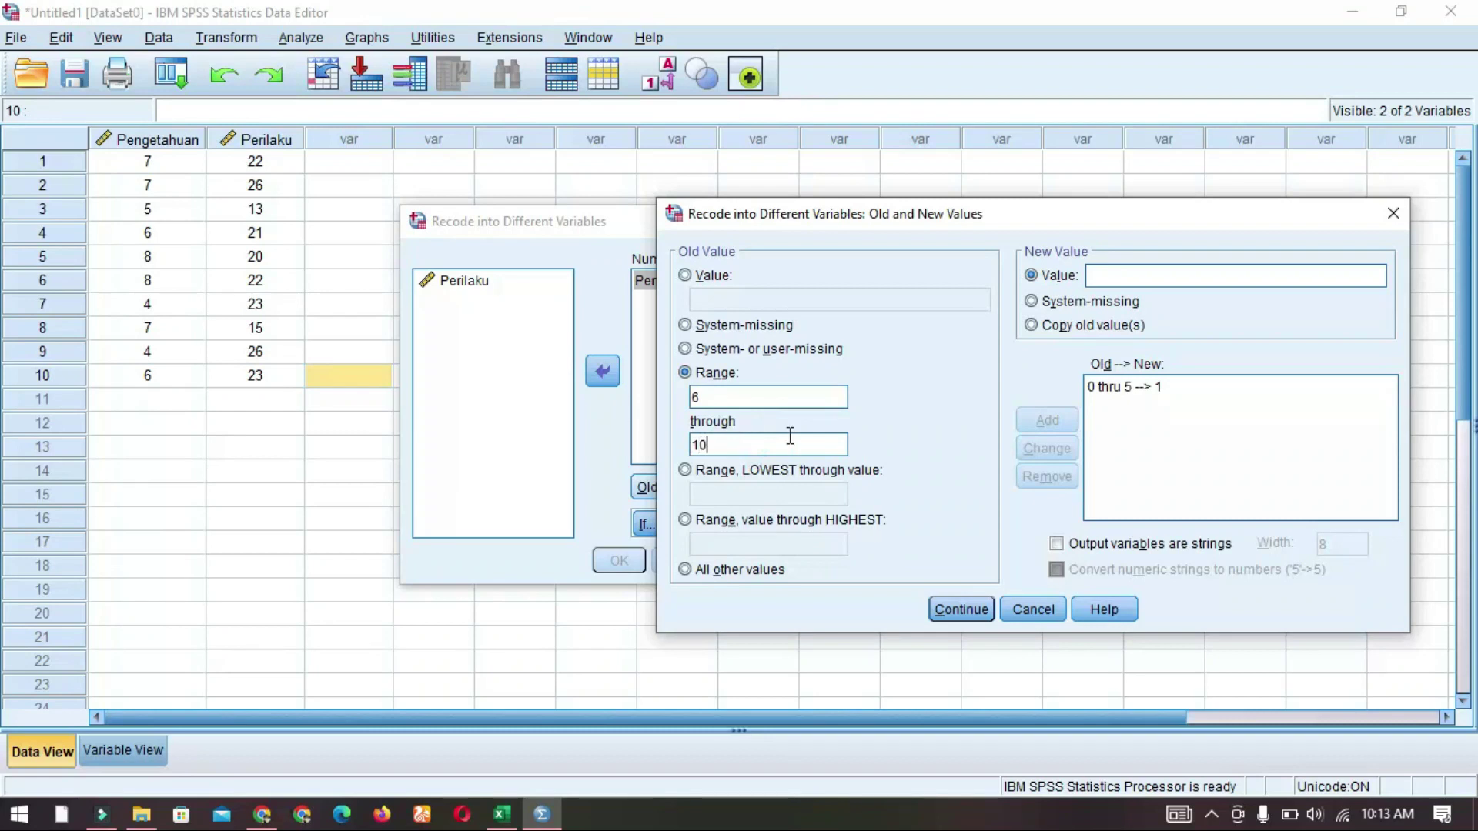
click(1119, 276)
text(2)
click(1056, 424)
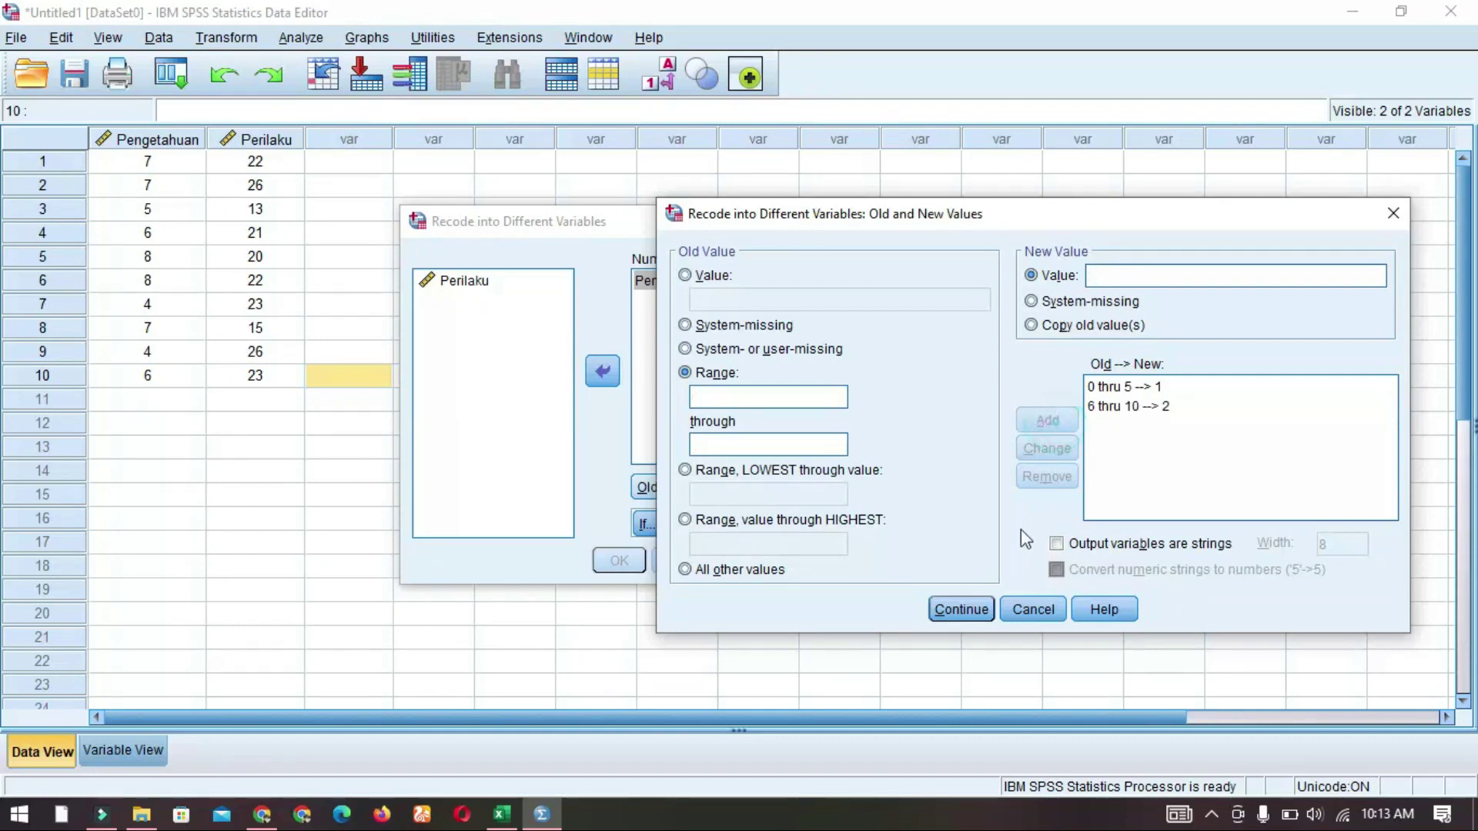
click(954, 610)
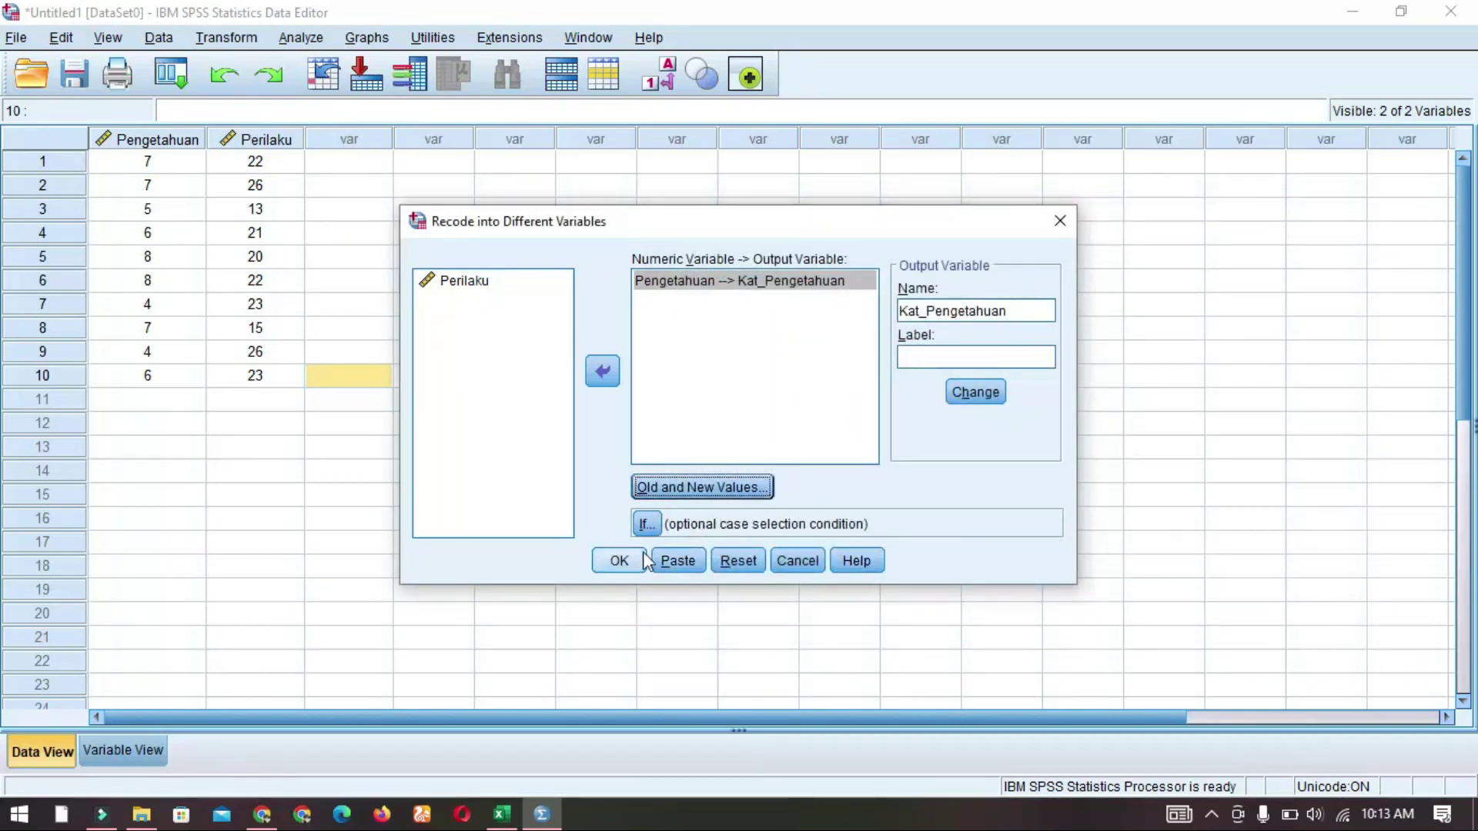
click(618, 560)
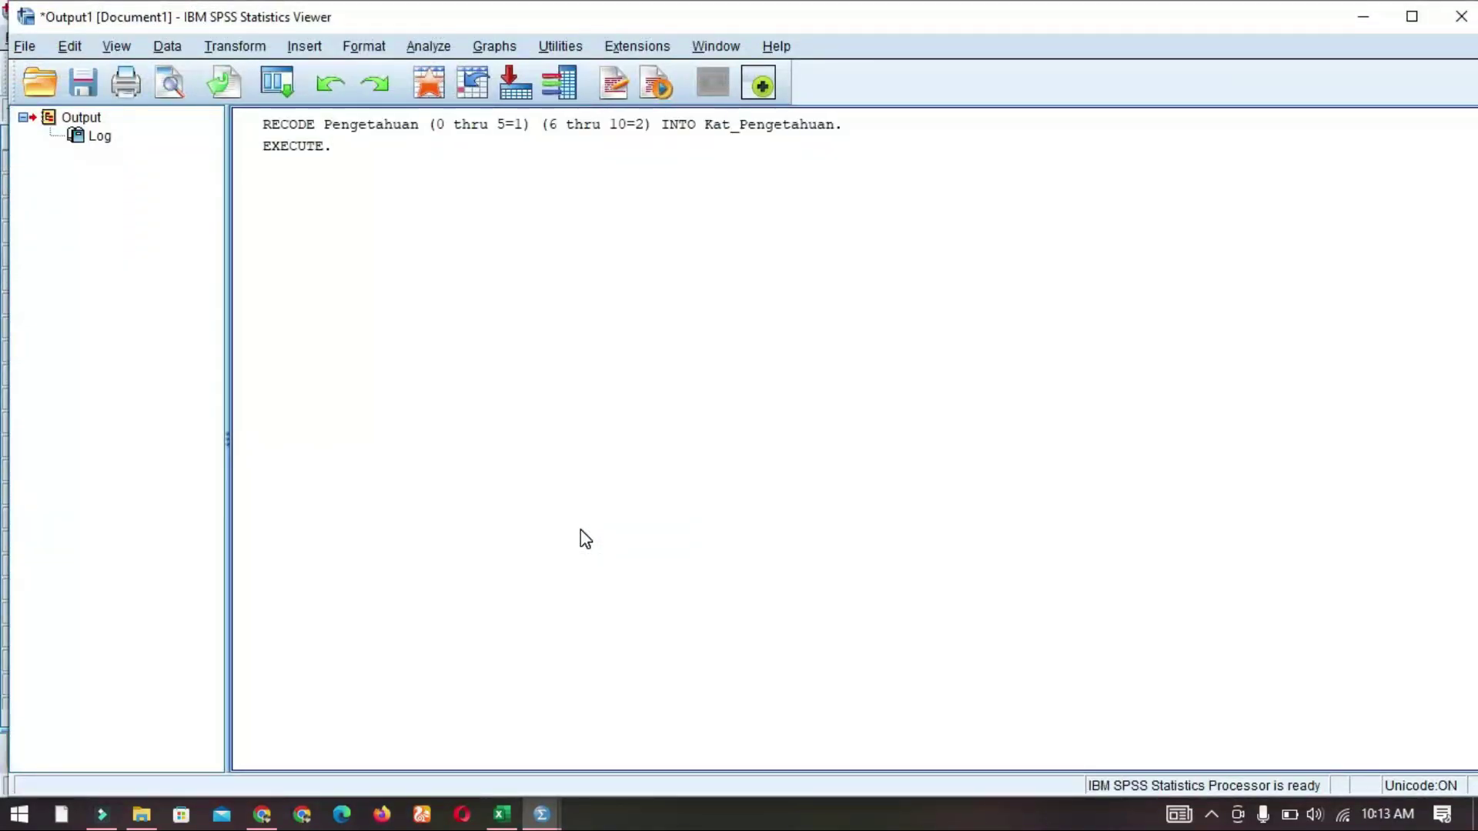
- Return to the dataset window and examine the recoded Kat_Pengetahuan values for all ten cases
mouse_move(539, 820)
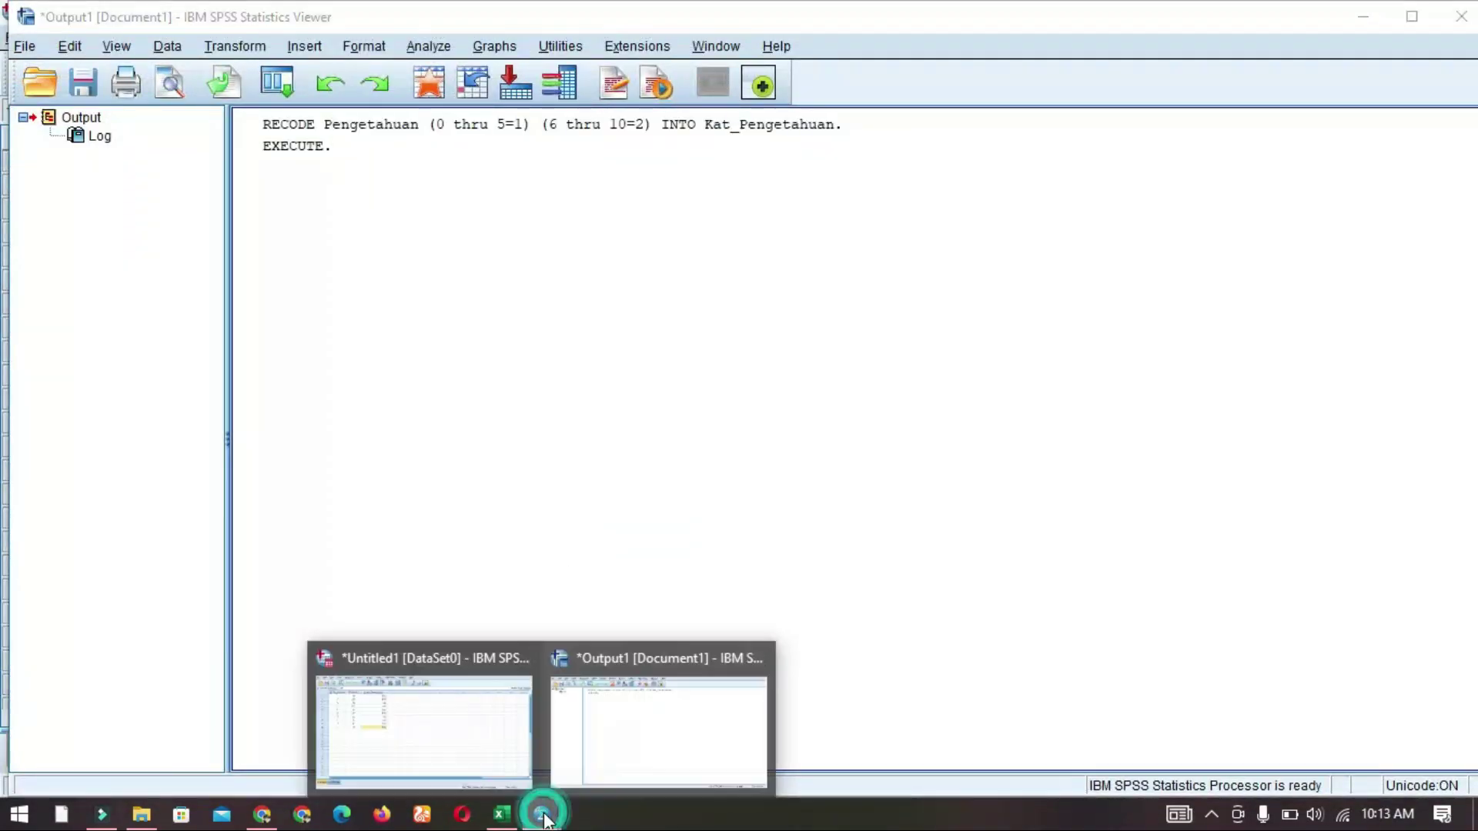
click(478, 759)
click(454, 184)
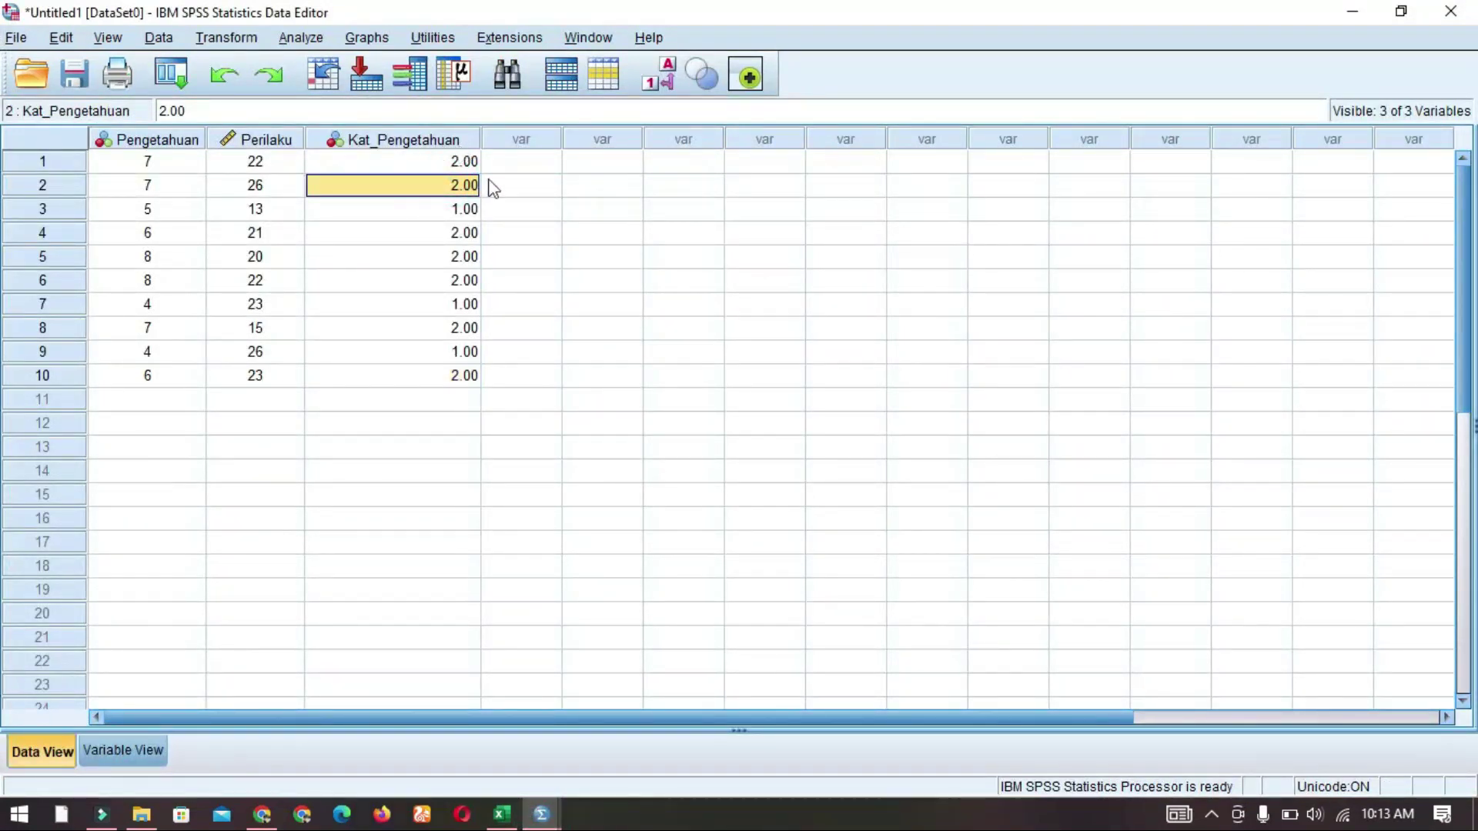
drag(457, 164, 452, 401)
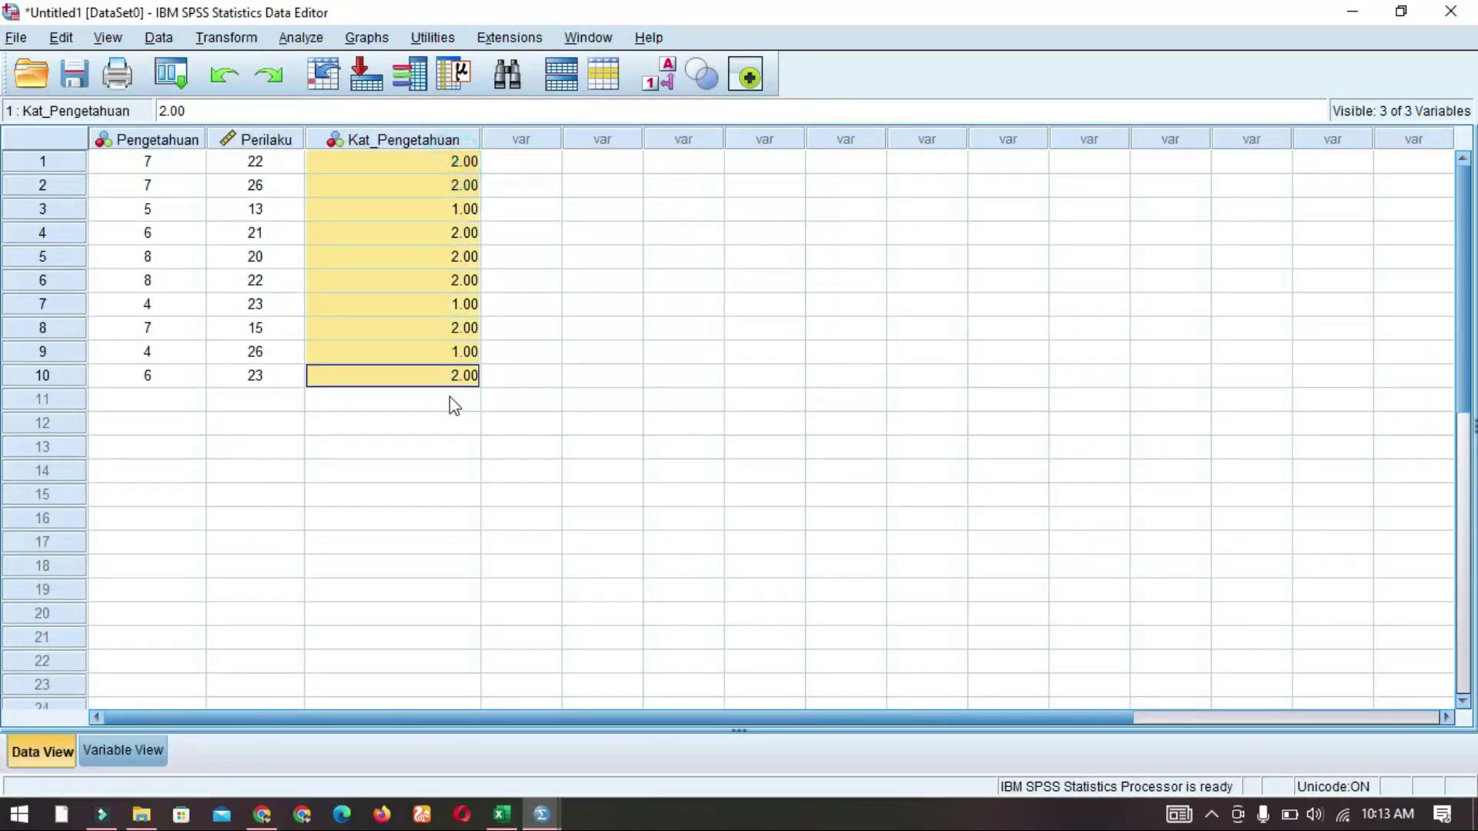
click(520, 257)
drag(423, 165, 452, 376)
click(441, 227)
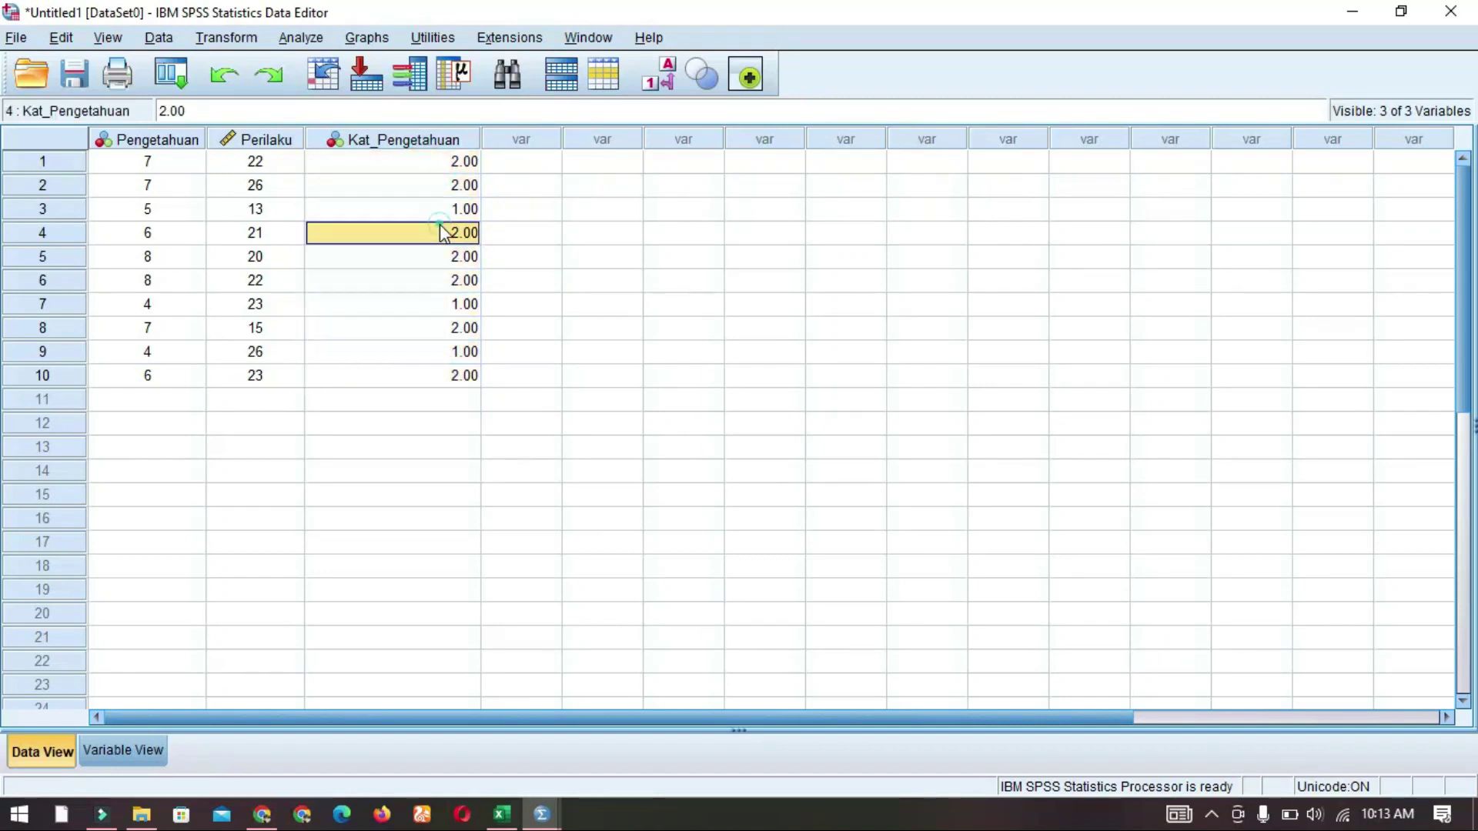
click(433, 166)
- Set the number of decimals of the Kat_Pengetahuan variable to 0
click(108, 748)
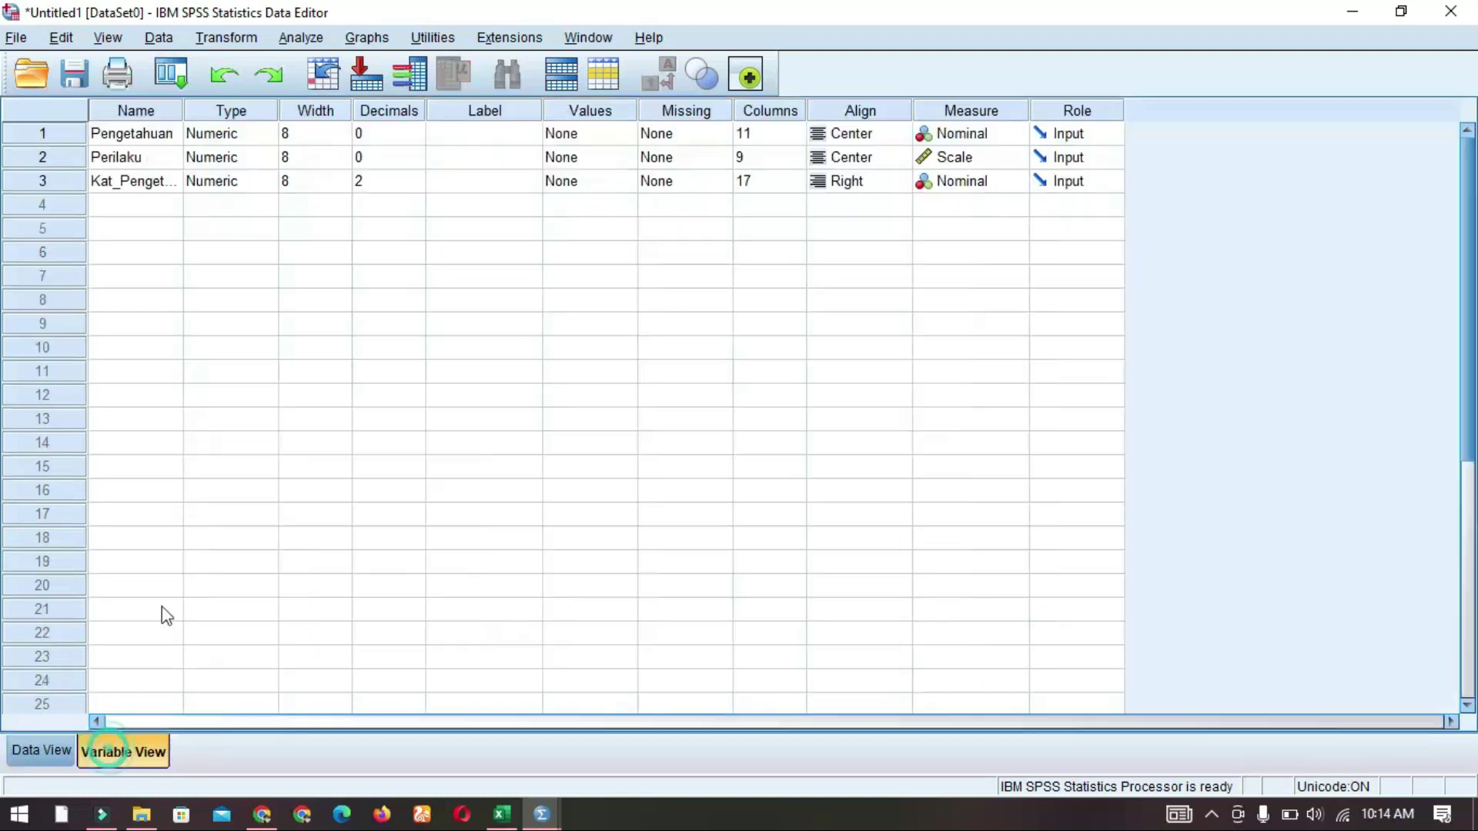
click(414, 188)
click(415, 186)
click(416, 187)
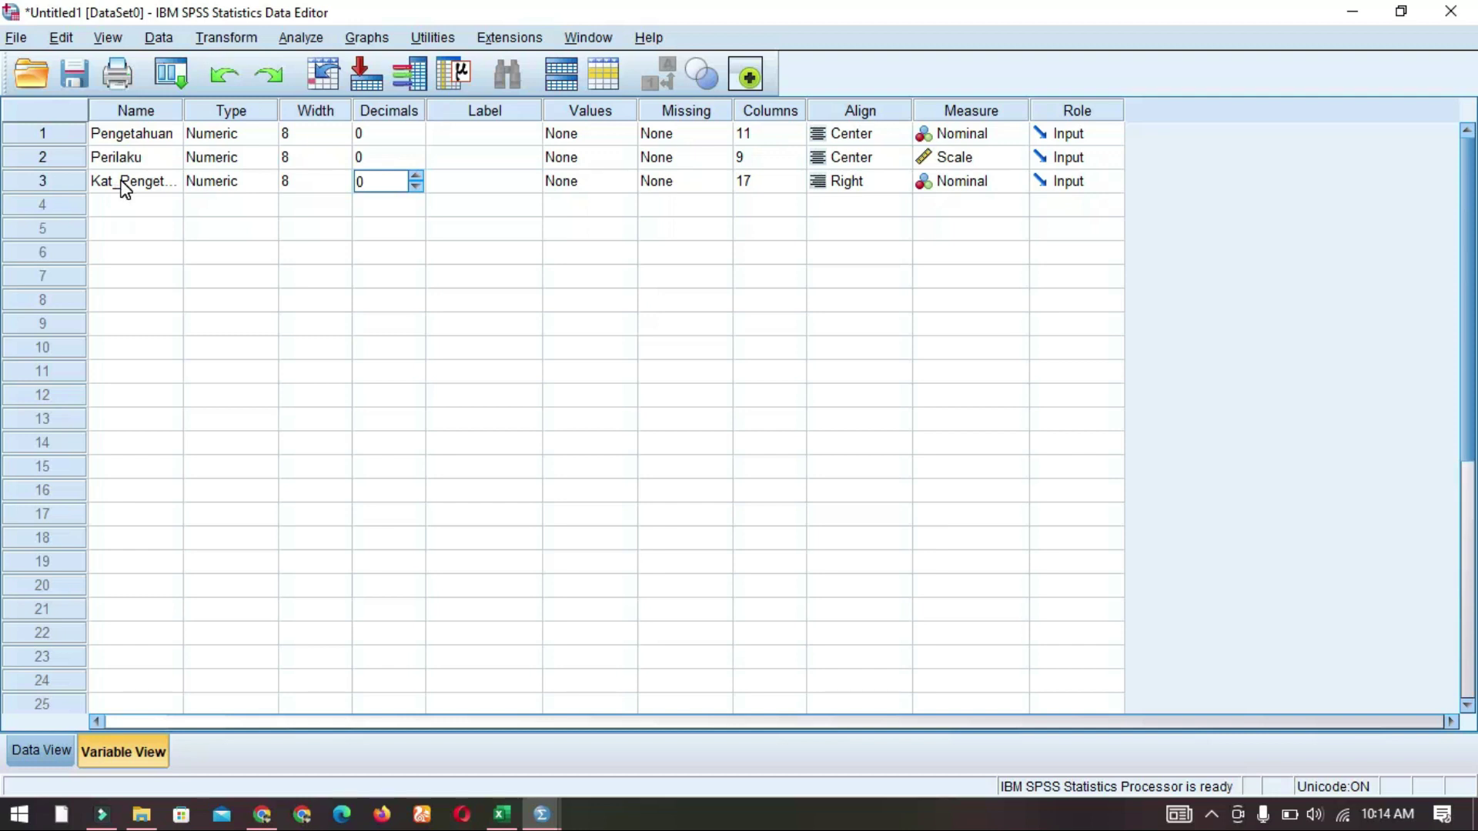
- Define value labels for Kat_Pengetahuan: 1 as Rendah and 2 as Tinggi
click(624, 181)
click(625, 181)
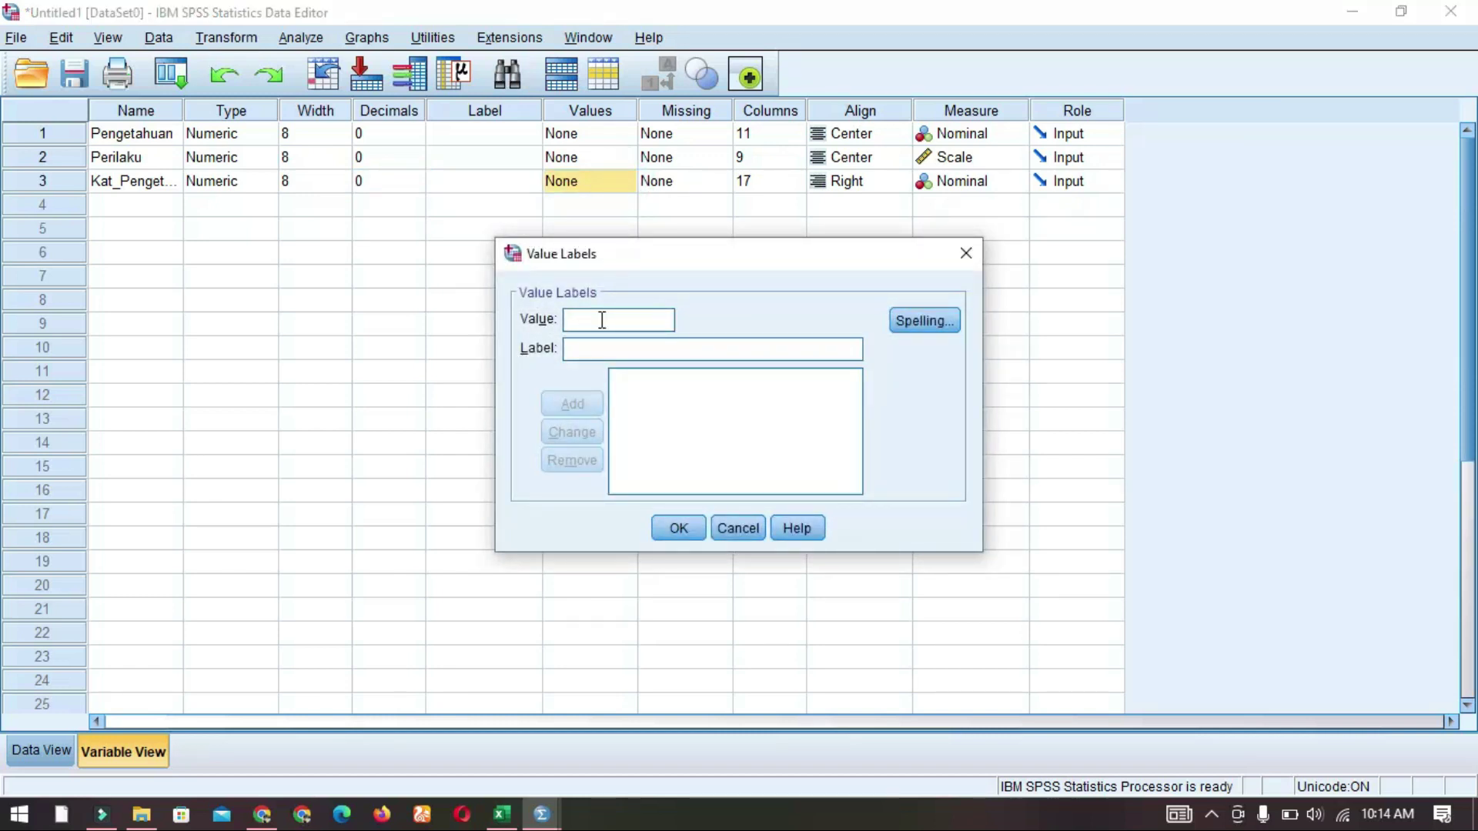
click(611, 349)
text(Rendah)
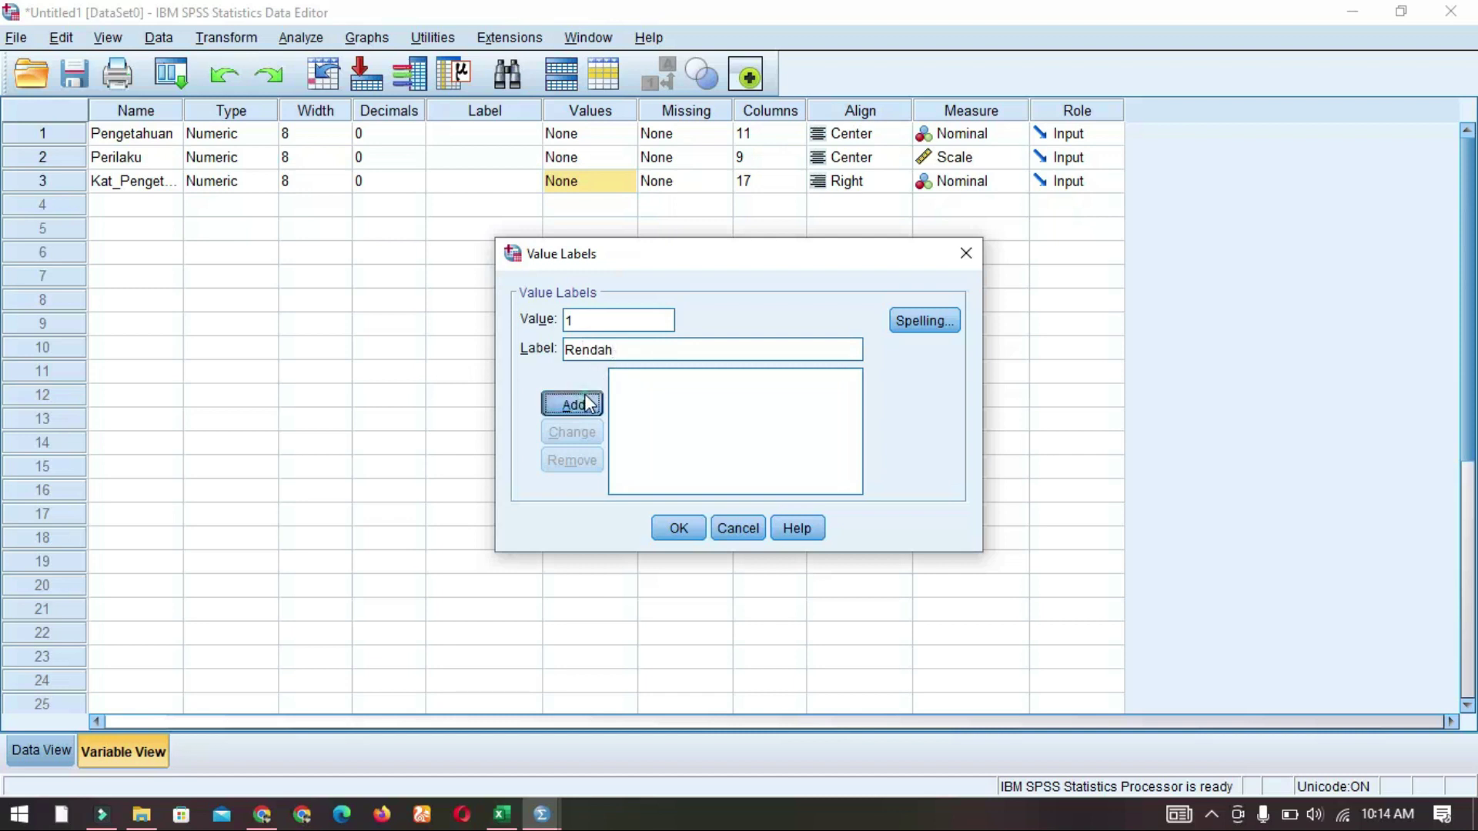
click(583, 401)
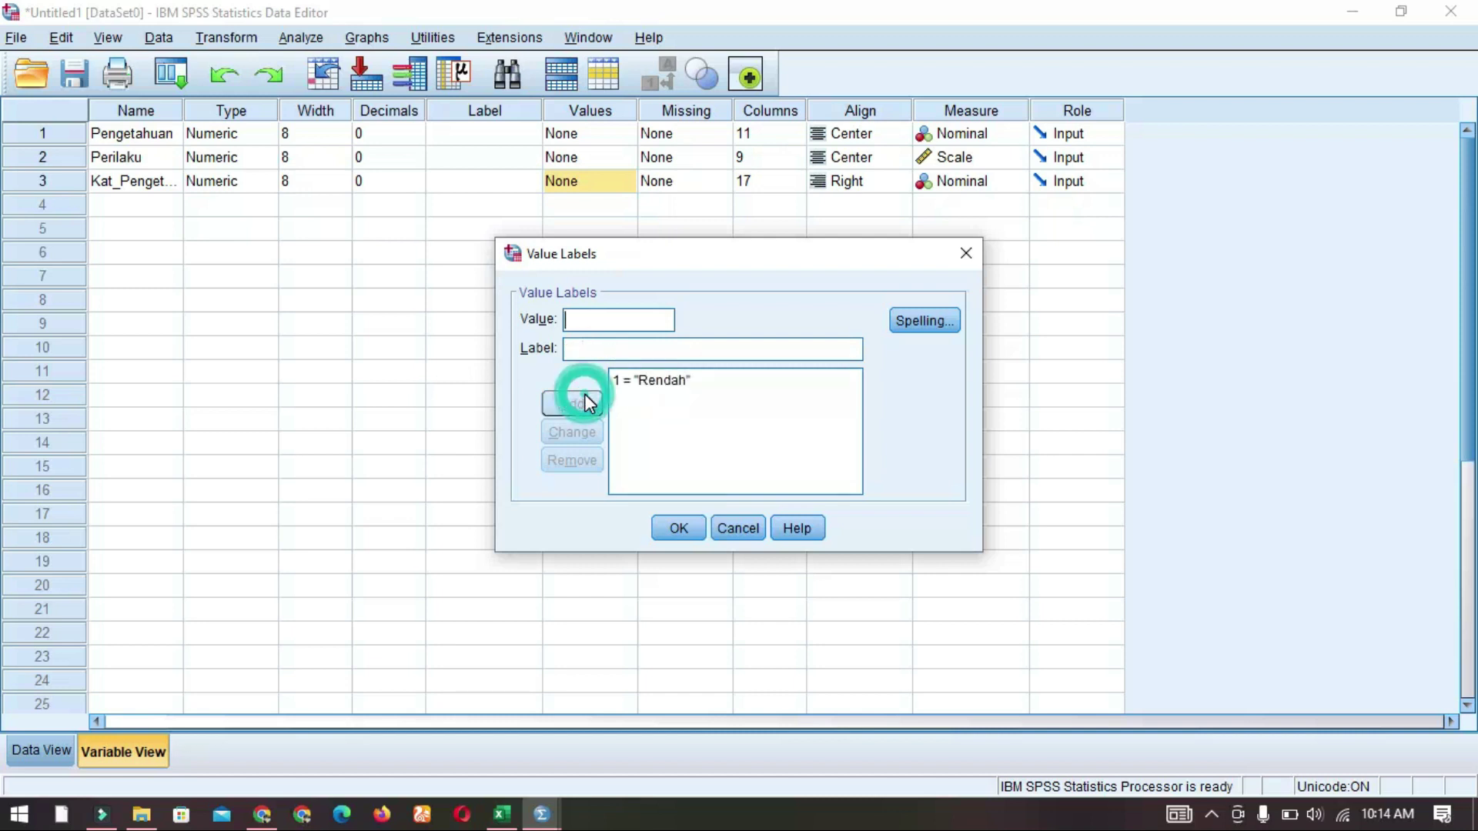
text(2)
click(629, 345)
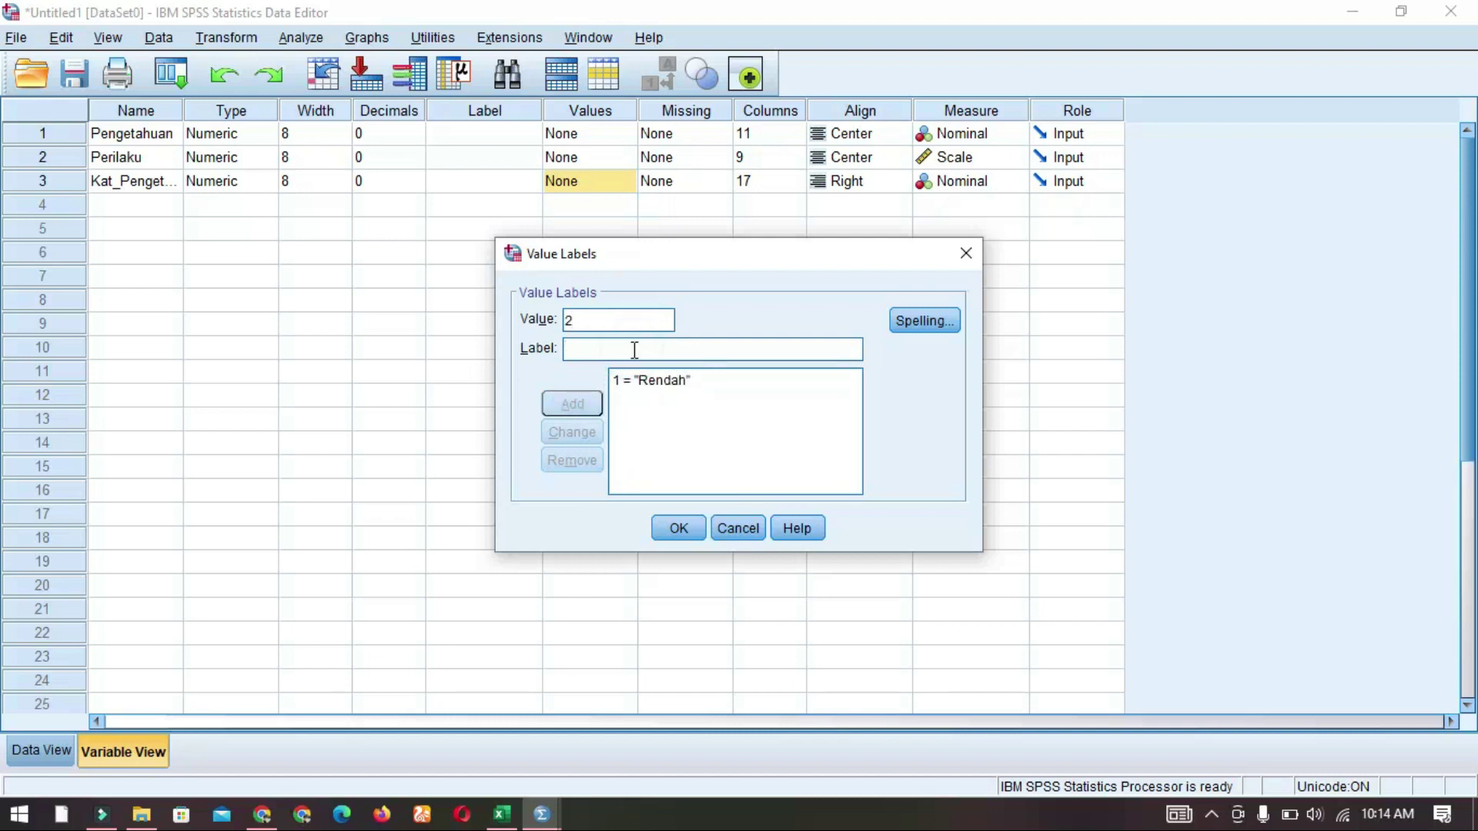
text(Tingg)
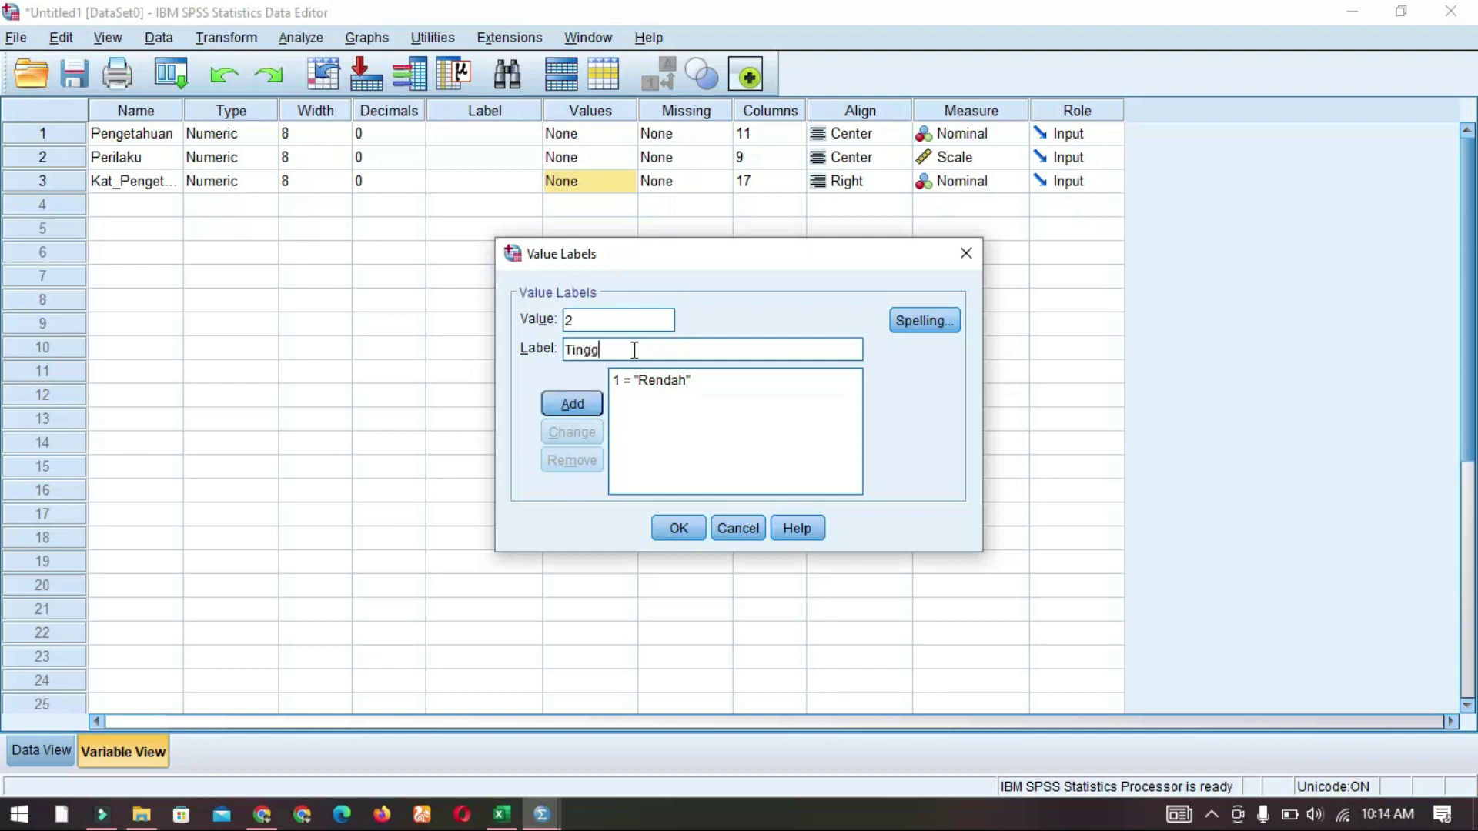
click(598, 400)
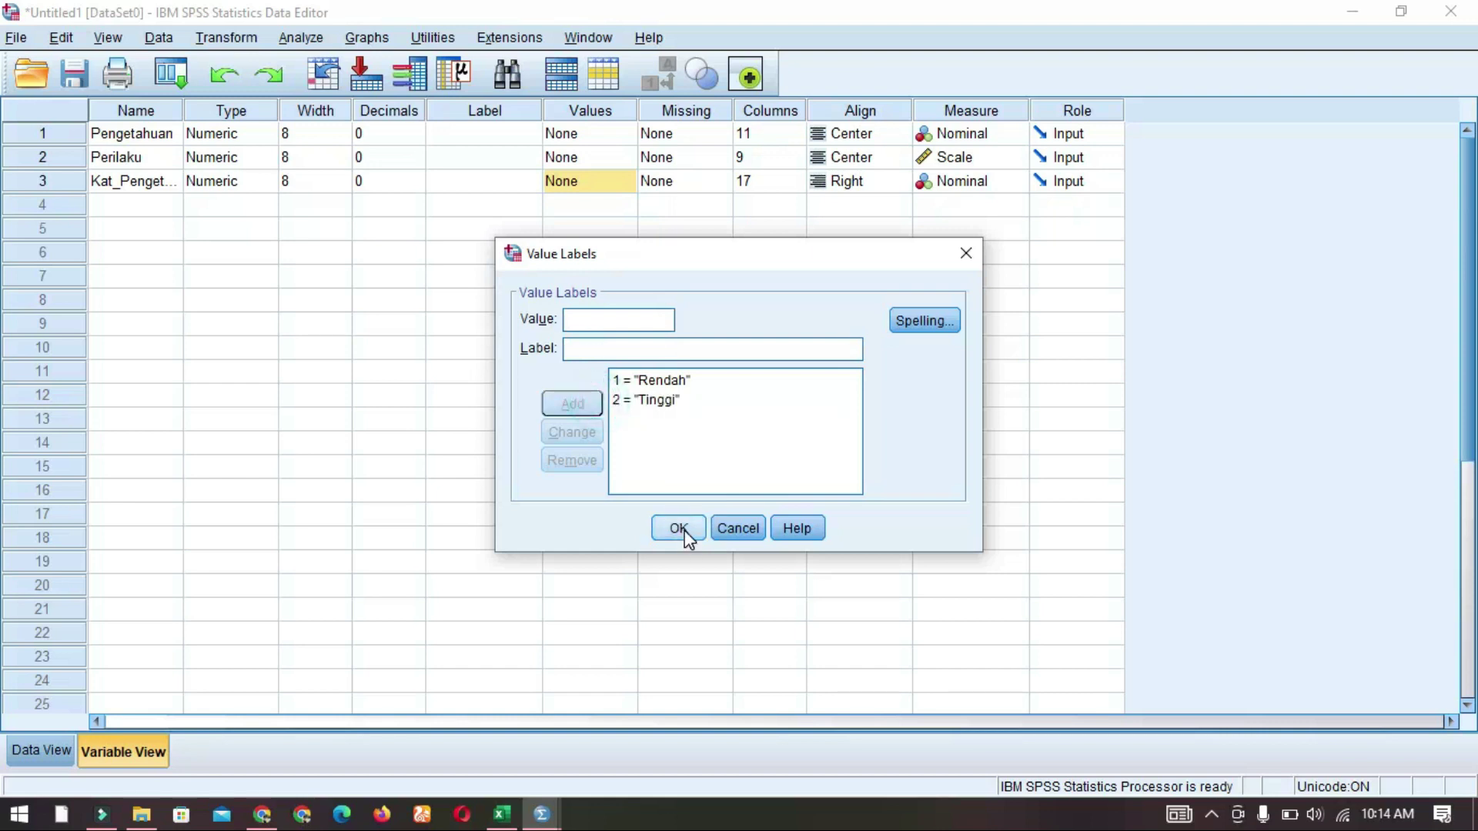
click(681, 529)
- Narrow the Kat_Pengetahuan data column to 16 characters and check its variable settings
click(46, 754)
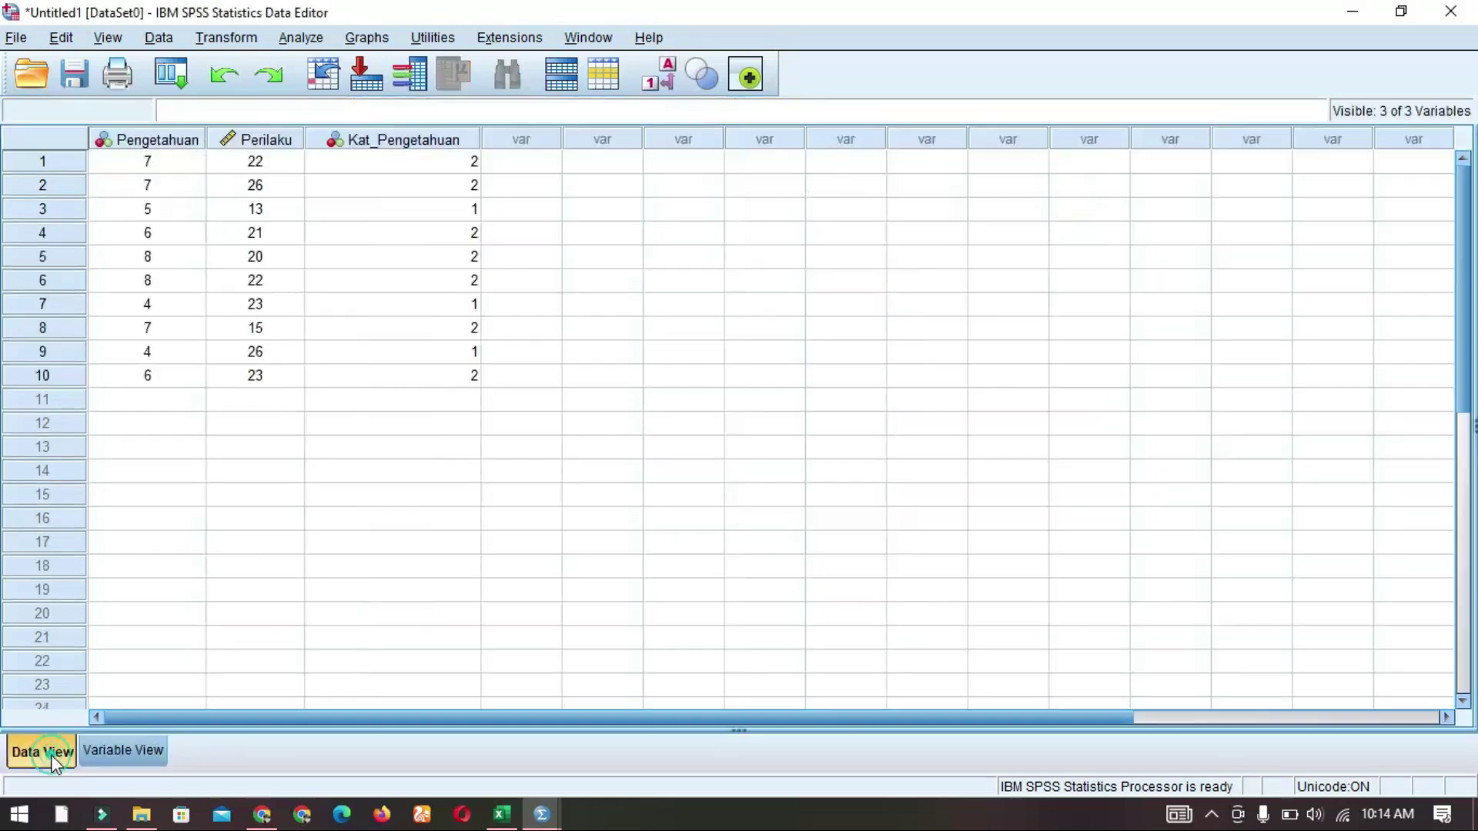
drag(480, 139, 471, 132)
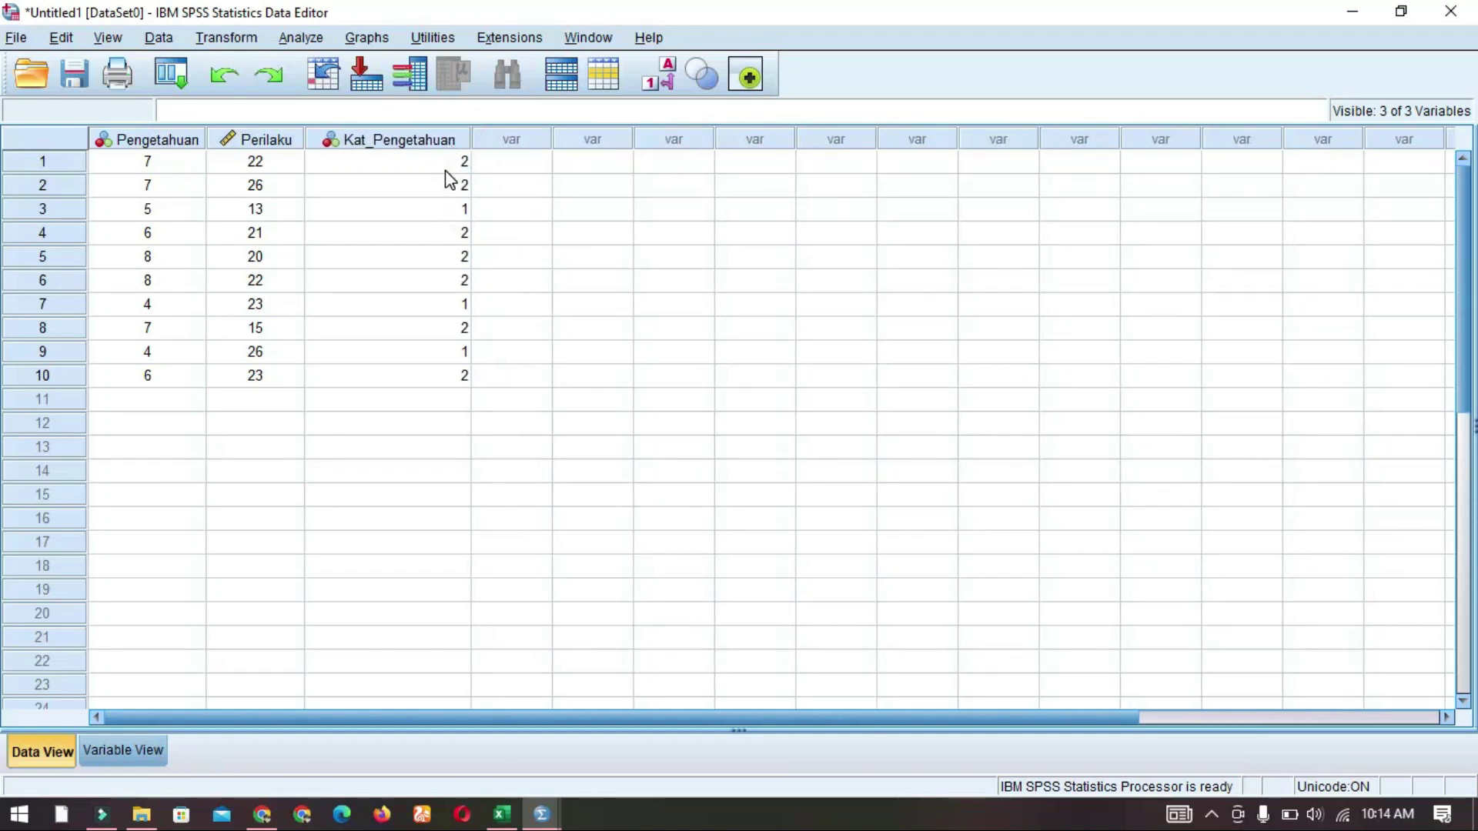
click(123, 752)
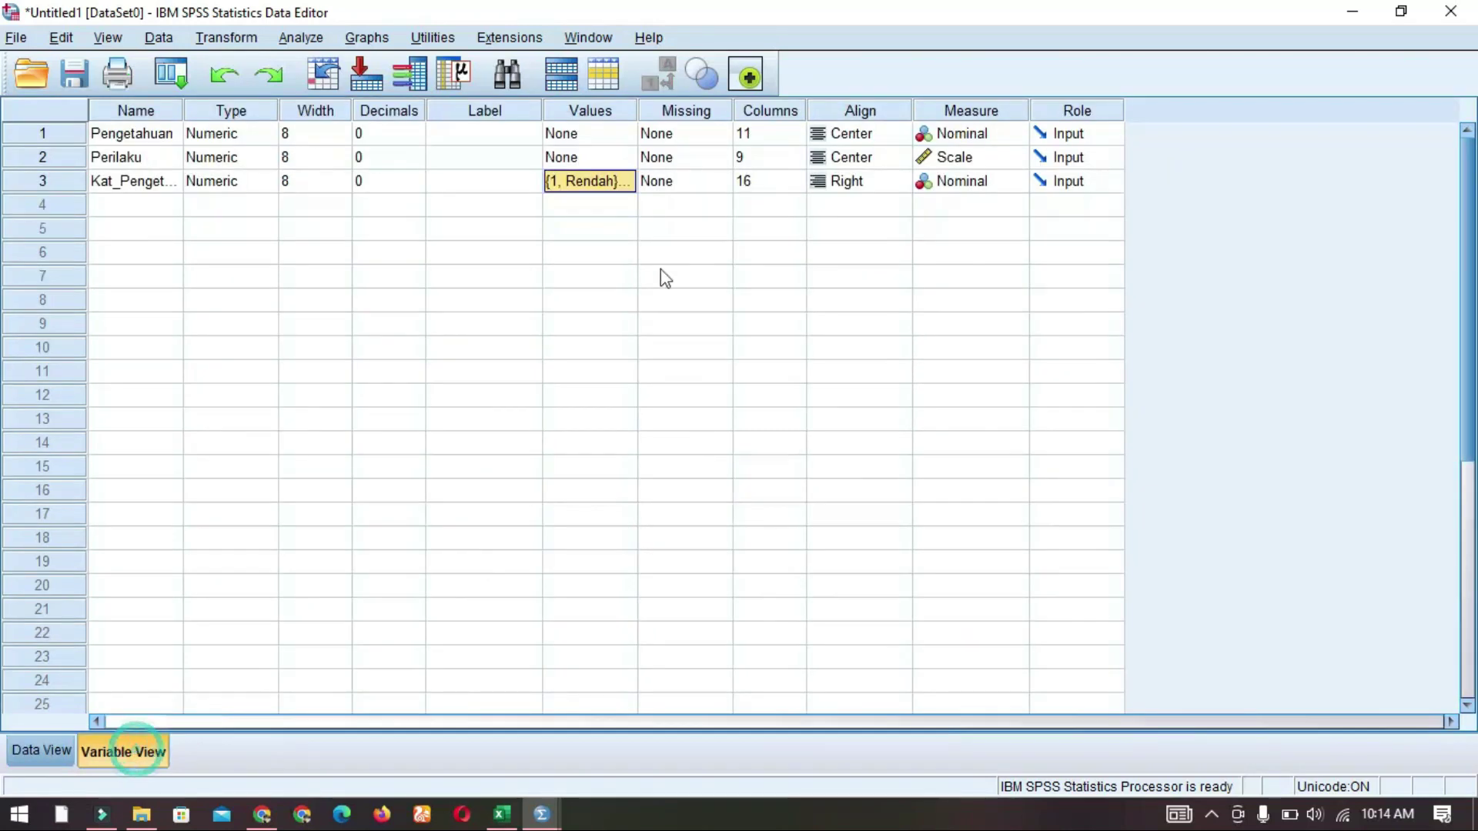
click(48, 749)
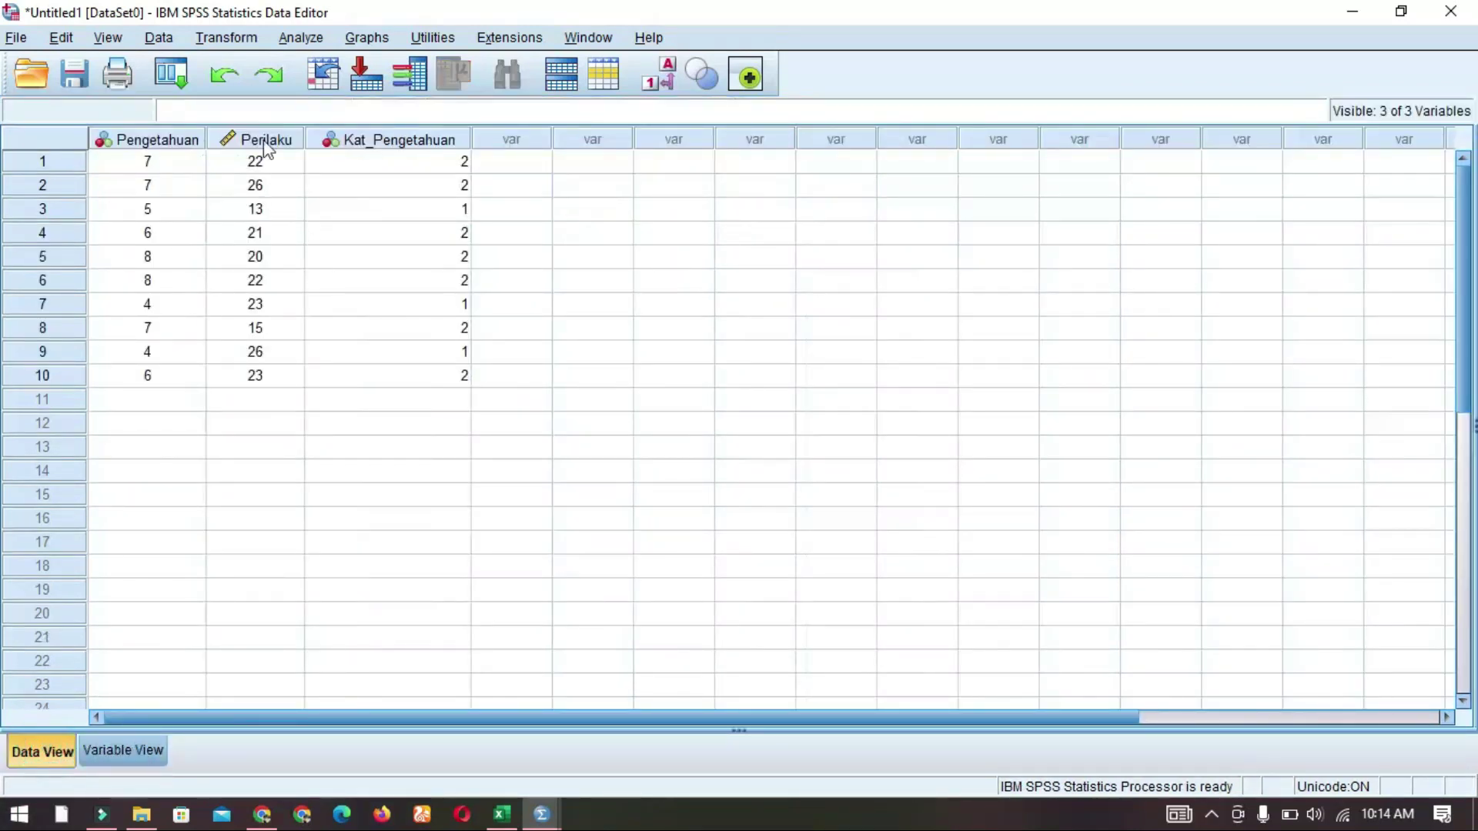
- Display value labels instead of numeric codes in the data grid
click(108, 40)
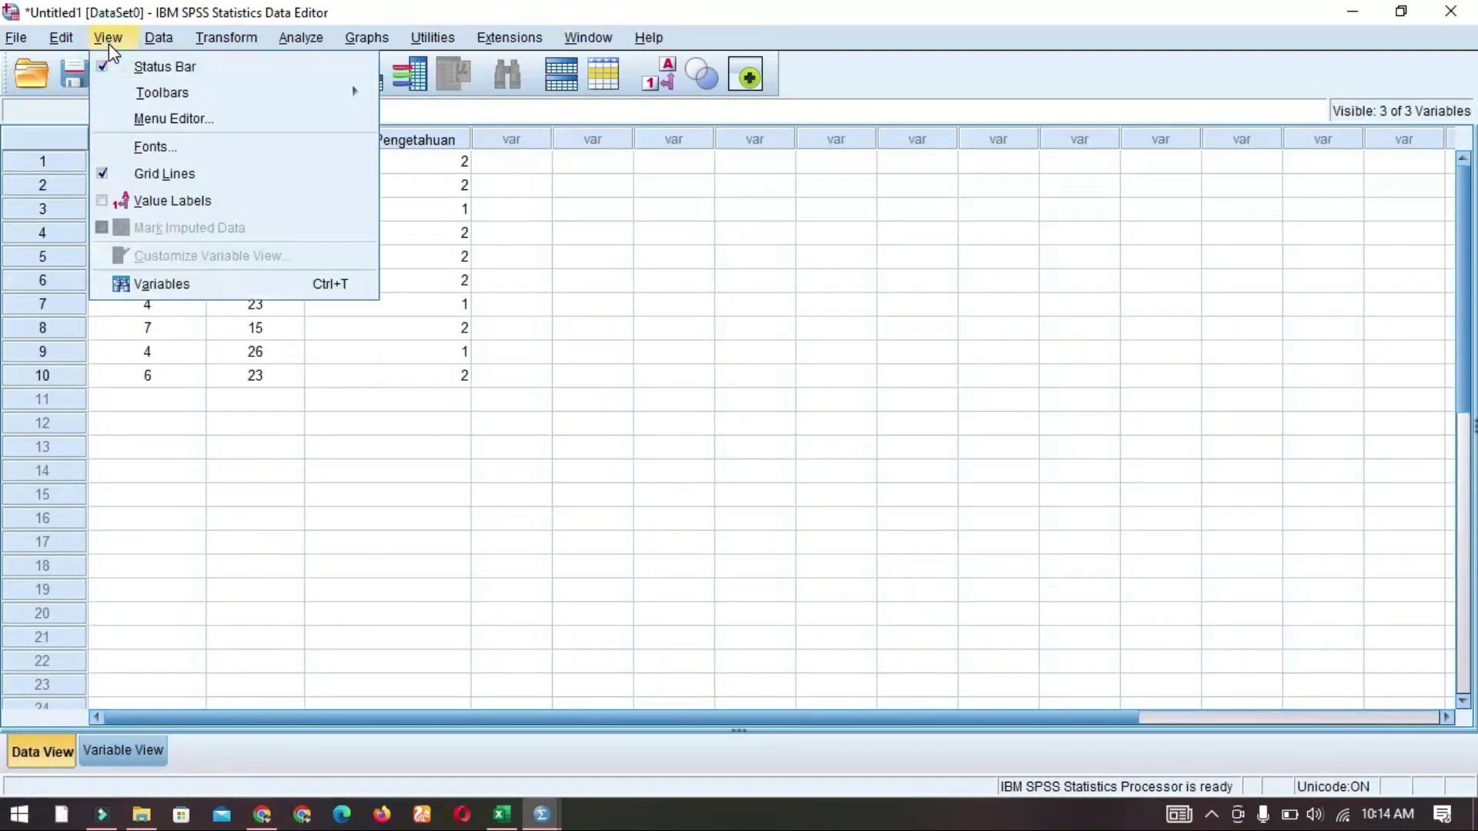
click(202, 202)
click(511, 233)
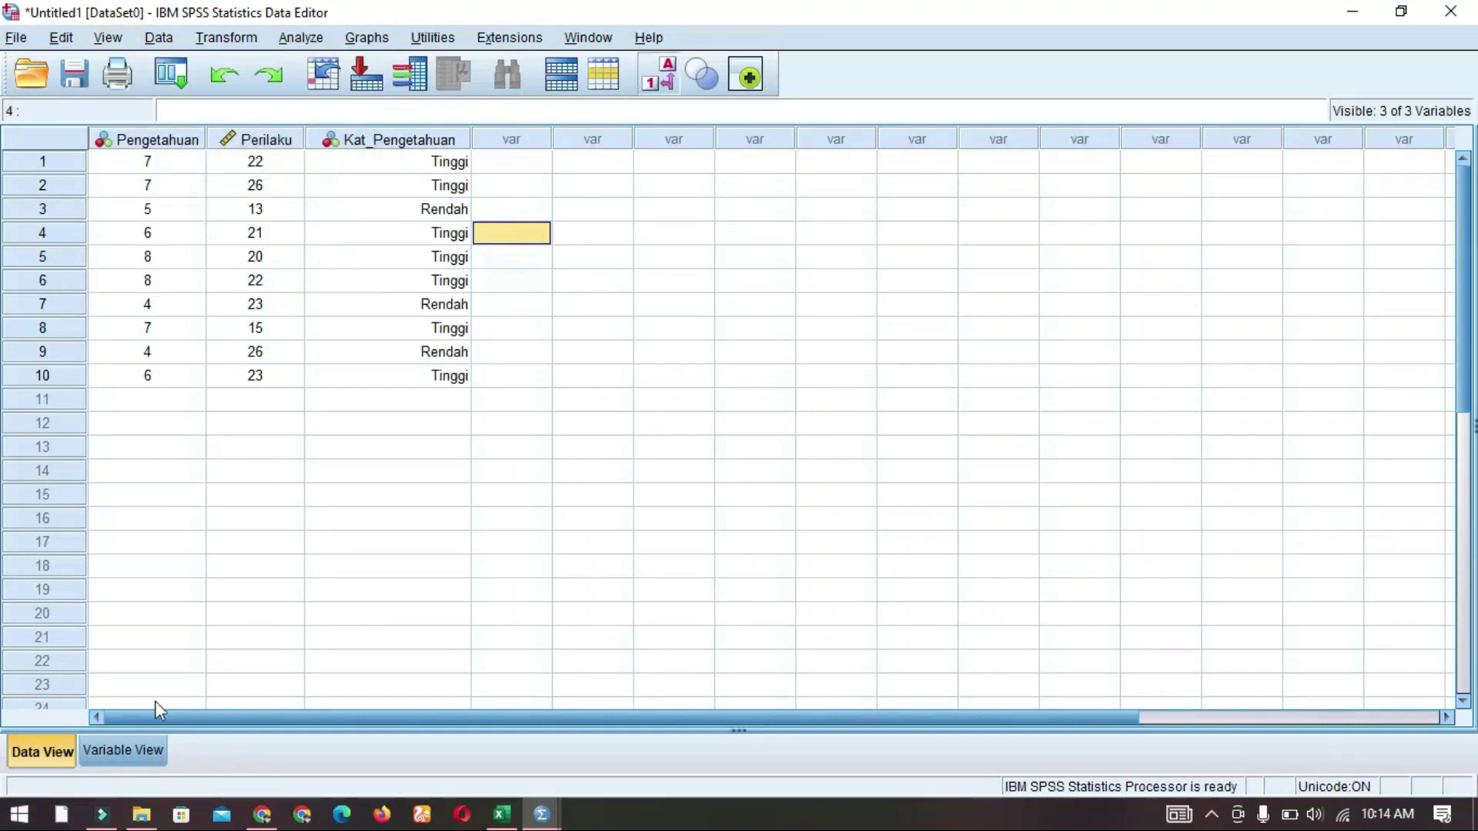
- Set the alignment of the Kat_Pengetahuan variable to Center and check its column in the data grid
click(124, 751)
click(904, 188)
click(864, 244)
click(62, 748)
click(451, 305)
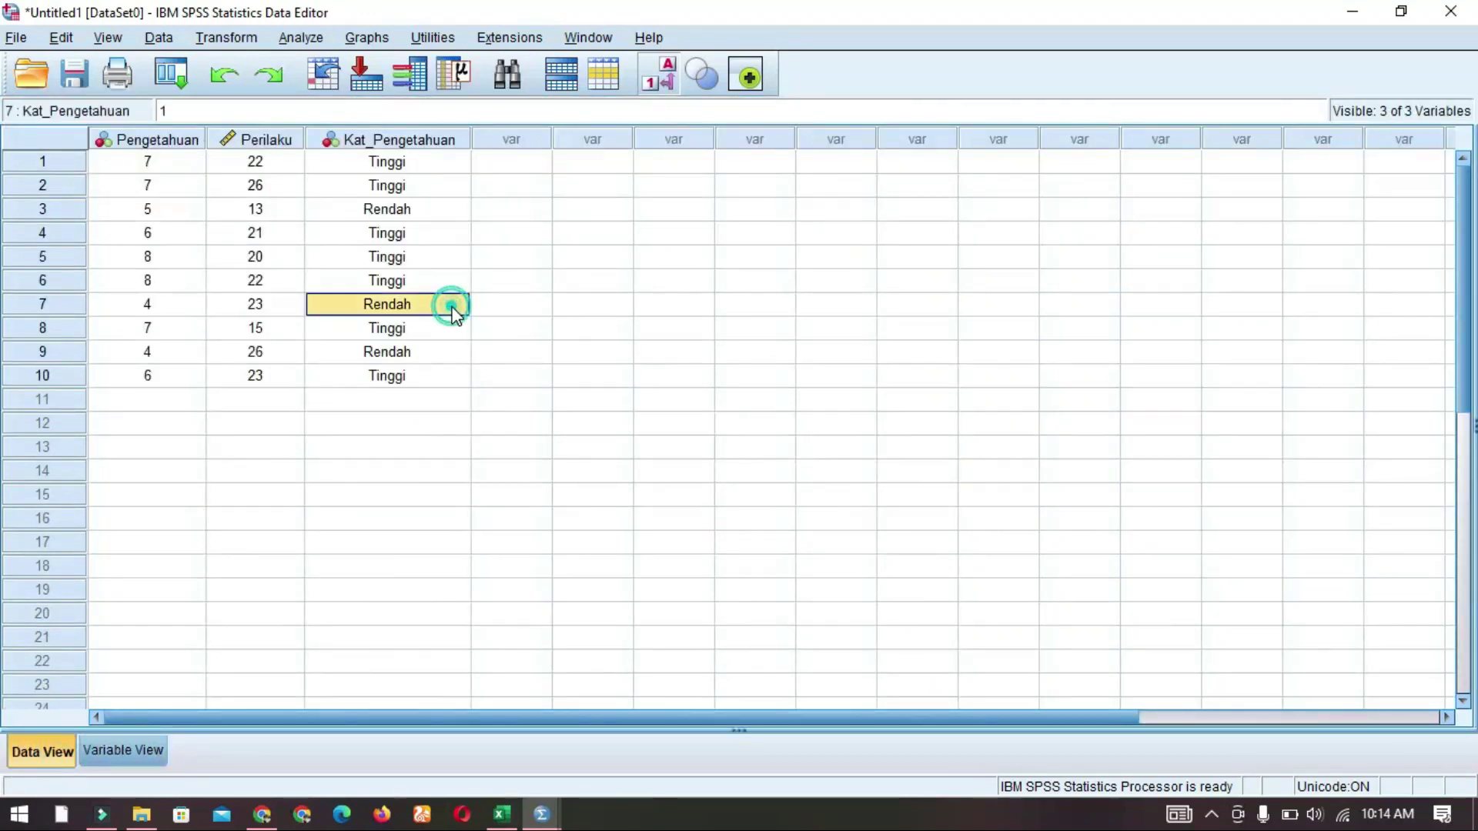
- Compare the Pengetahuan scores with their Kat_Pengetahuan categories, checking them against the KATEGORI PENGETAHUAN ranges in the Excel sheet
click(154, 161)
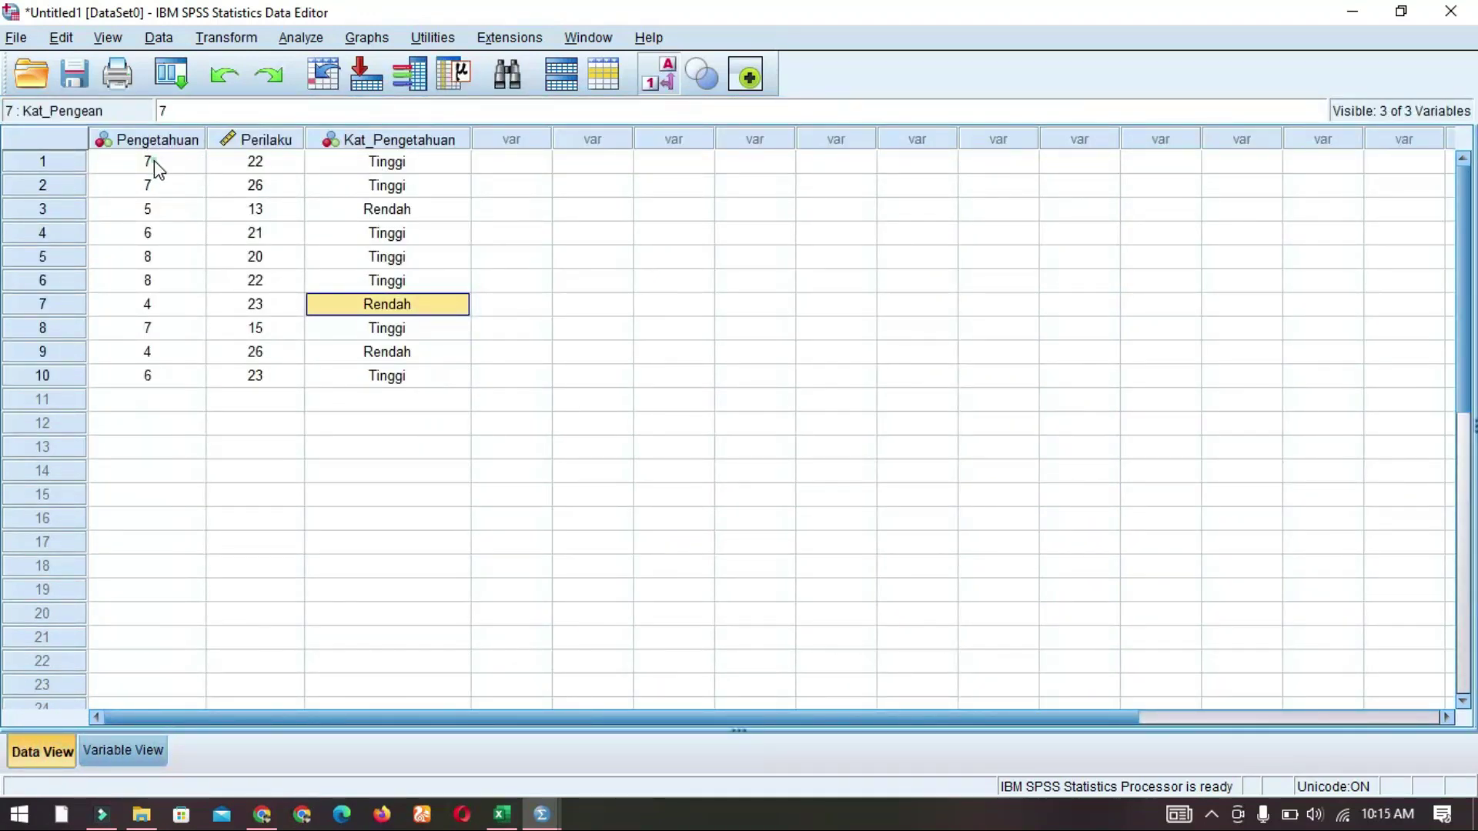
click(378, 167)
click(147, 209)
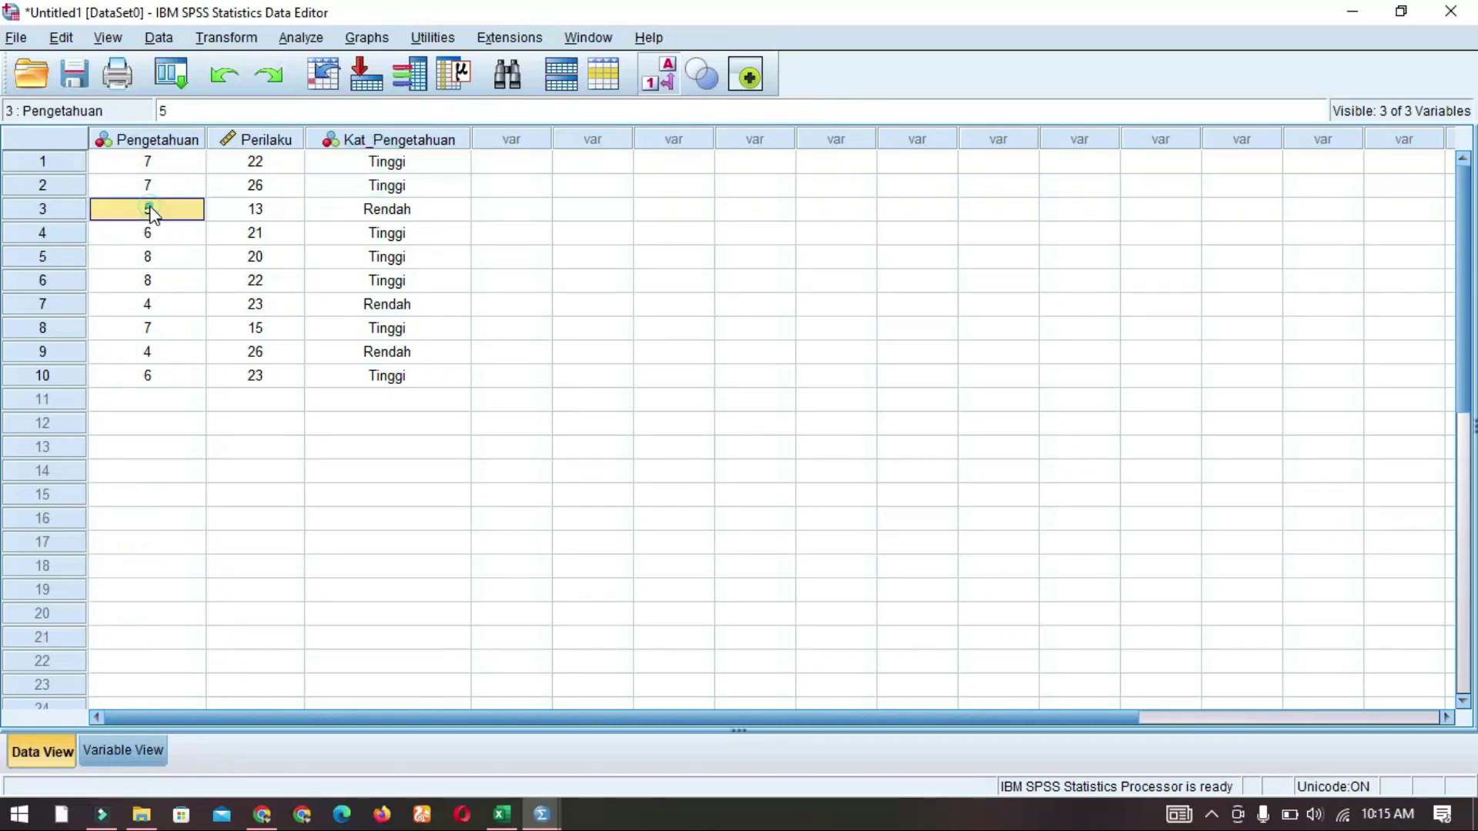
click(346, 211)
click(501, 815)
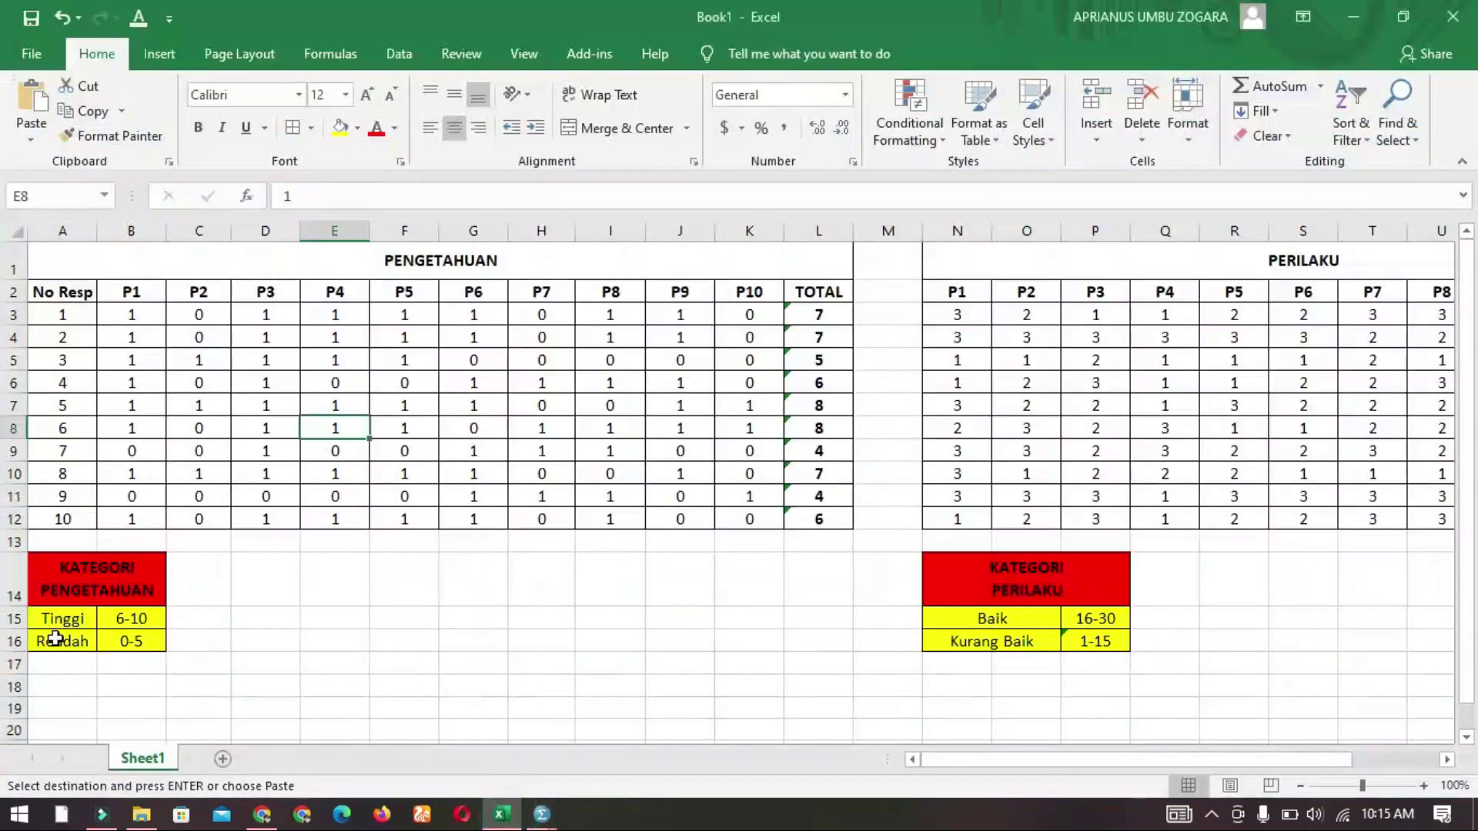
click(123, 645)
click(538, 815)
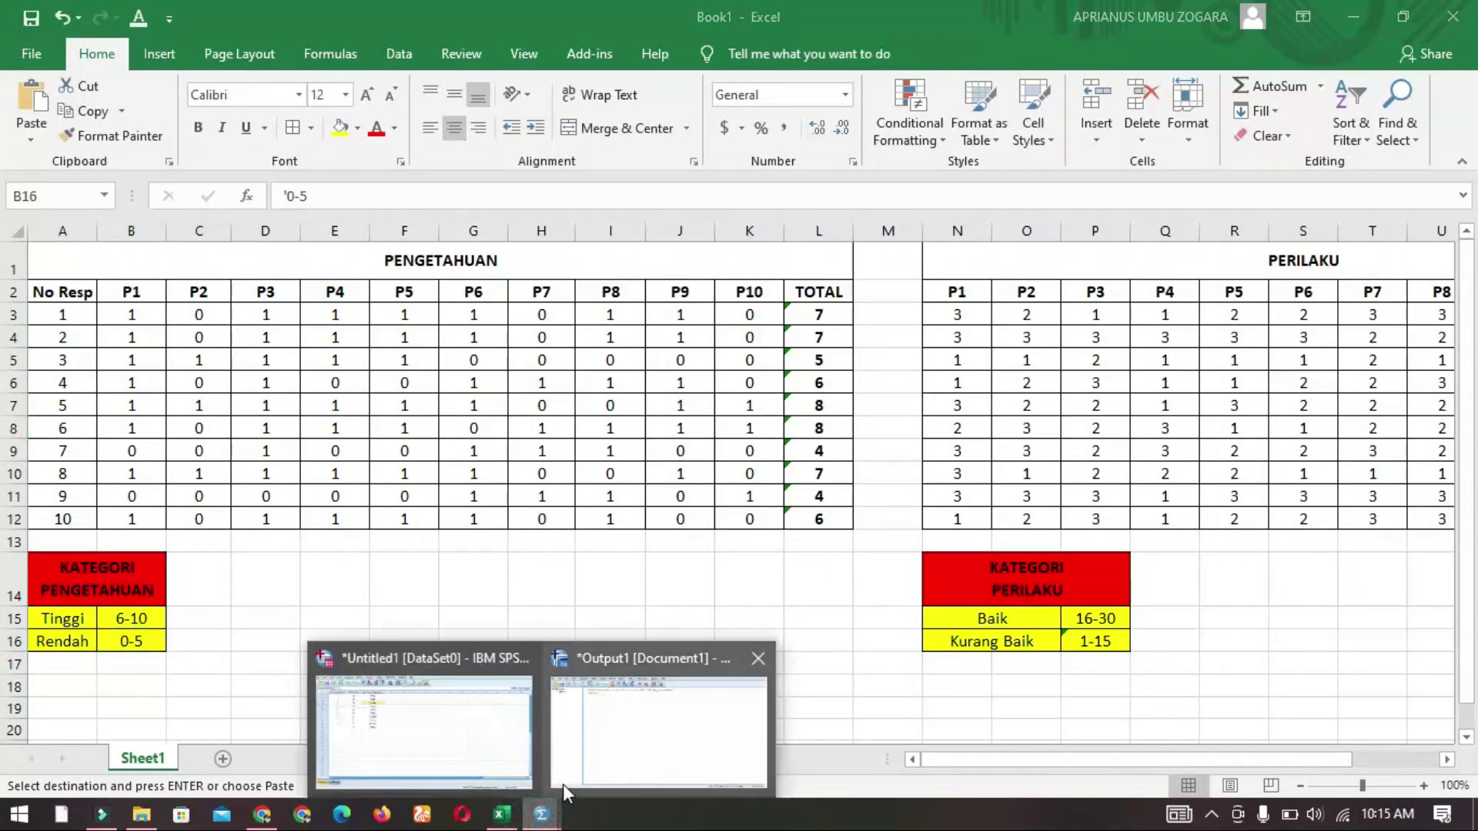
click(495, 745)
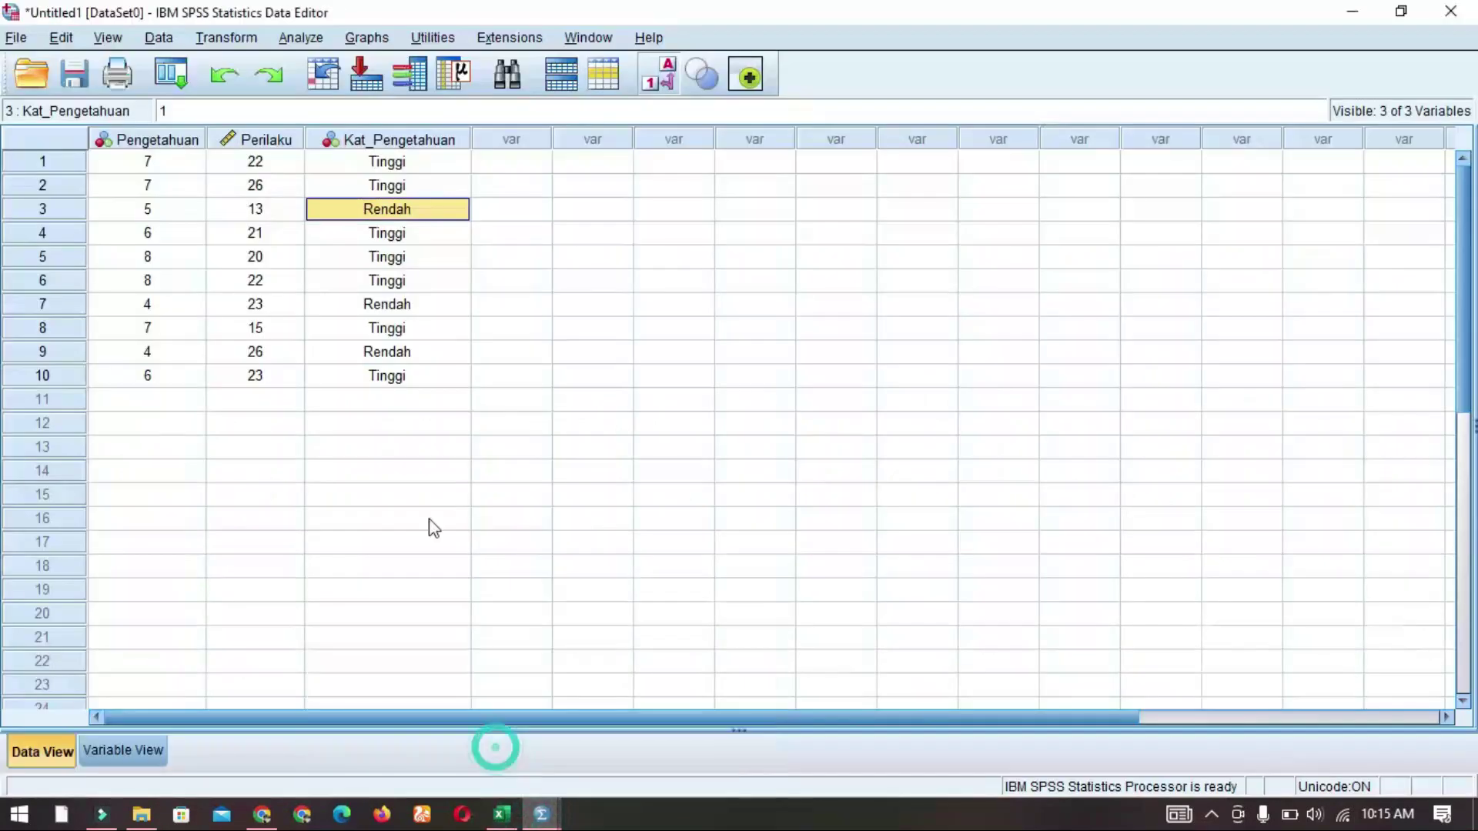
click(395, 308)
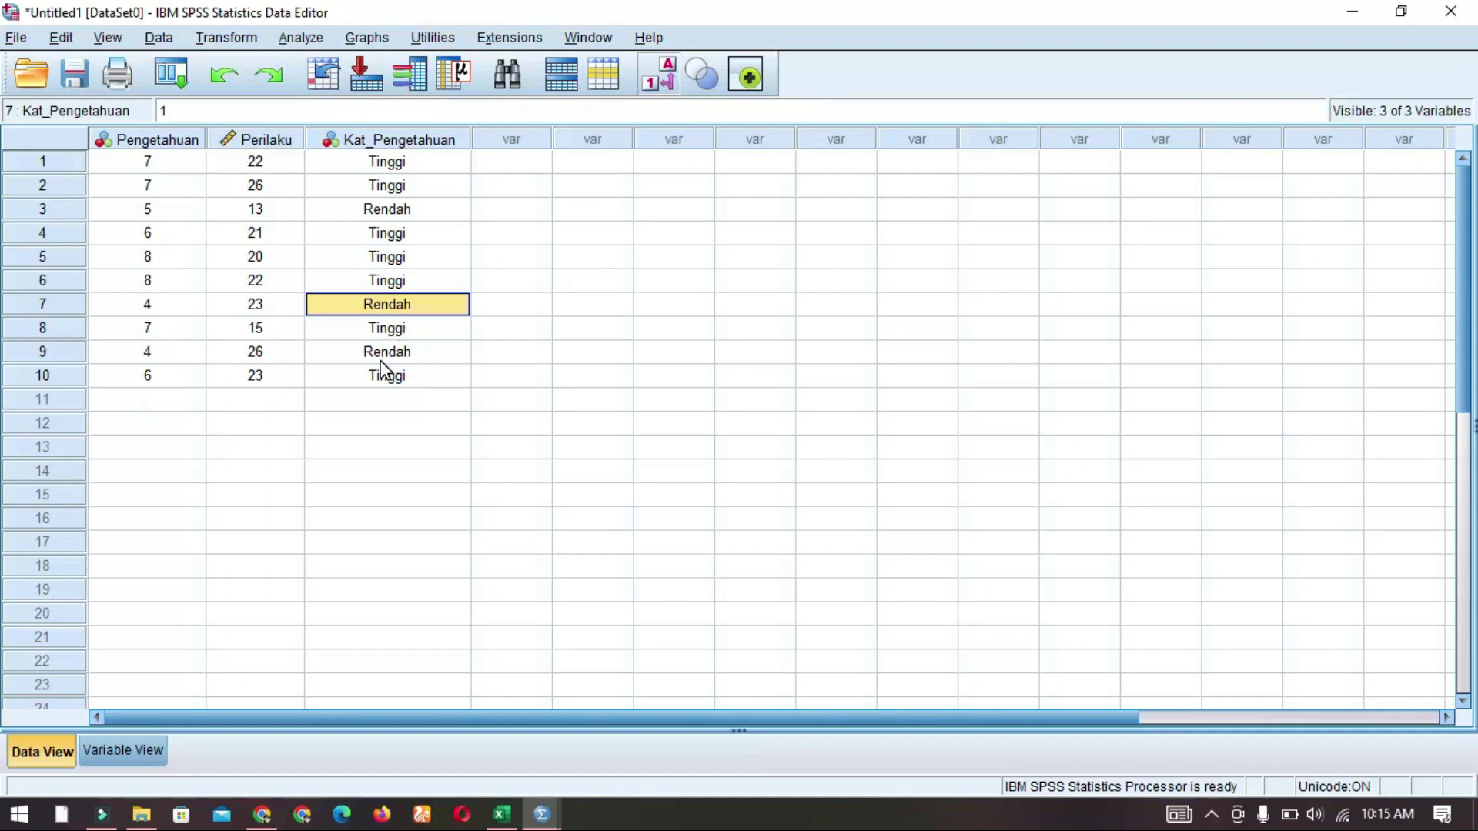
click(394, 381)
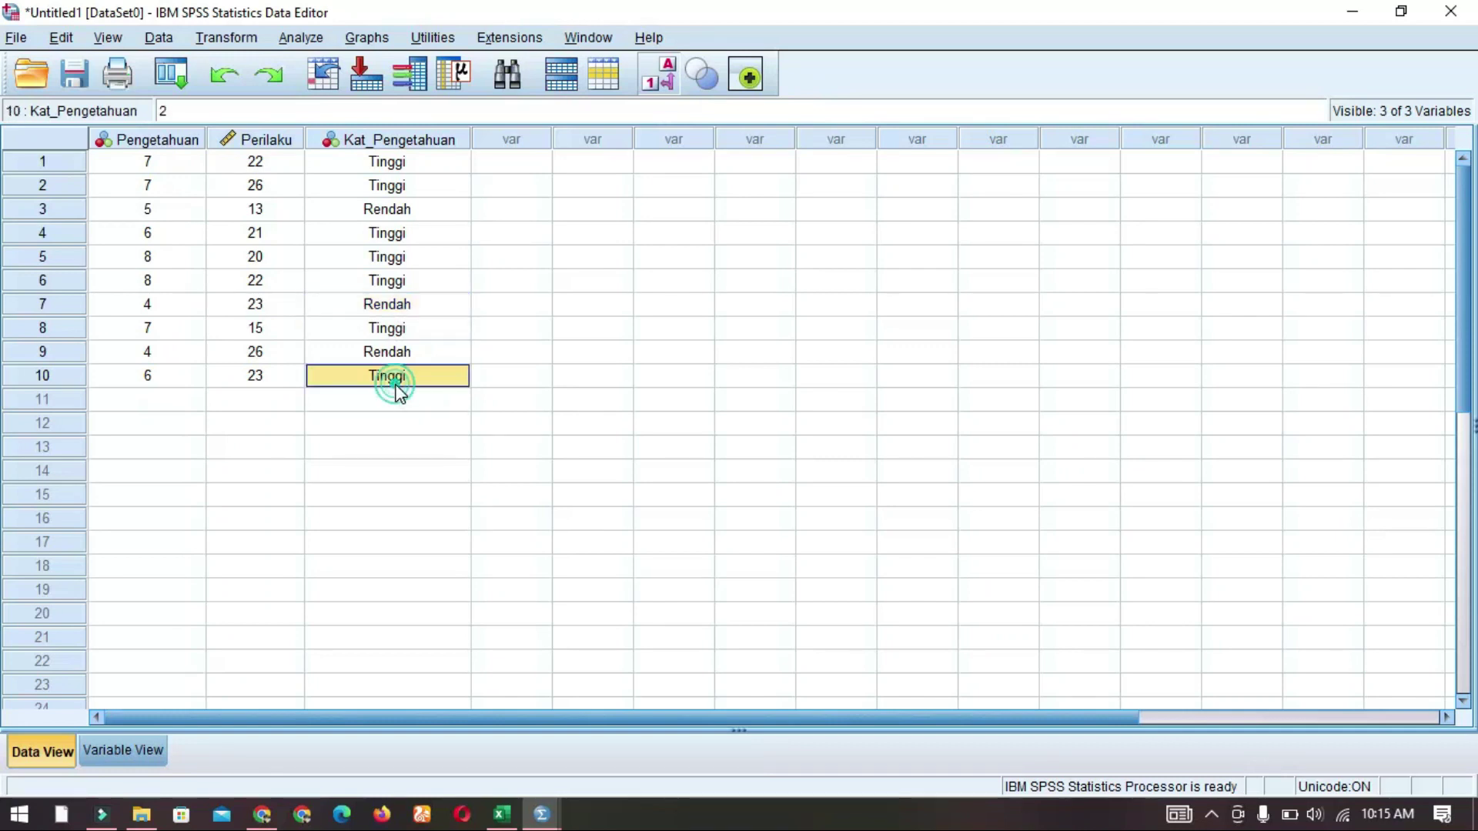
click(390, 283)
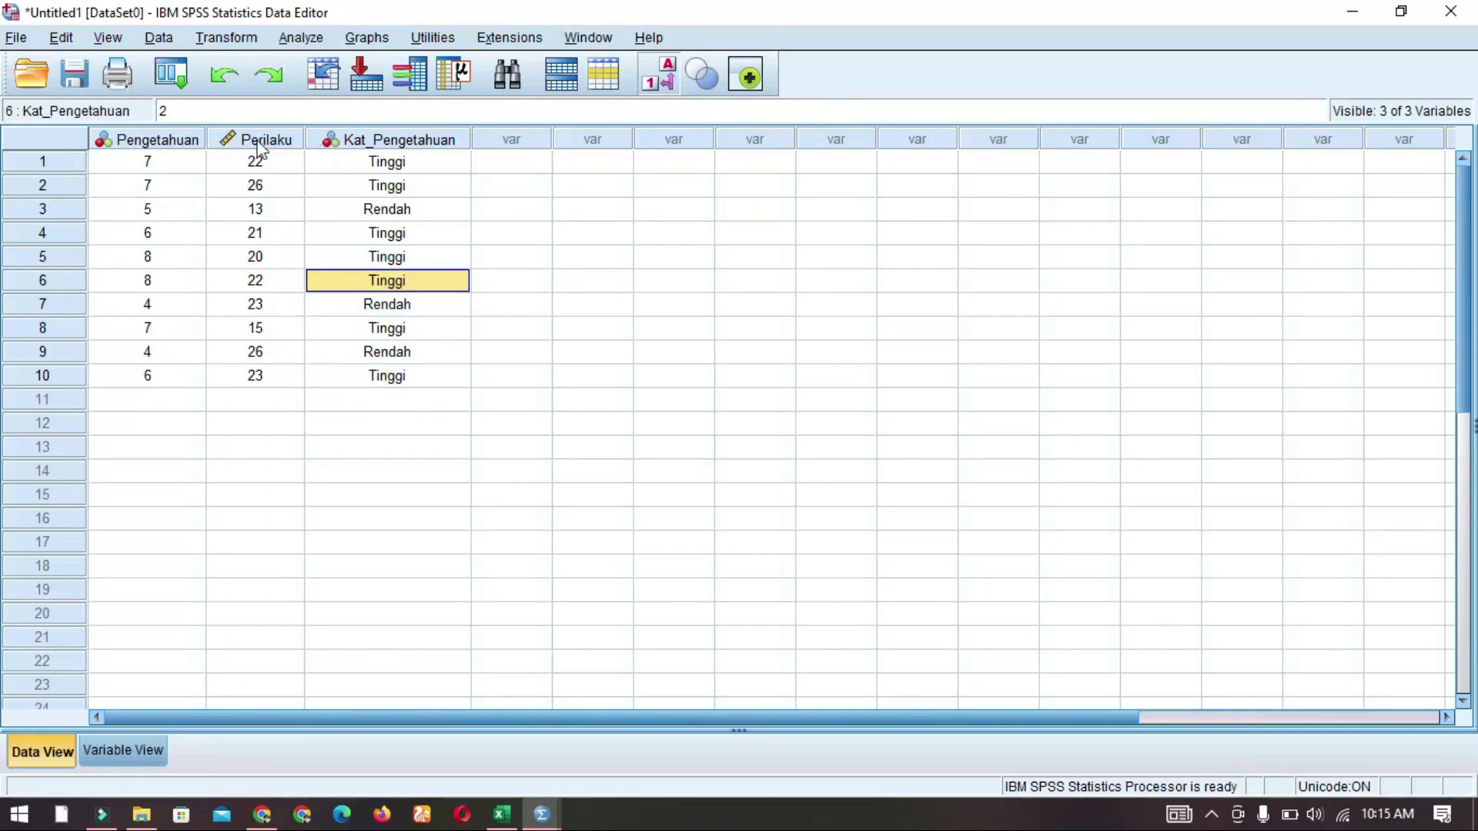
- Switch to Excel and enter category codes beside the KATEGORI PERILAKU ranges: 1 for Kurang Baik and 2 for Baik
drag(254, 164, 258, 382)
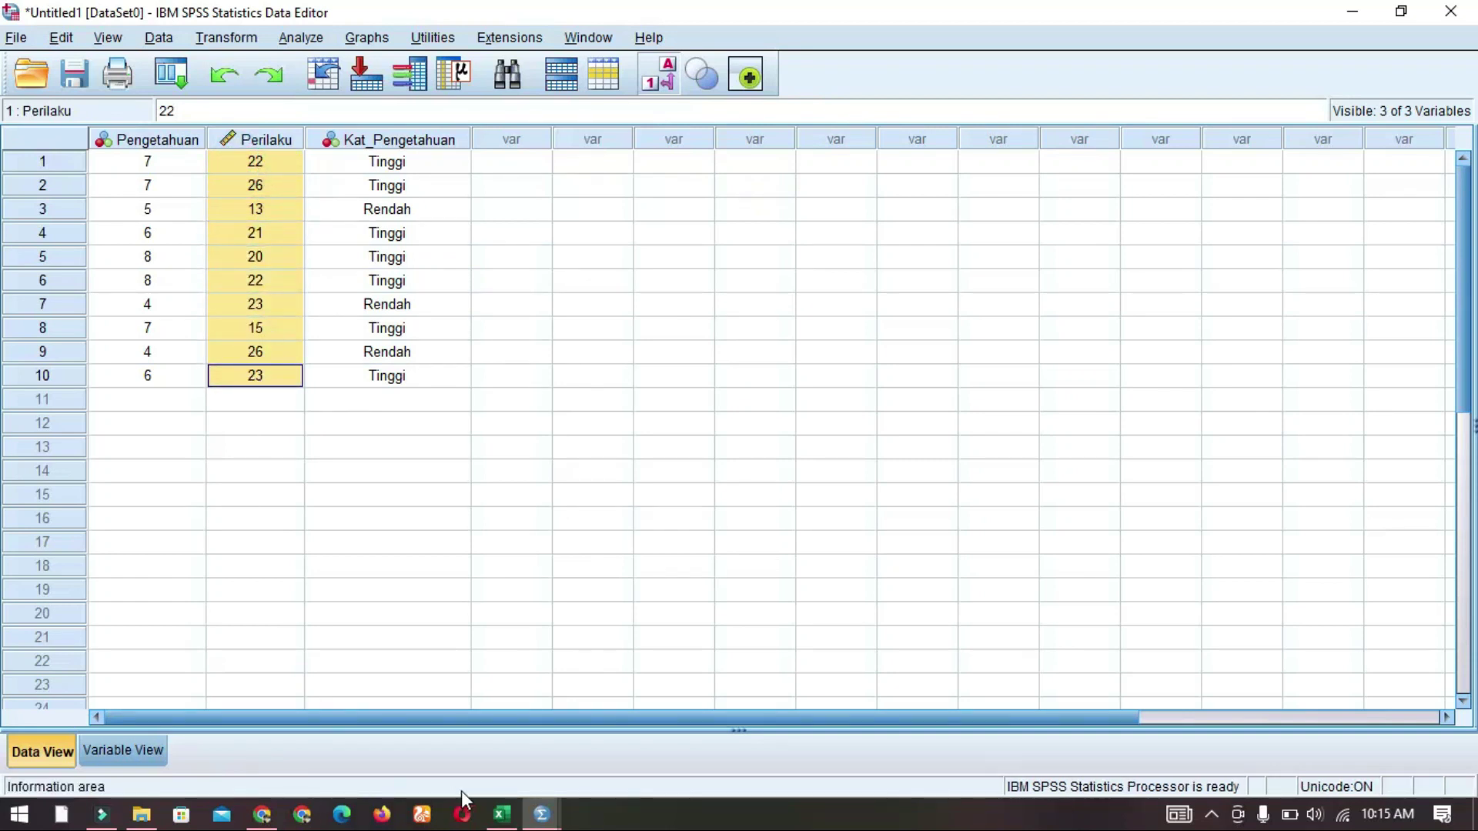
click(501, 814)
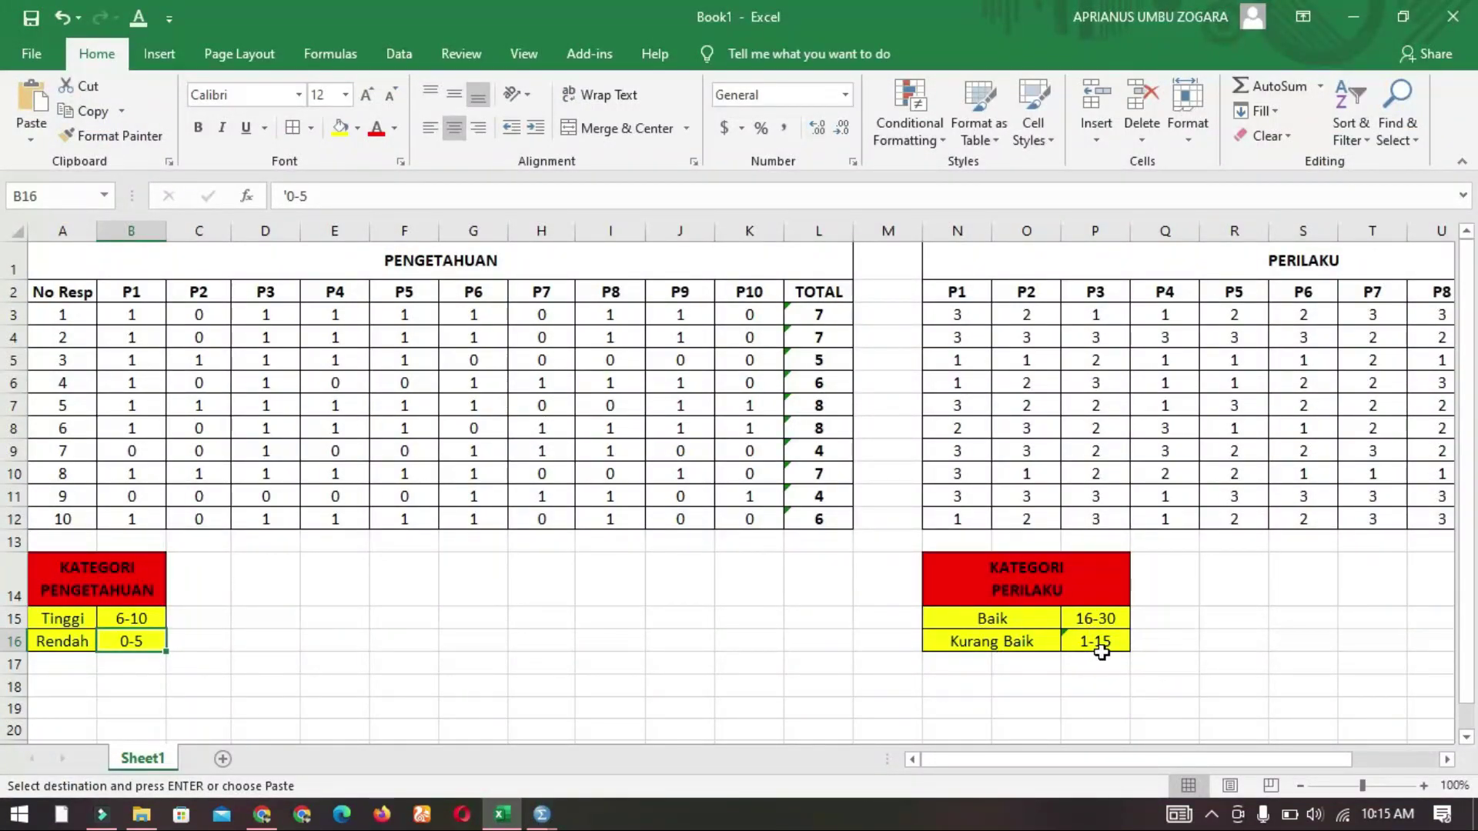
click(1161, 643)
text(1)
click(1162, 617)
text(2)
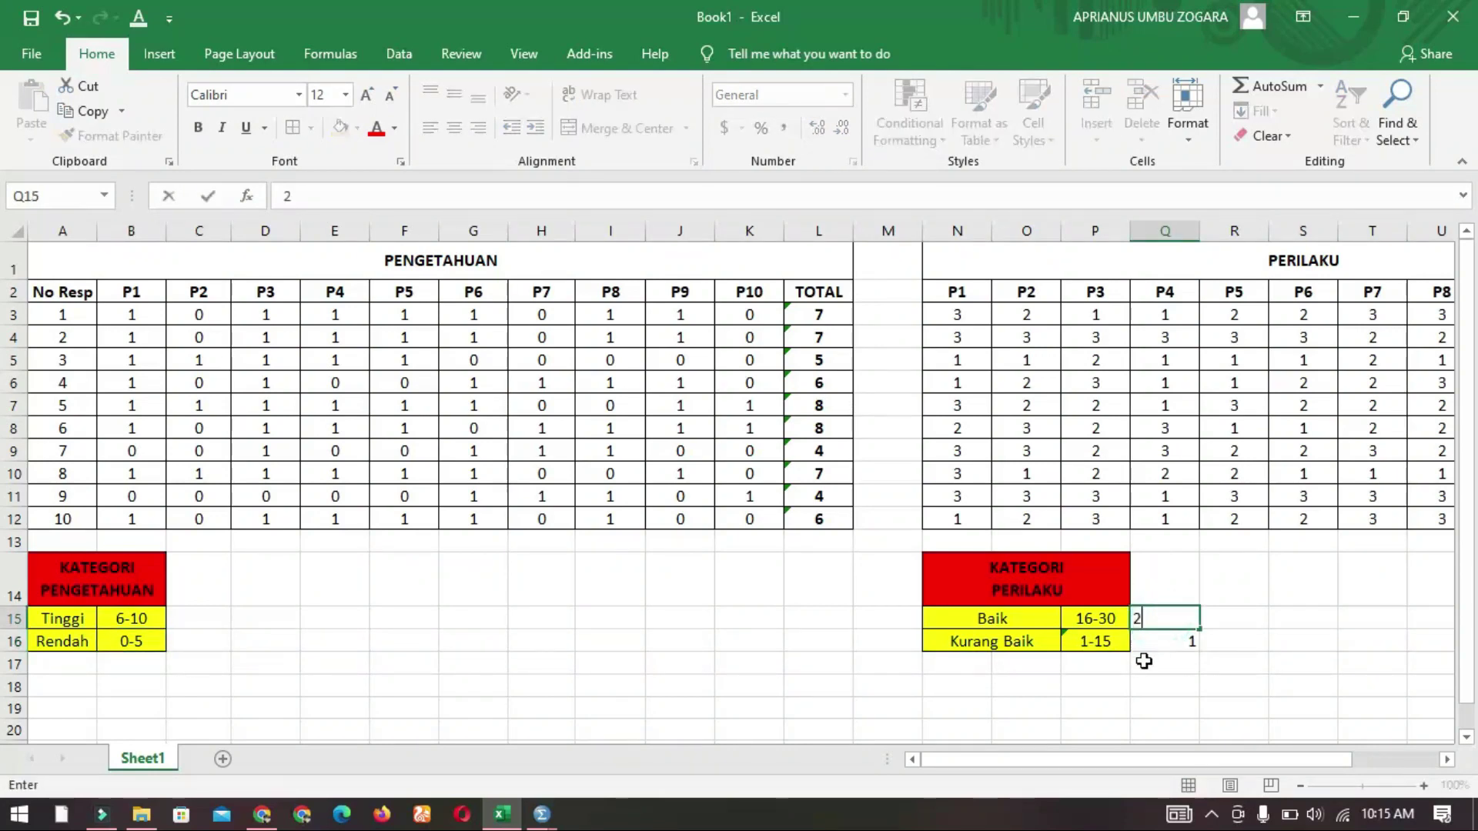
click(1159, 645)
- Return to the SPSS dataset and replace Pengetahuan with Perilaku as the input of Recode into Different Variables
click(536, 814)
click(452, 732)
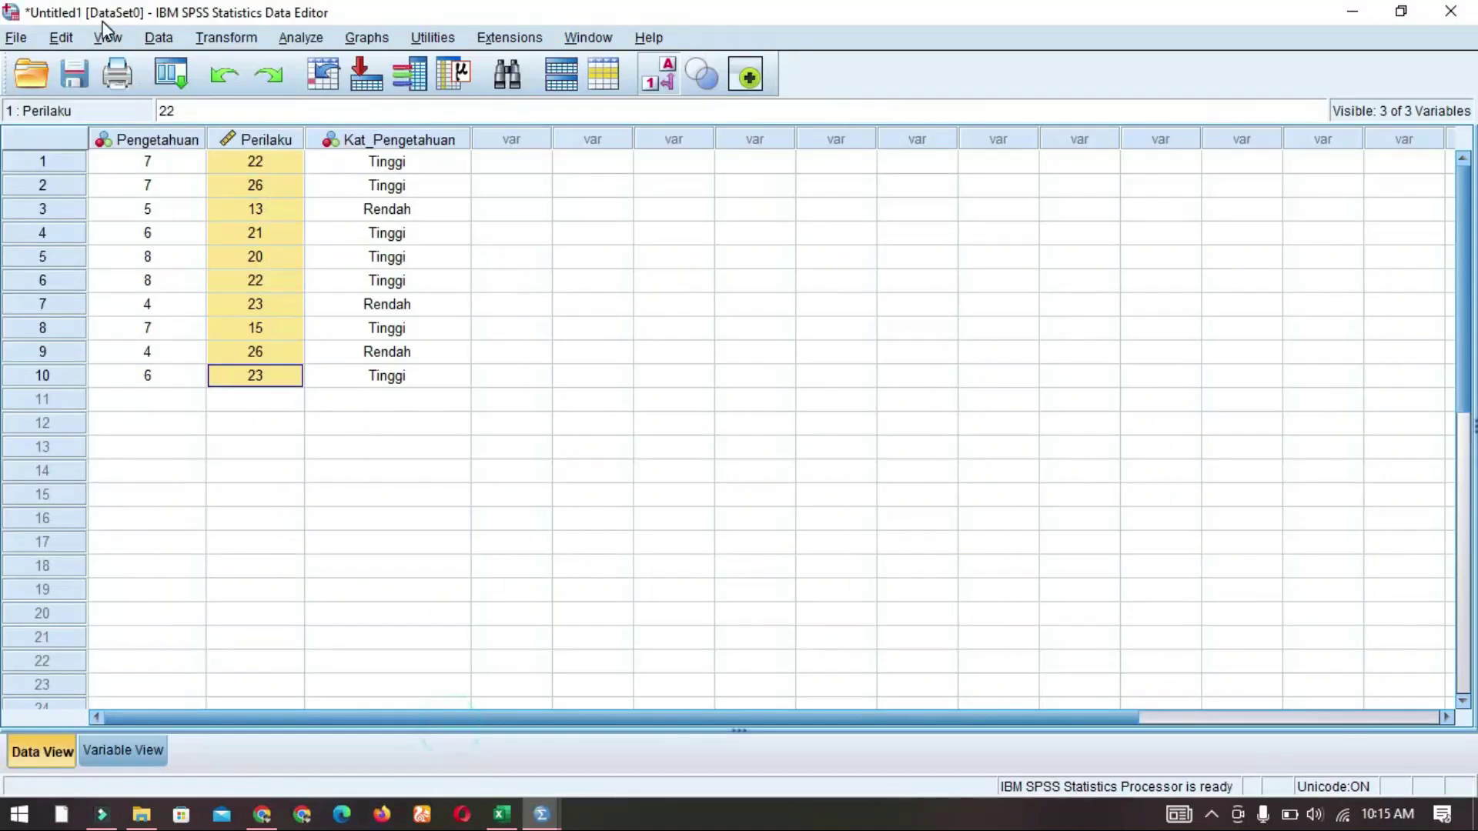
click(257, 42)
click(327, 209)
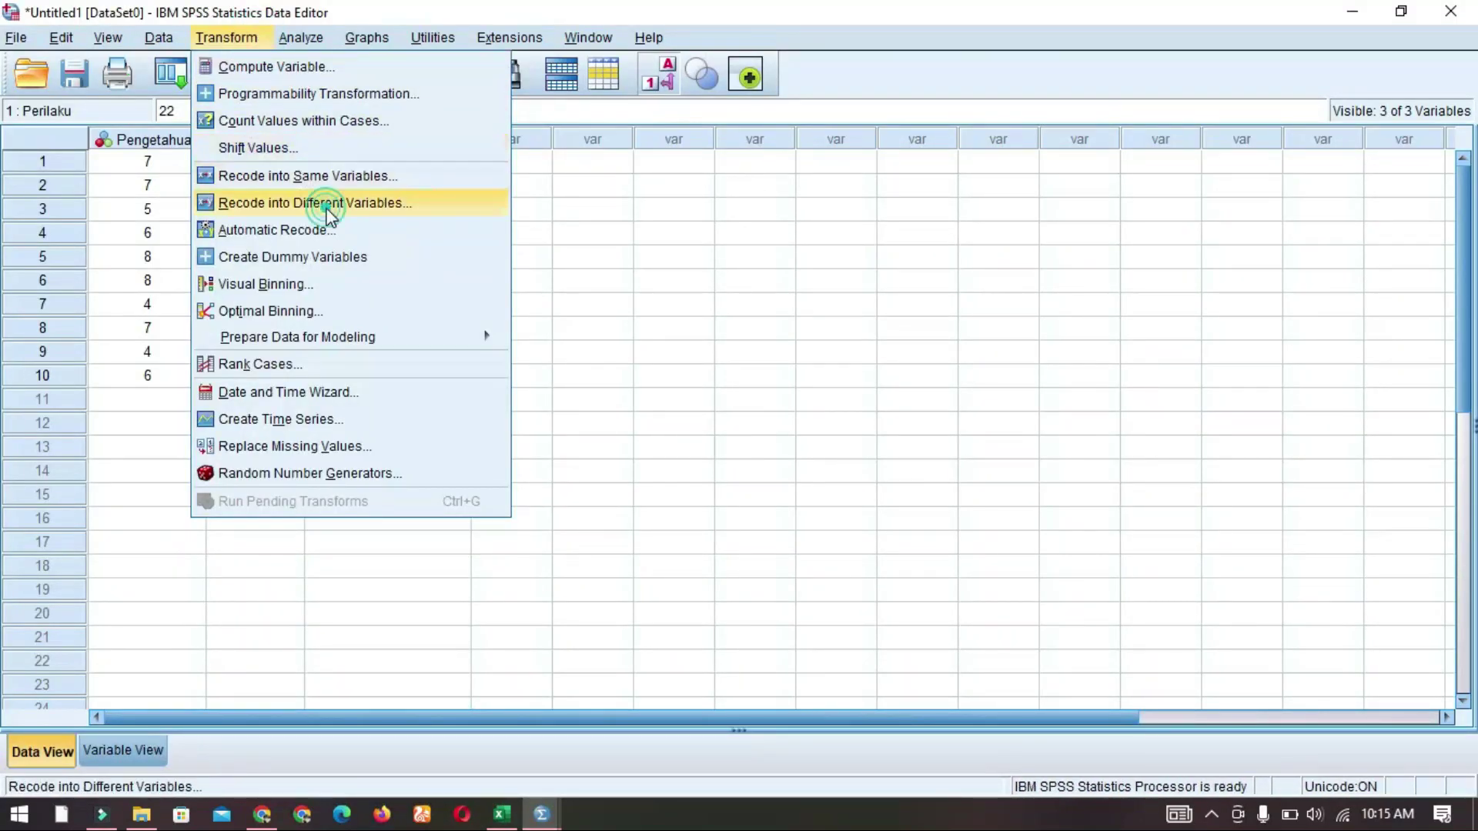
click(675, 282)
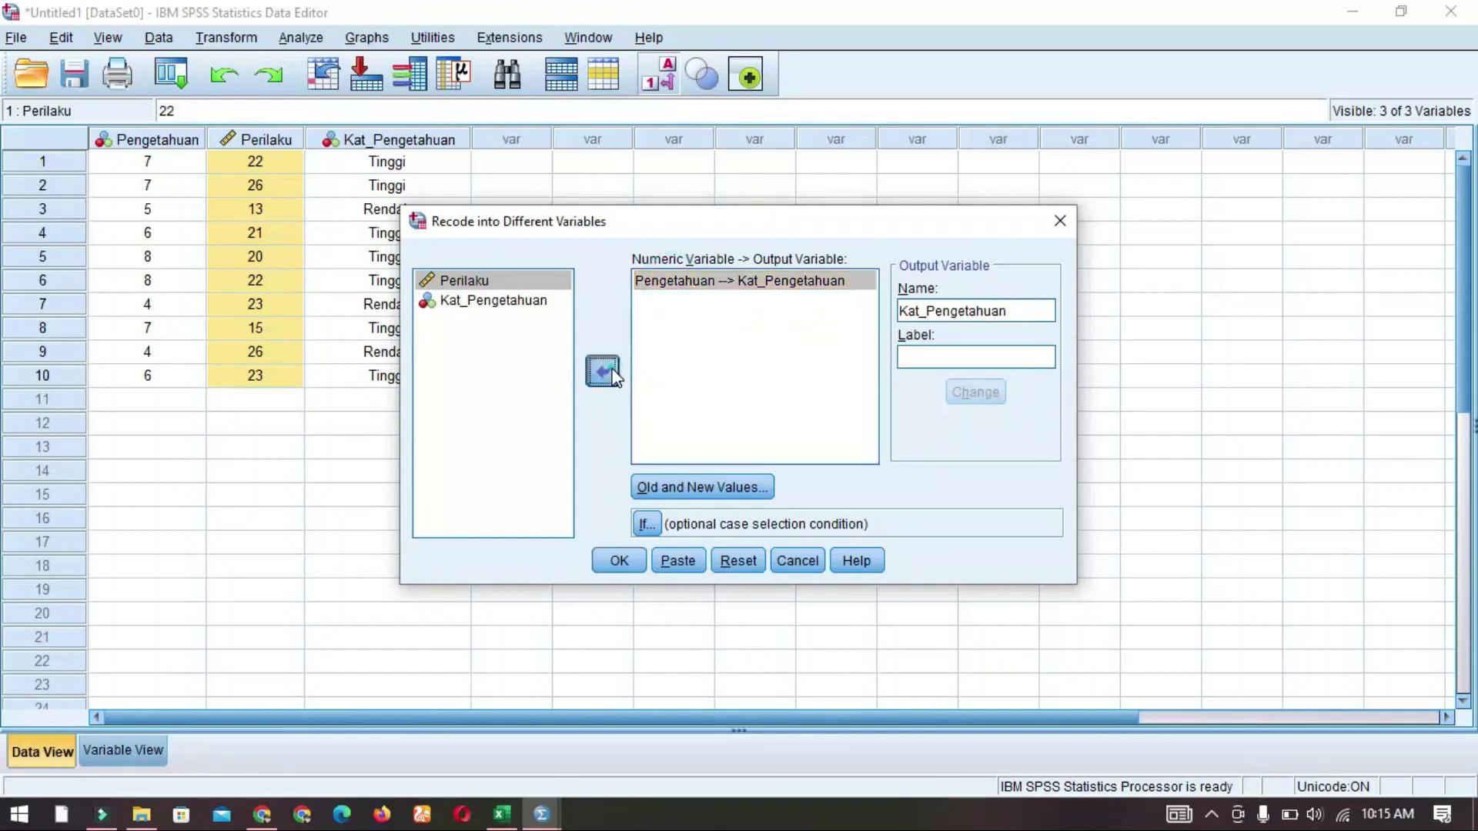
click(601, 371)
click(484, 299)
click(602, 371)
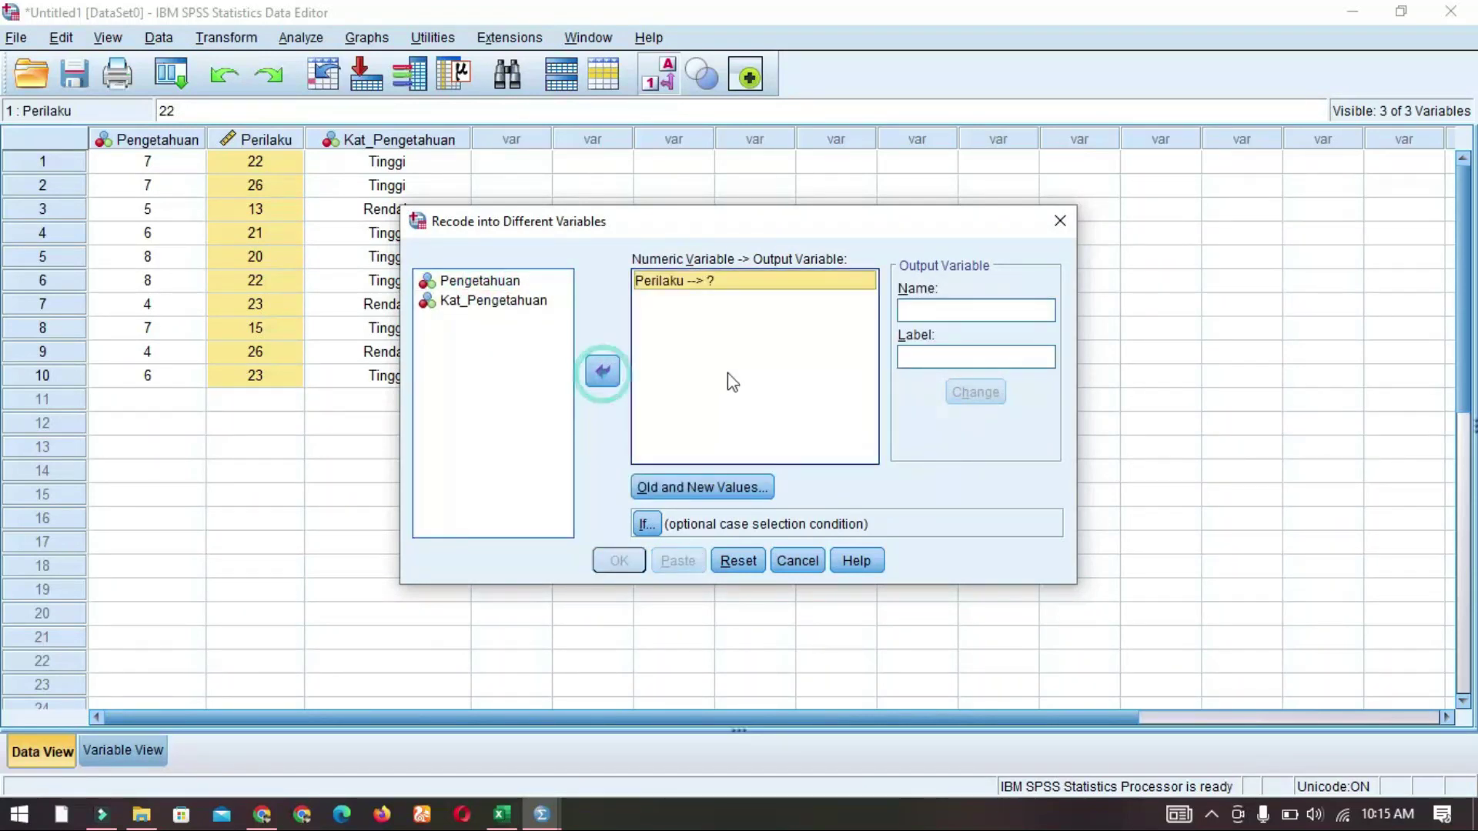
- Assign Kat_Perilaku as the output variable name for the Perilaku recode
click(968, 310)
text(Kat_Perilaku)
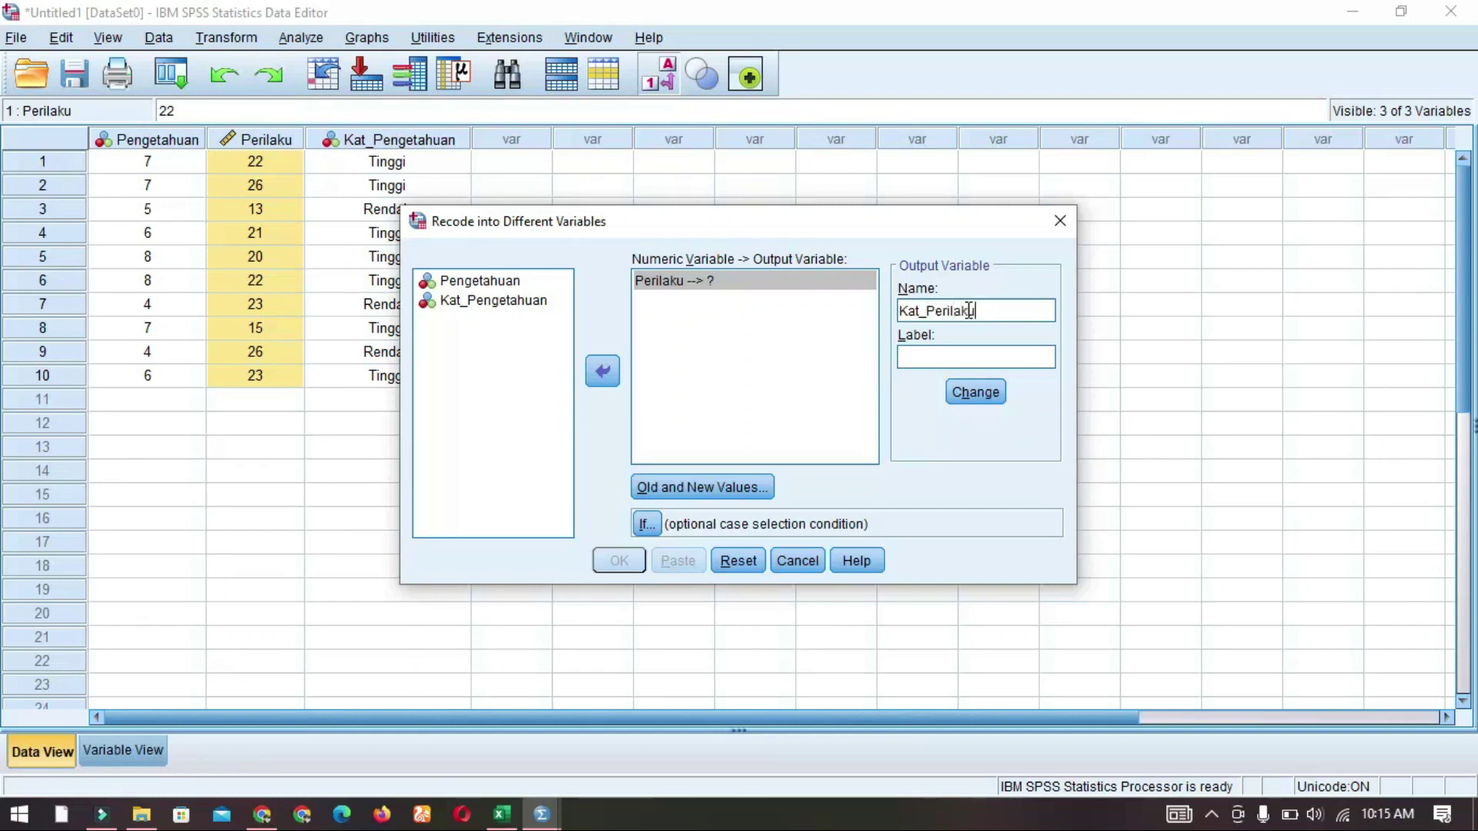
click(974, 391)
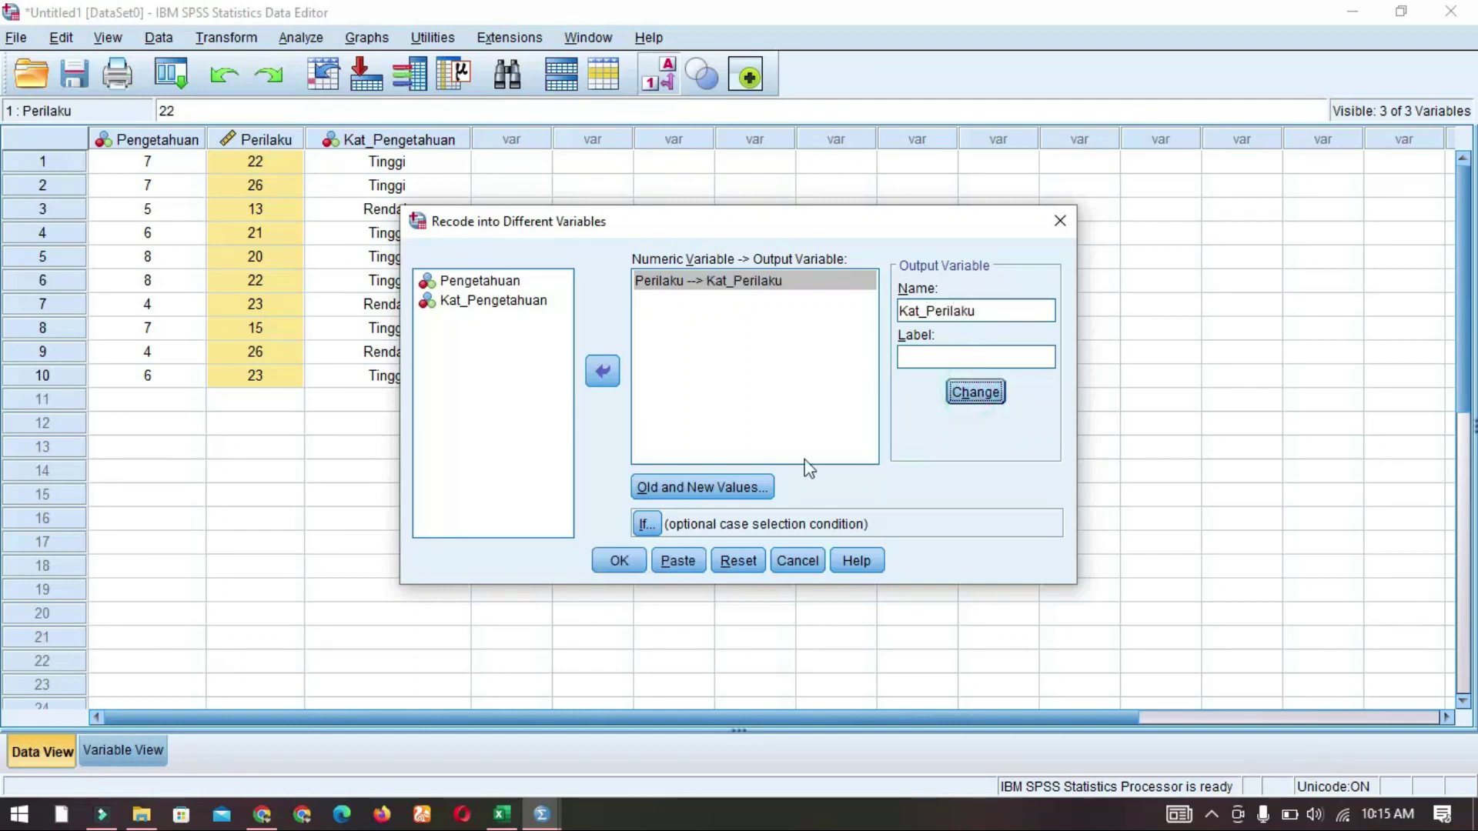
- Remove both existing Pengetahuan rules from the old and new values of the recode
click(728, 492)
click(1101, 408)
click(1062, 474)
click(1131, 389)
click(1060, 477)
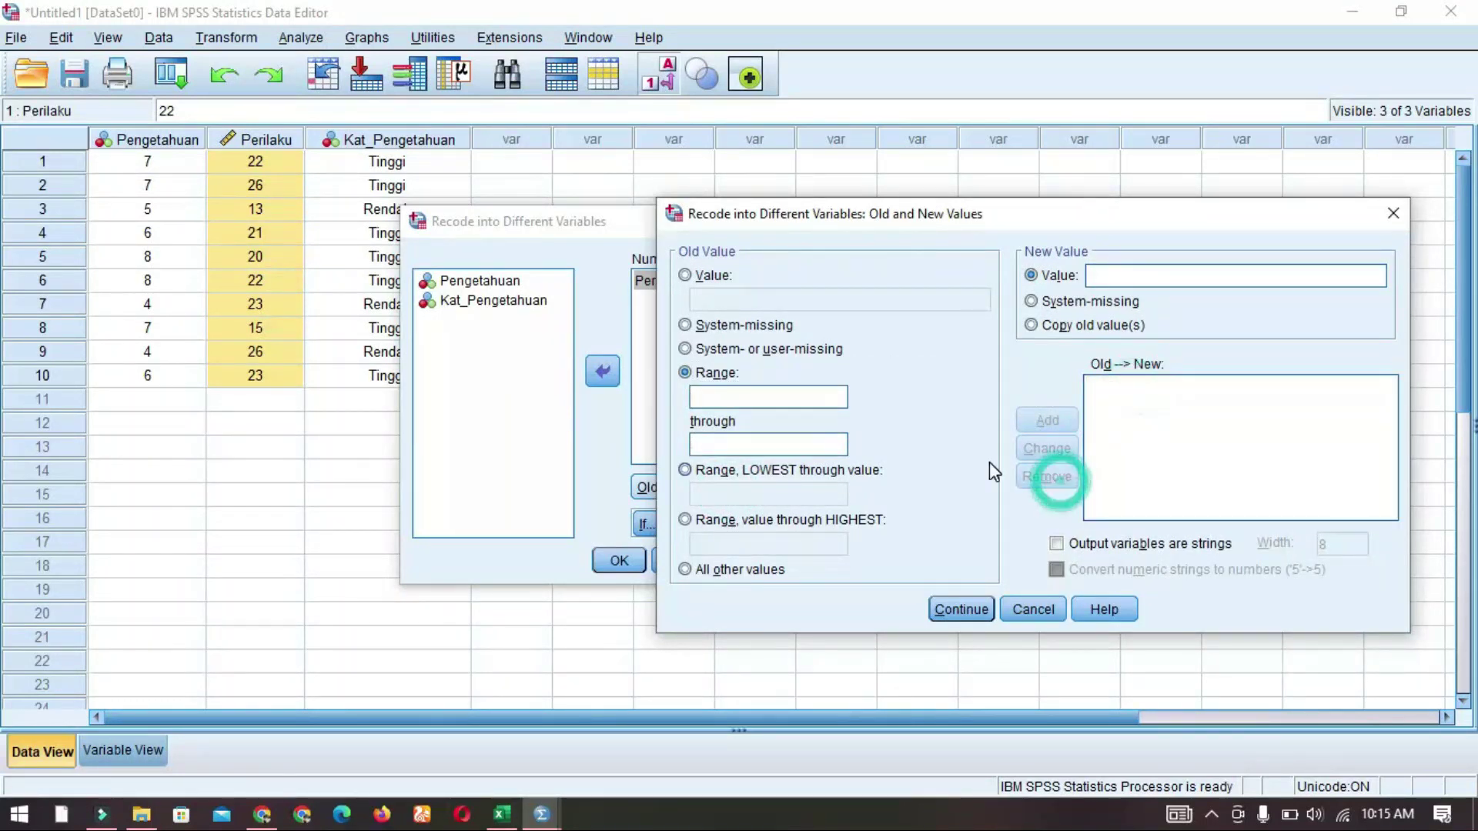
- Check the Kurang Baik range in Excel and add a recode rule turning values 1 through 15 into 1
click(792, 396)
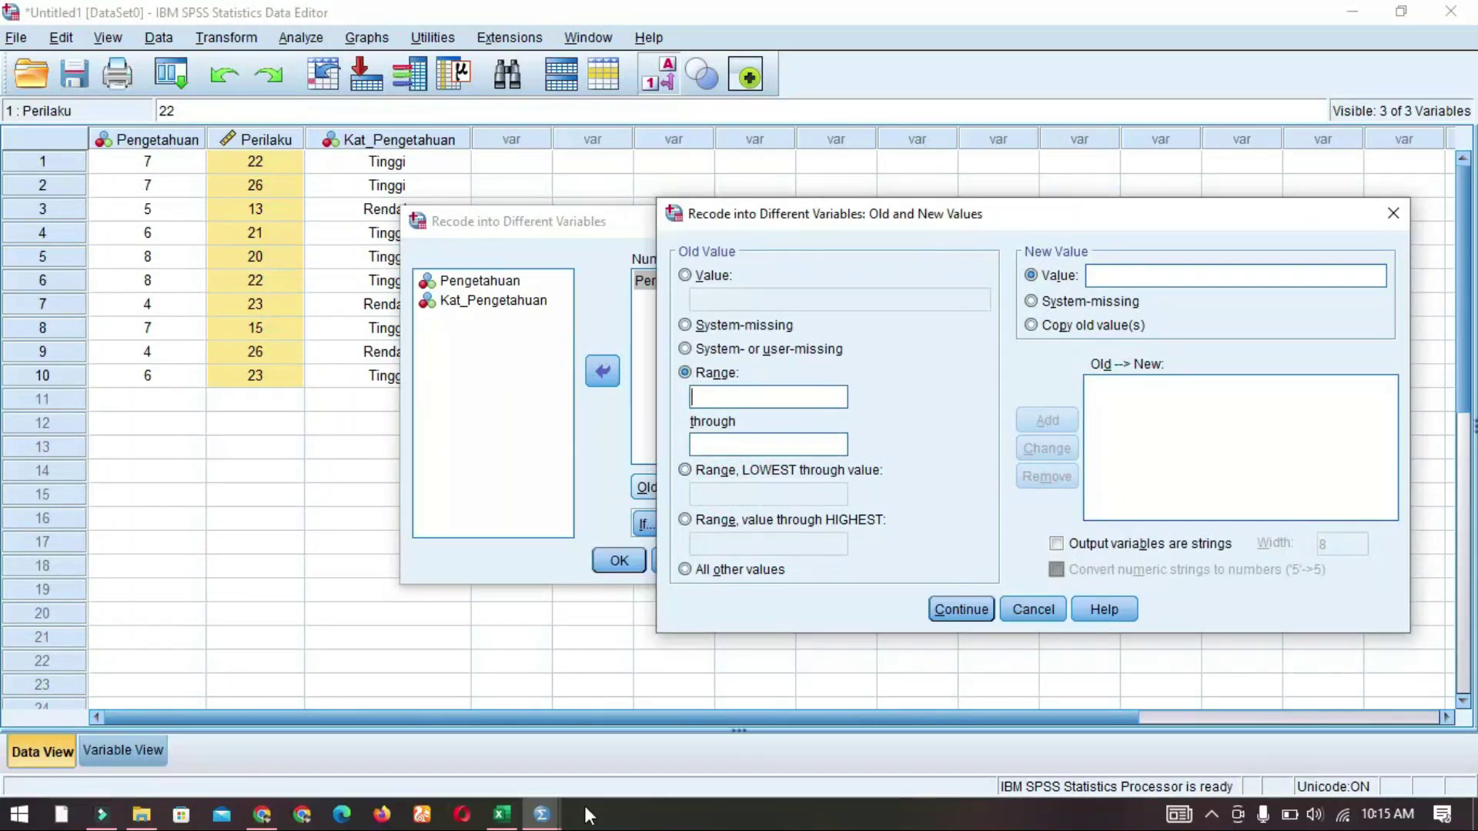
click(502, 814)
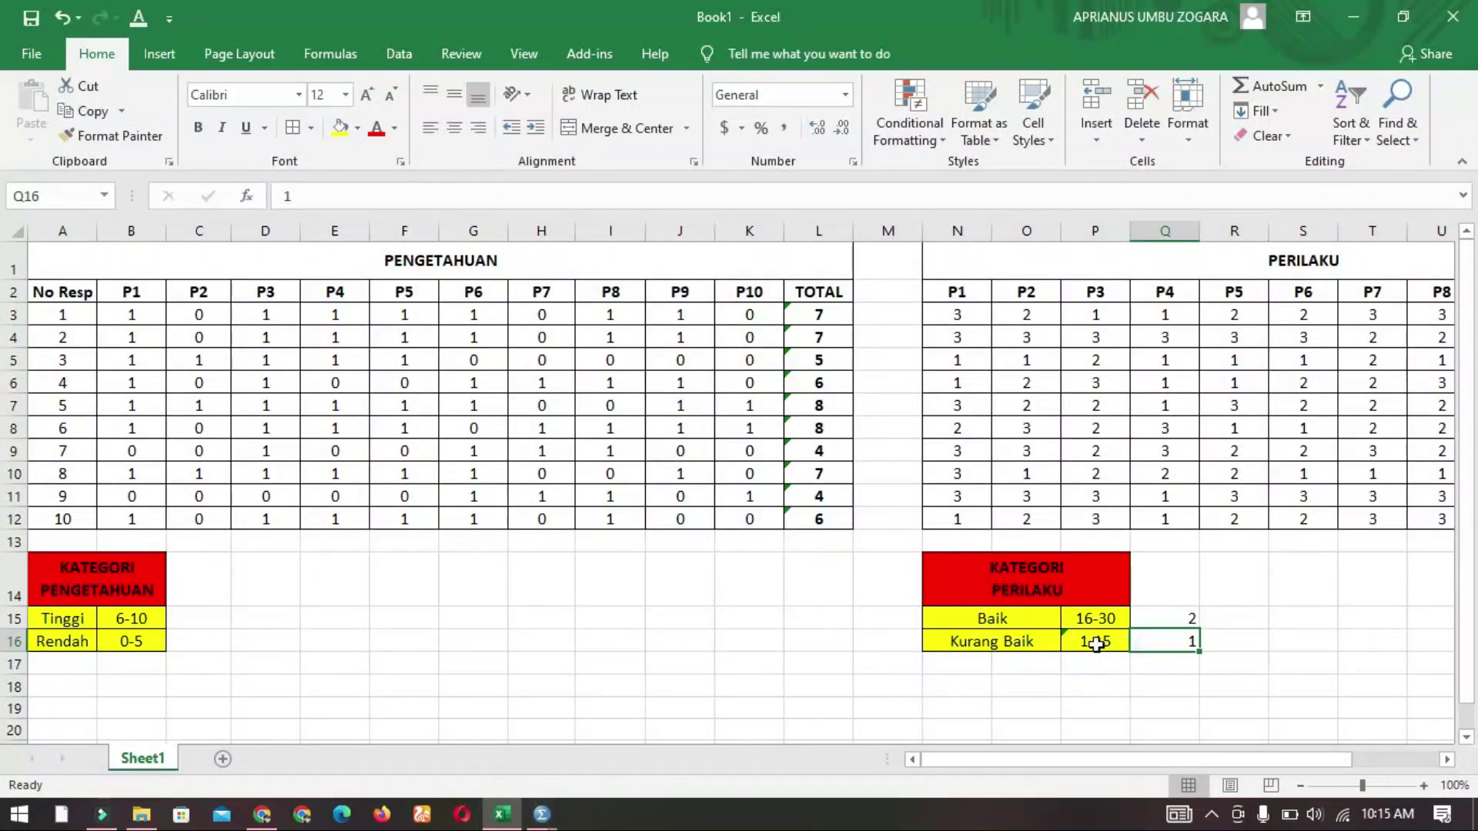
mouse_move(538, 814)
click(465, 768)
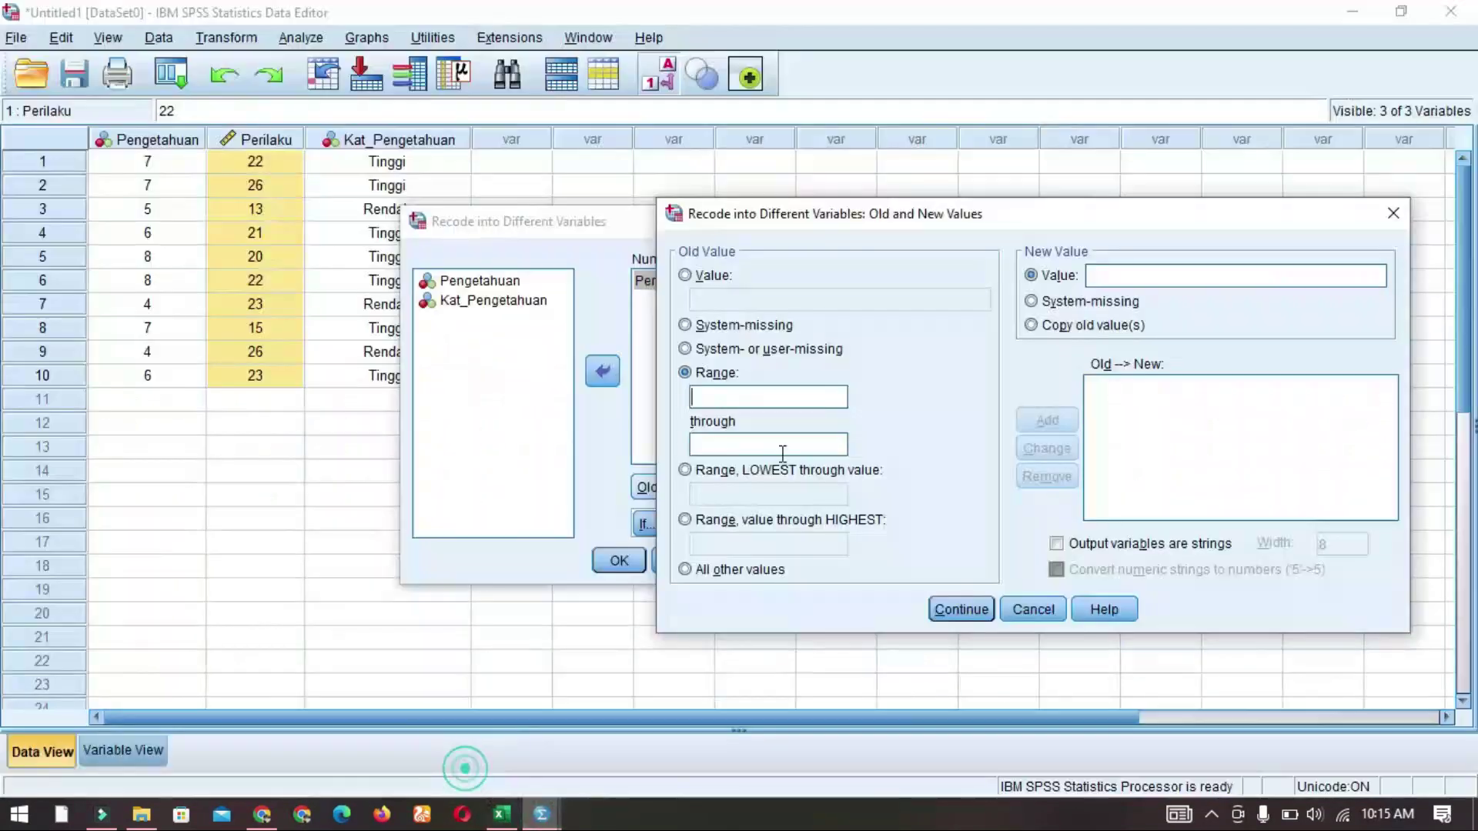
click(742, 440)
text(15)
click(1101, 275)
text(1)
click(1070, 424)
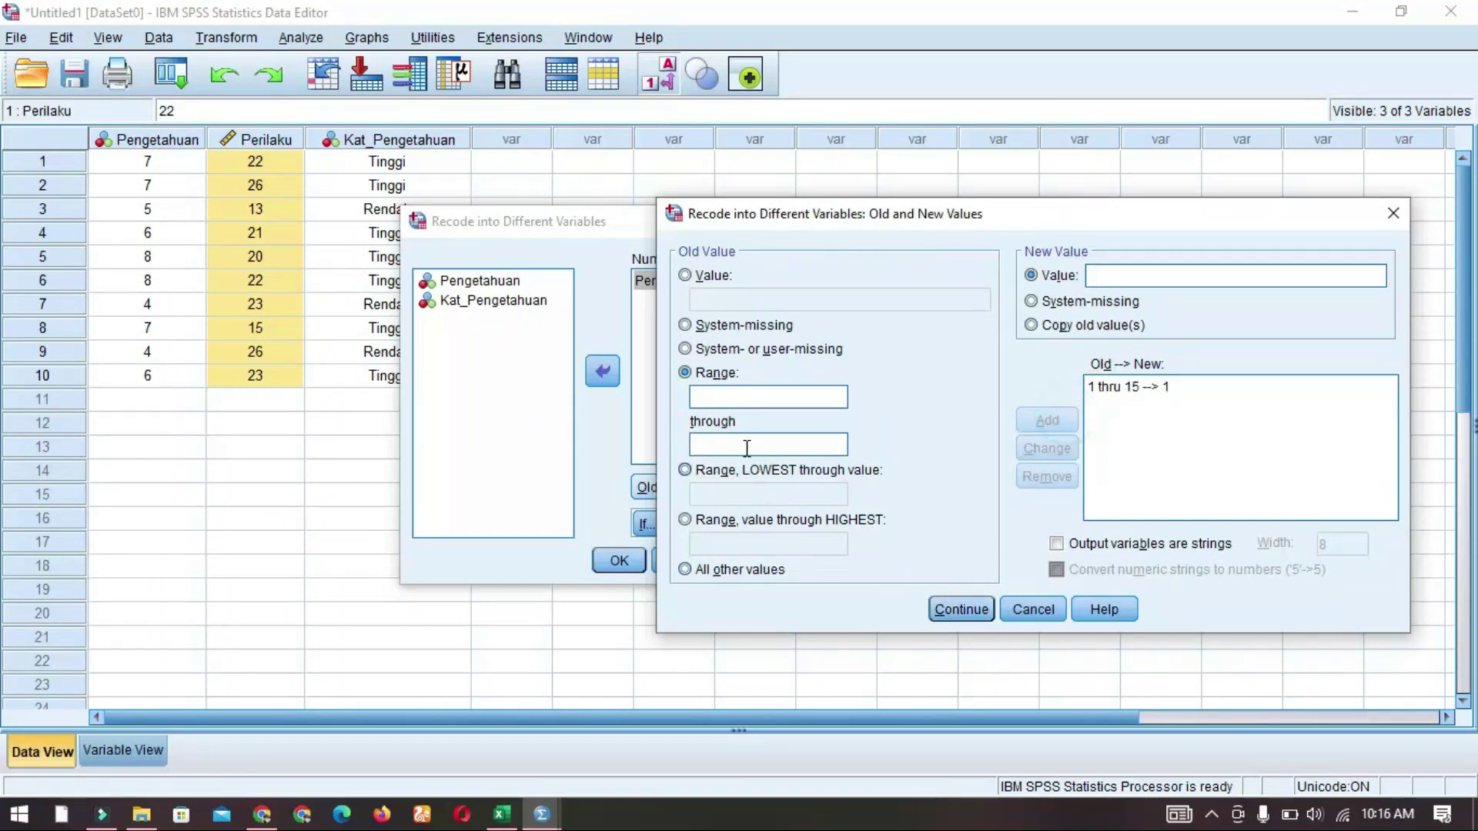
- Add a second recode rule turning values 16 through 30 into 2
click(754, 398)
text(16)
click(785, 445)
text(30)
click(1122, 285)
text(2)
click(1058, 421)
- Review the two recode rules, accept them and run the recode of Perilaku into Kat_Perilaku
click(1165, 385)
click(1170, 408)
click(940, 611)
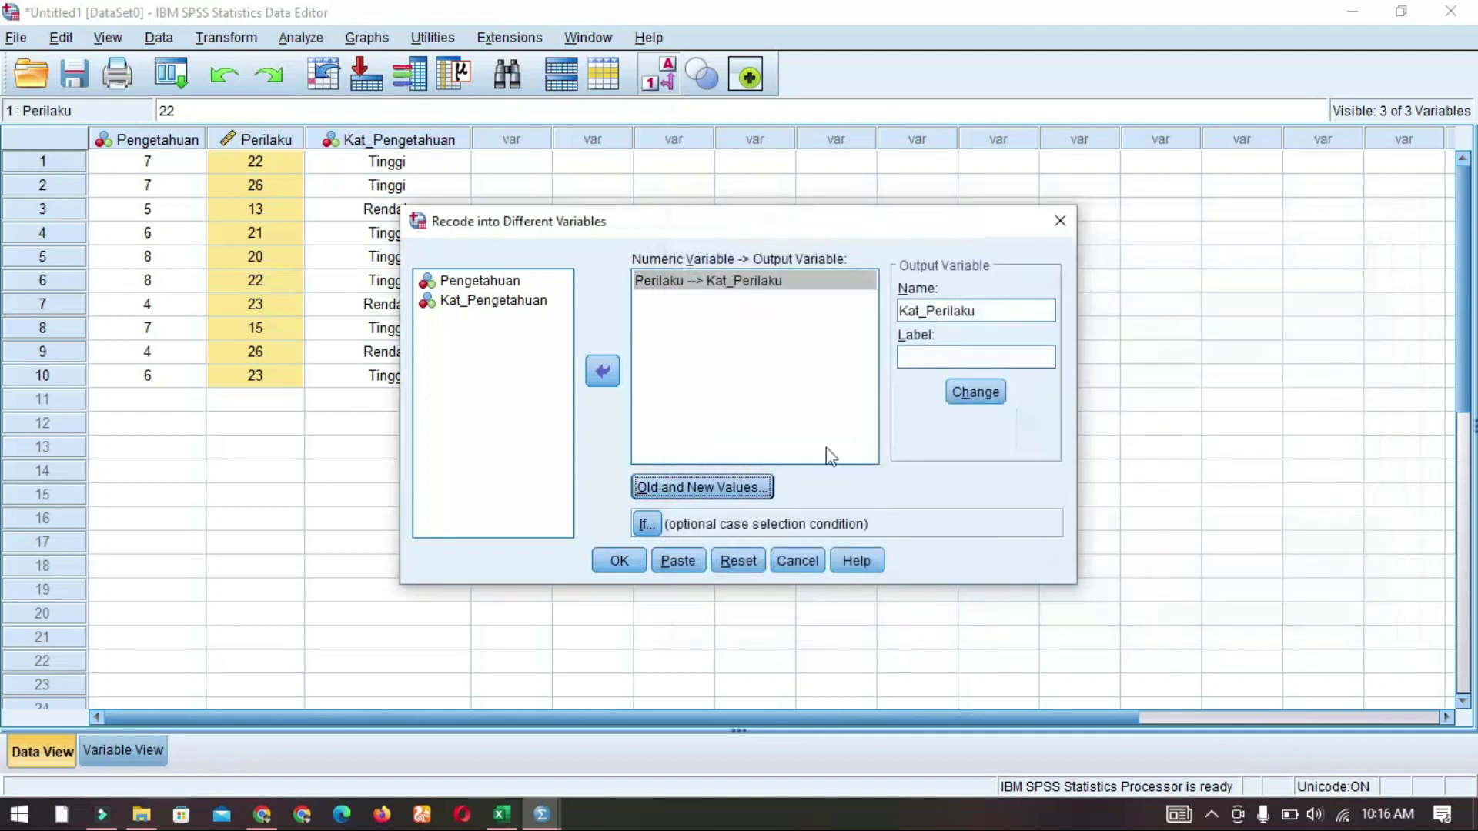
click(639, 556)
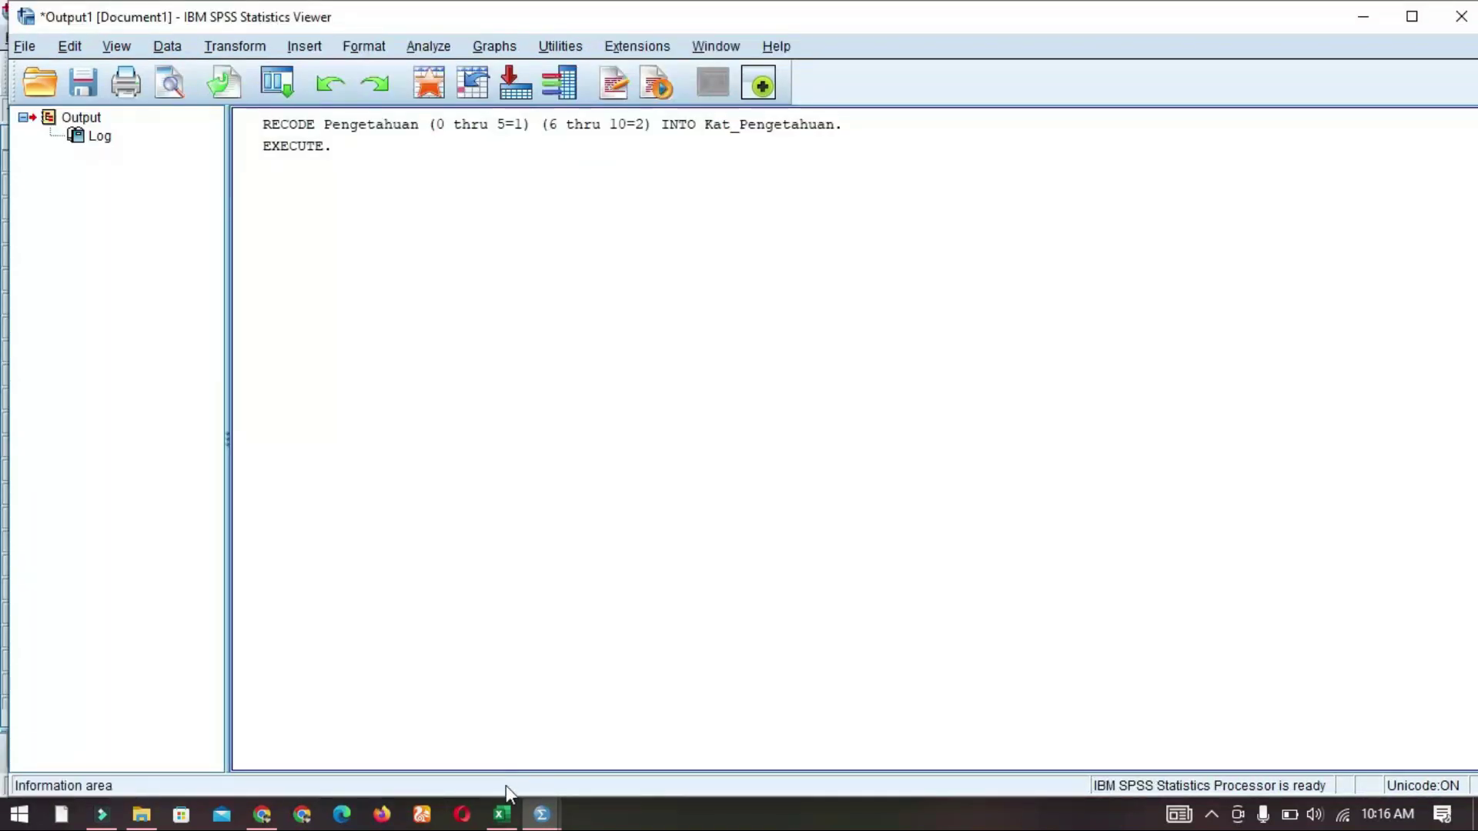
- Return to the dataset, set the decimals of Kat_Perilaku to 0 and check its recoded values
mouse_move(547, 815)
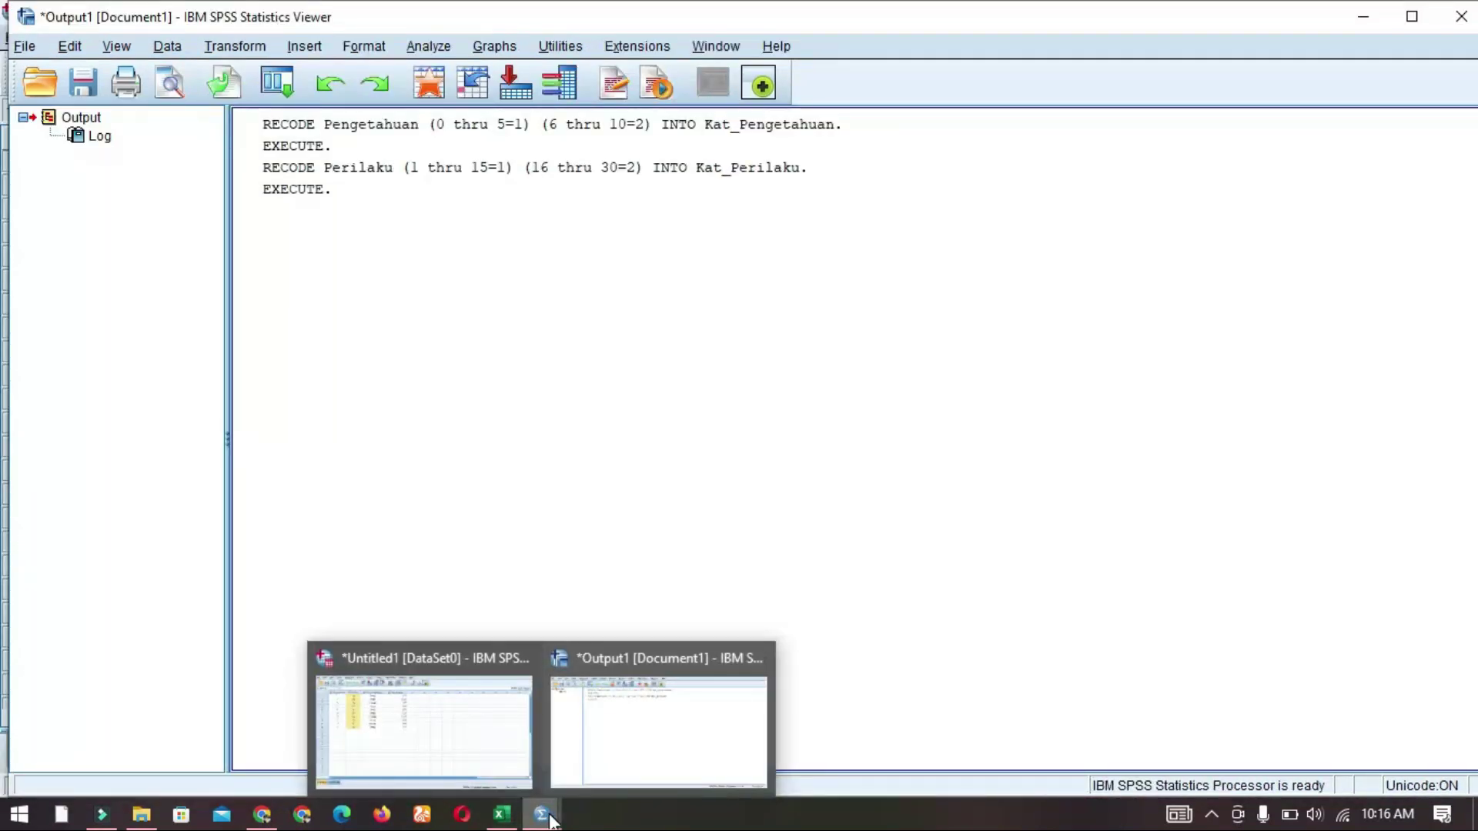
click(458, 732)
click(506, 209)
click(127, 750)
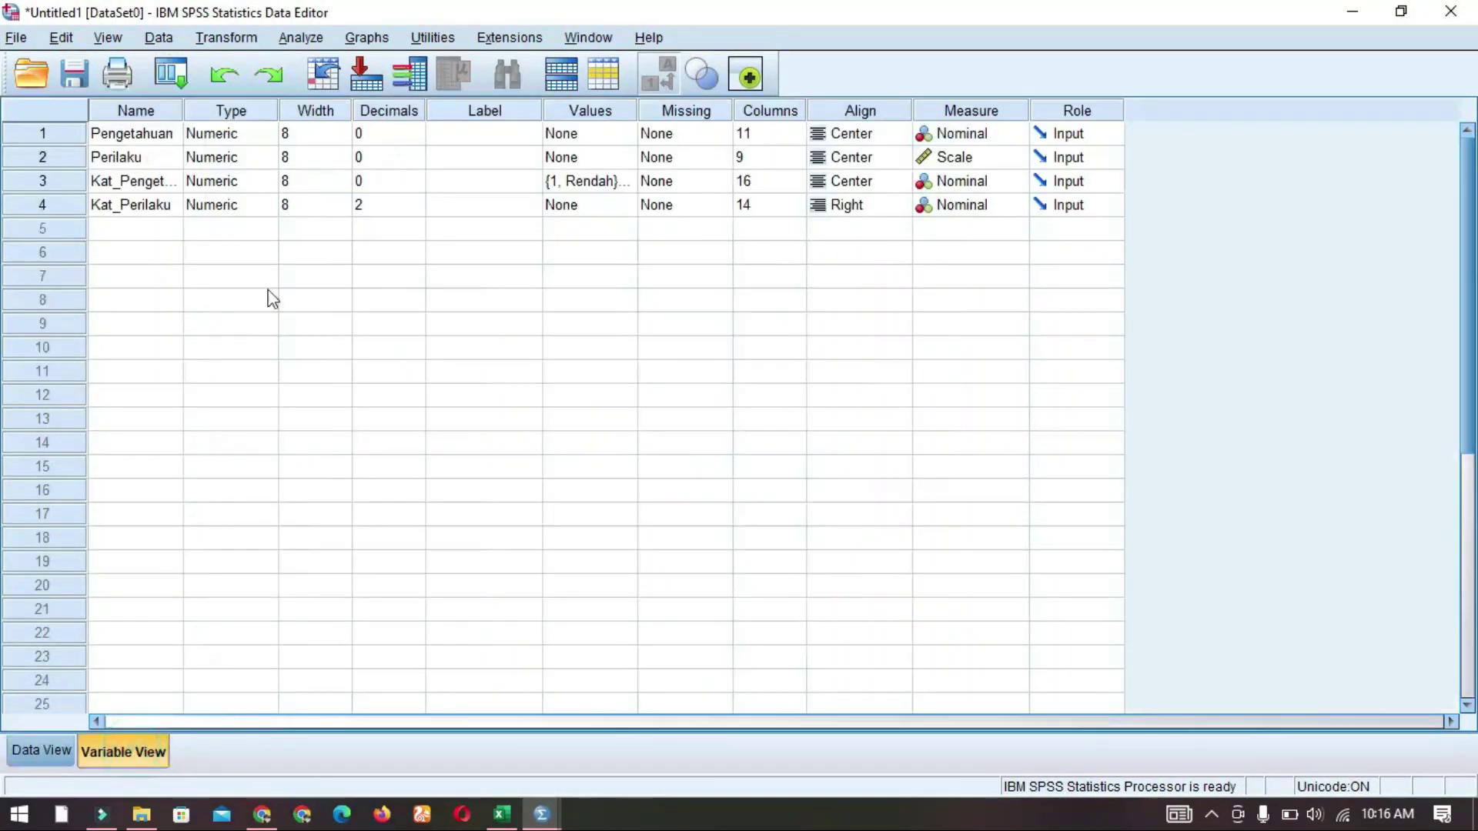
click(414, 211)
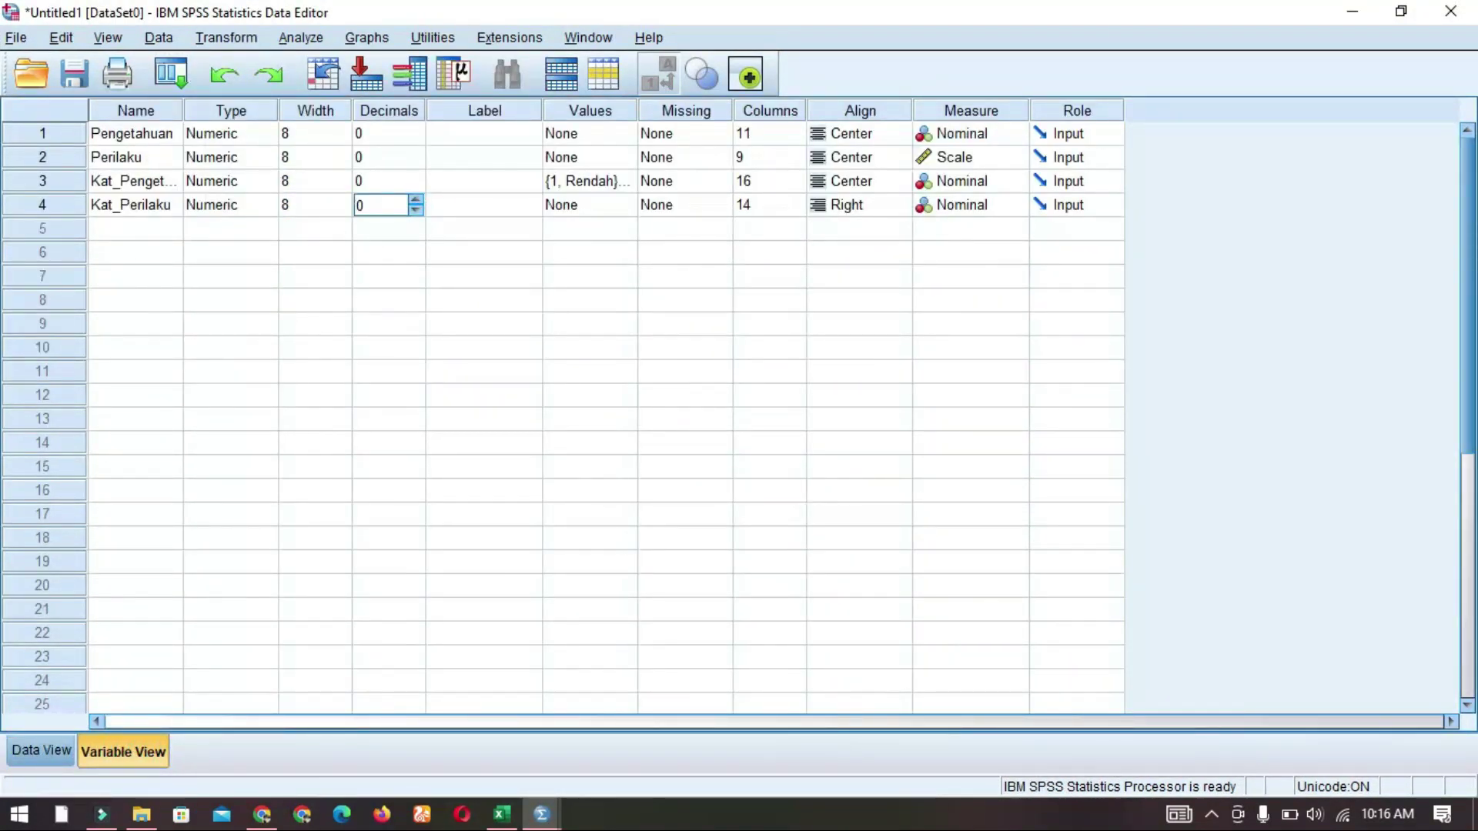
click(41, 749)
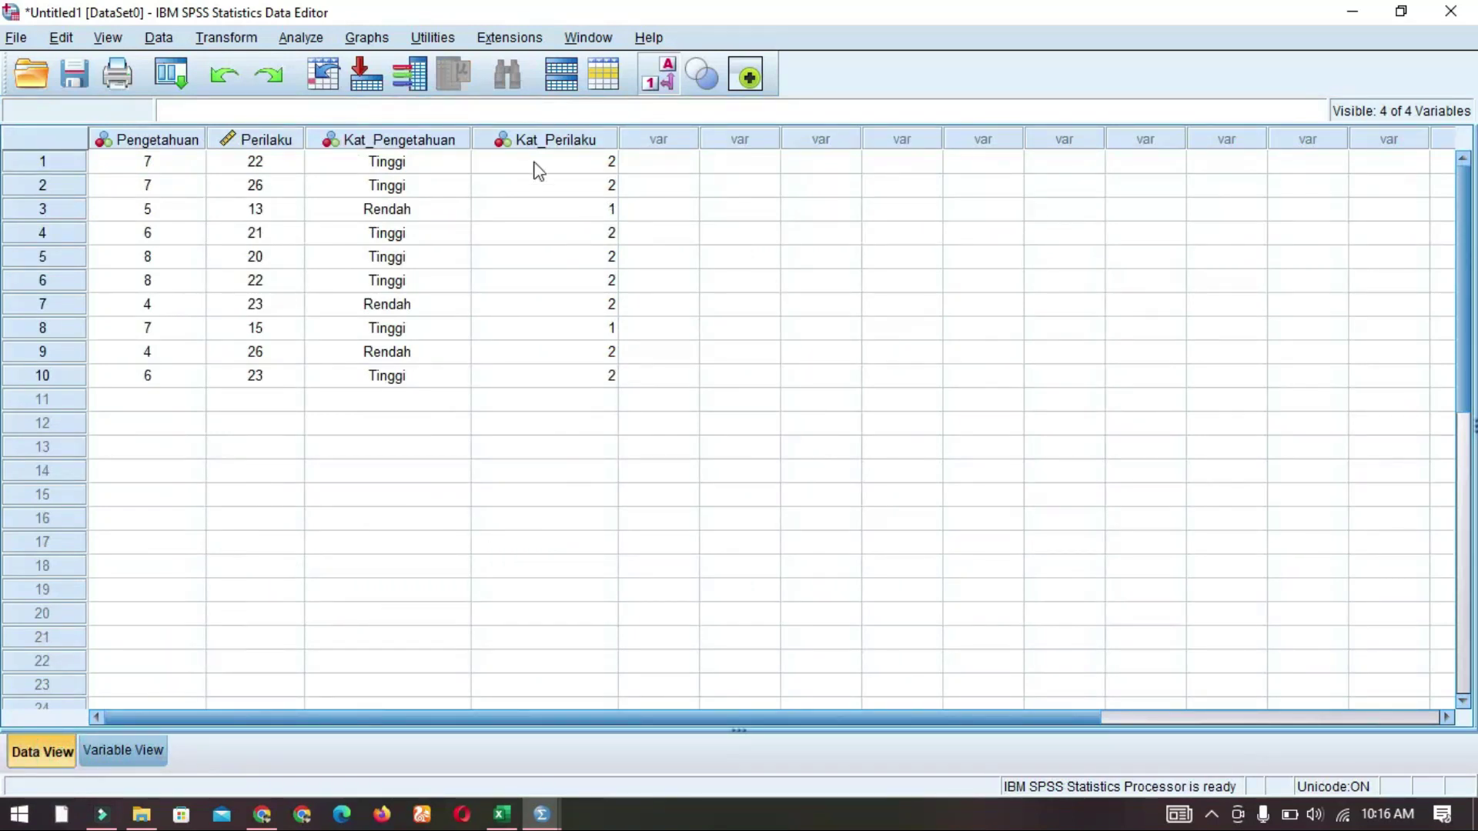
- Define value labels for Kat_Perilaku: 1 as Kurang Baik and 2 as Baik
click(131, 747)
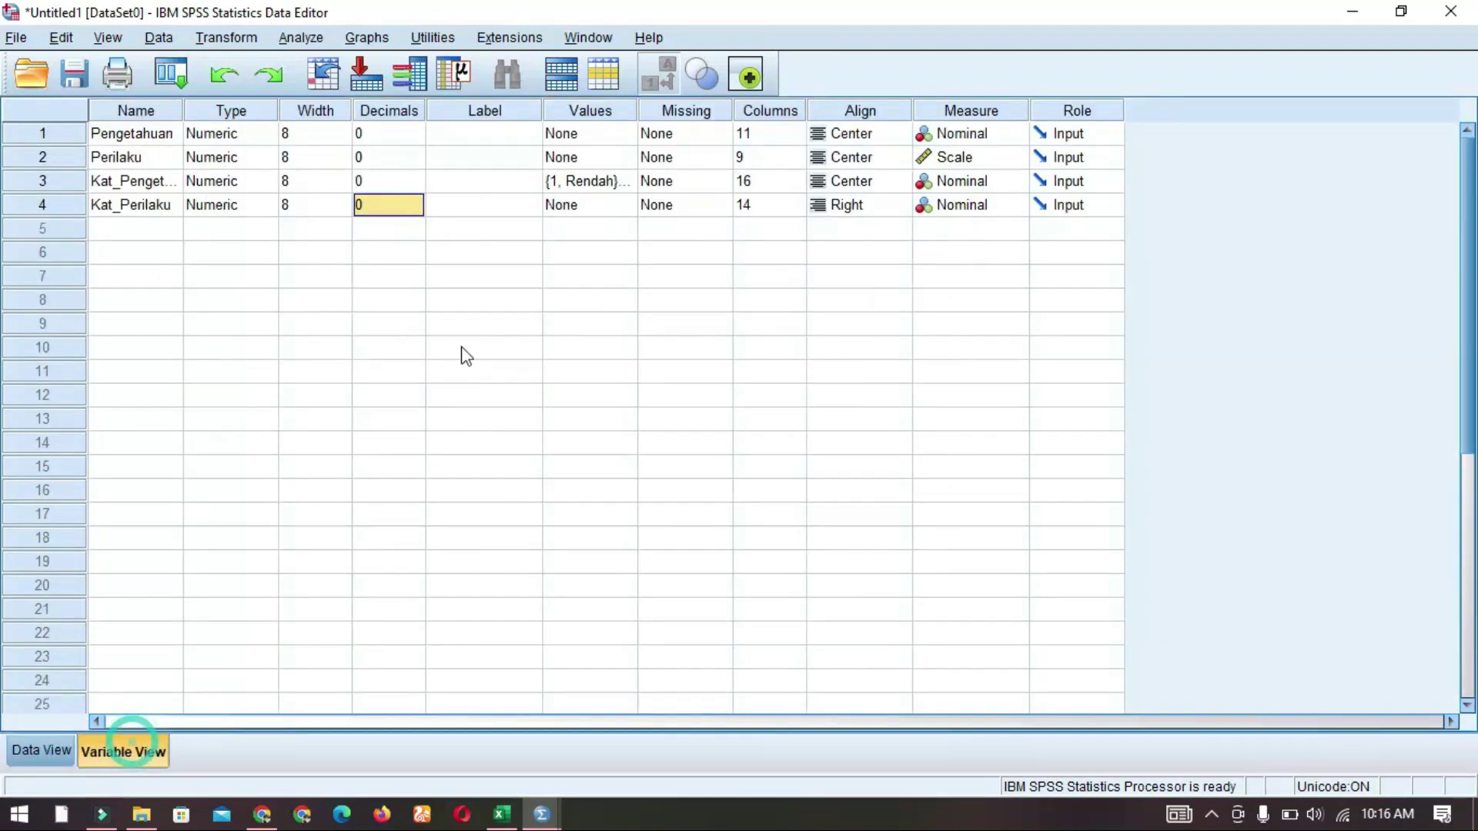
click(624, 213)
click(614, 320)
text(1)
click(627, 354)
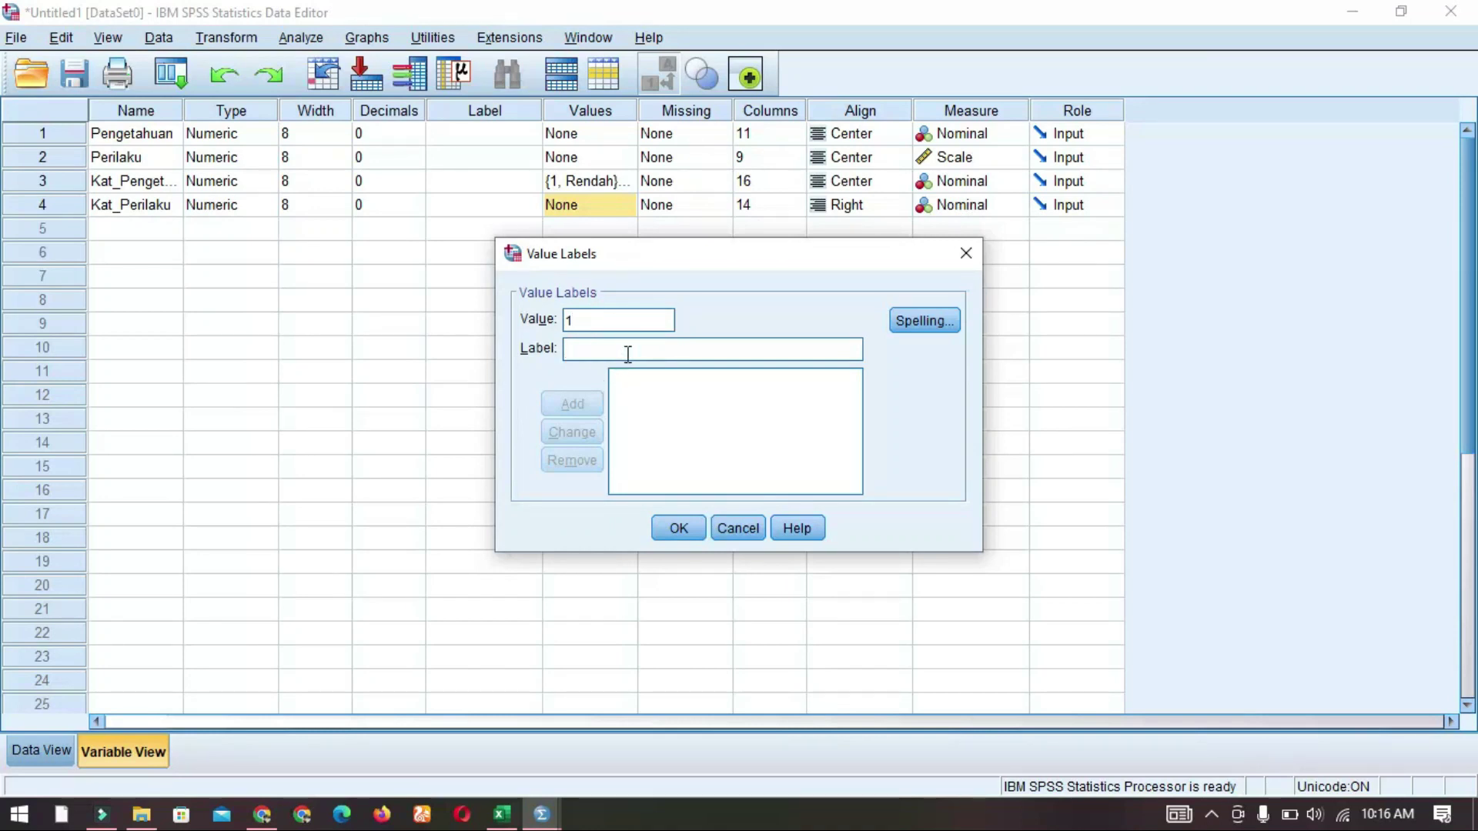
text(Kura)
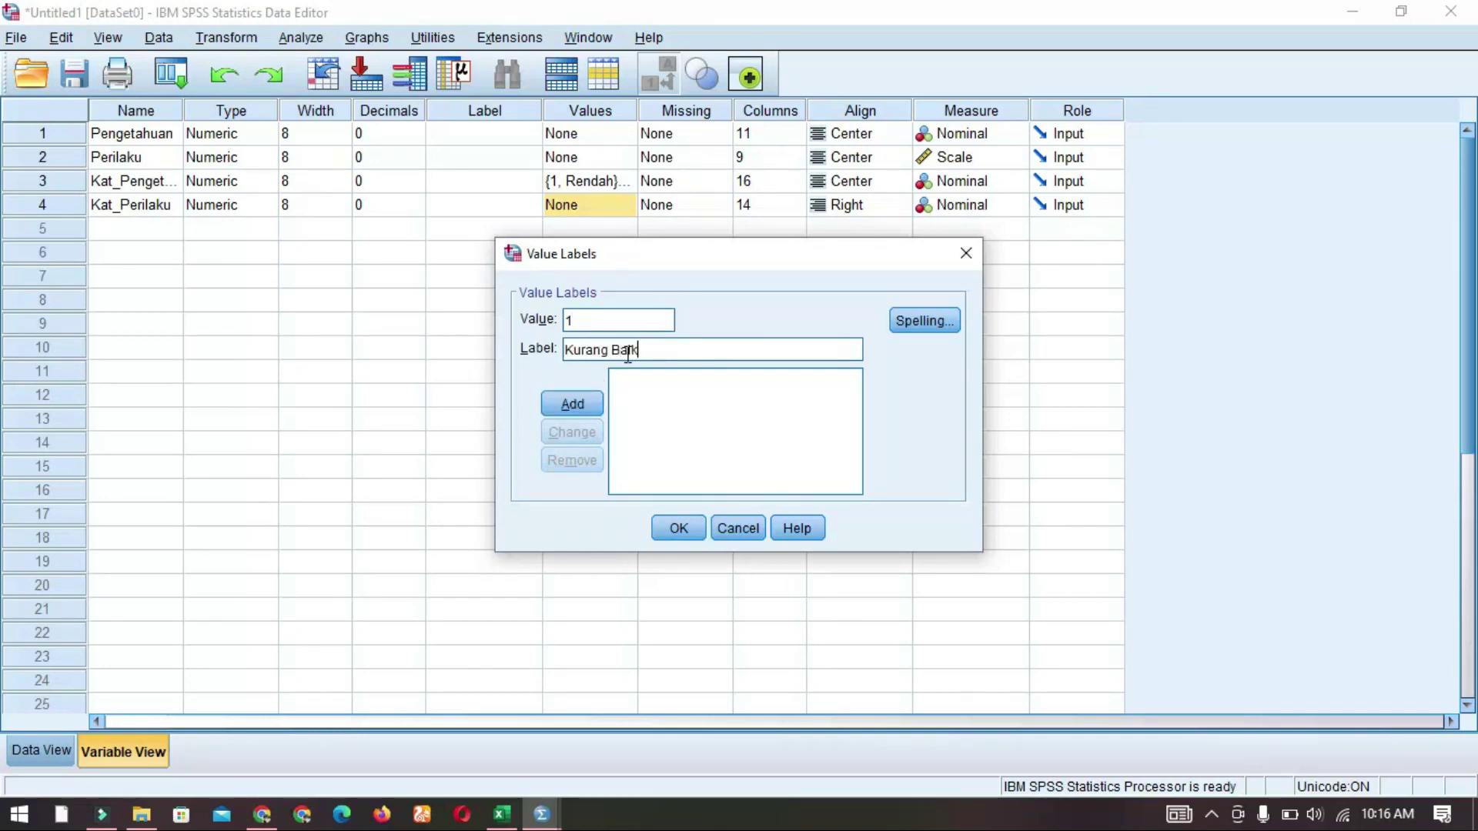
key(Return)
click(628, 351)
text(B)
key(Return)
click(678, 528)
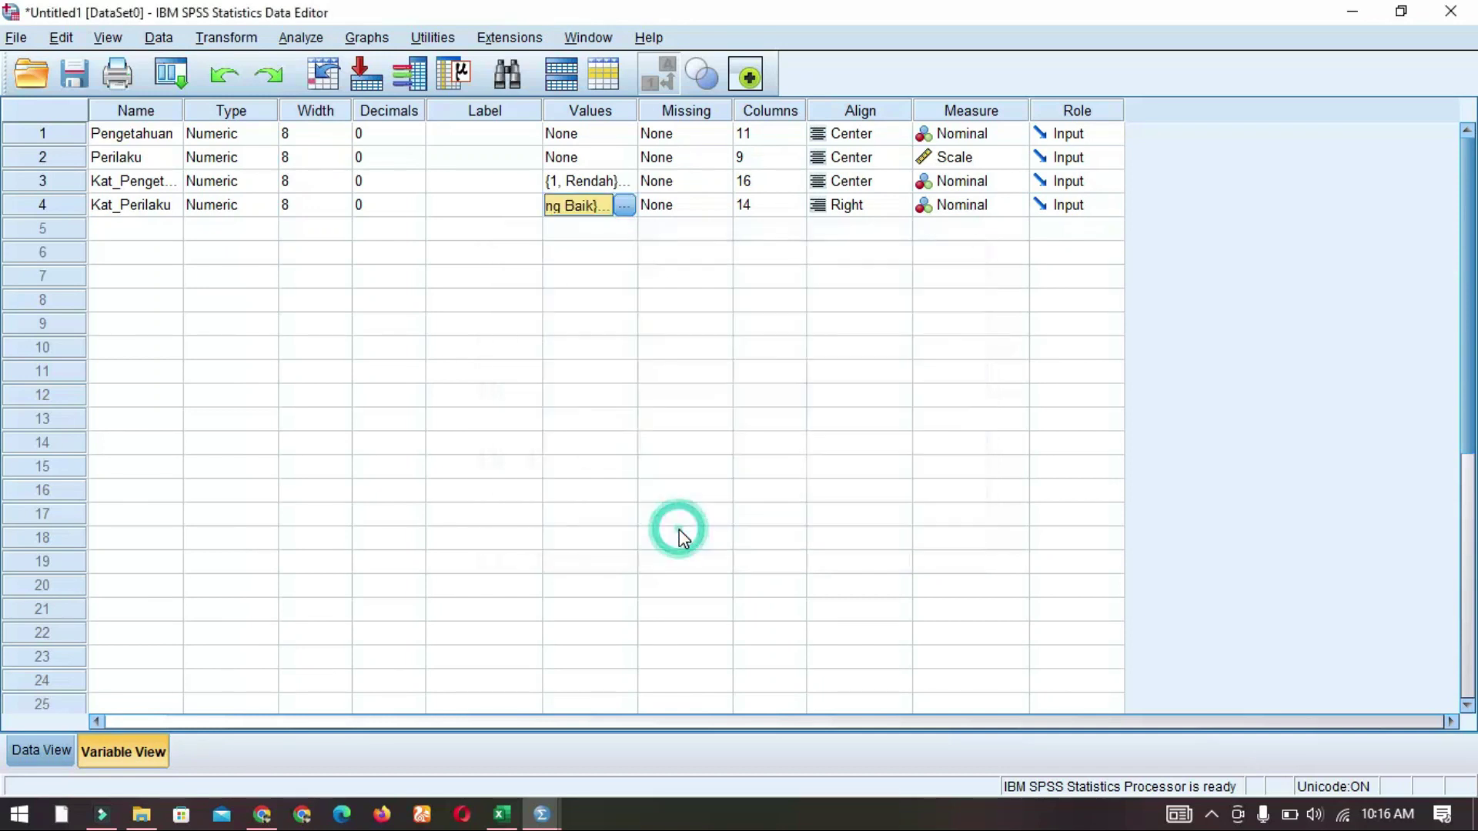
- Set the alignment of Kat_Perilaku to Center and check its labelled values in the dataset
click(42, 752)
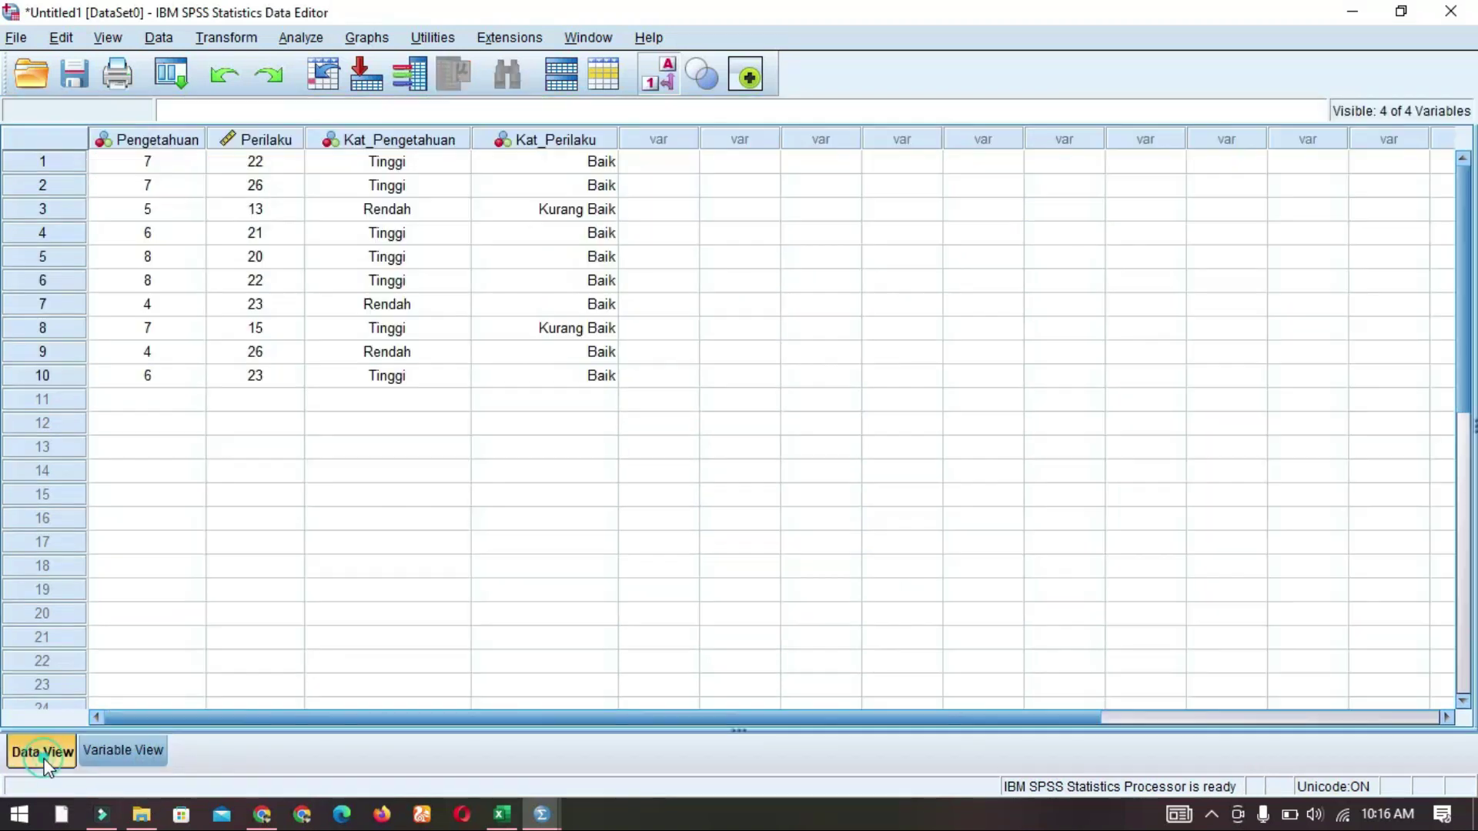
click(109, 751)
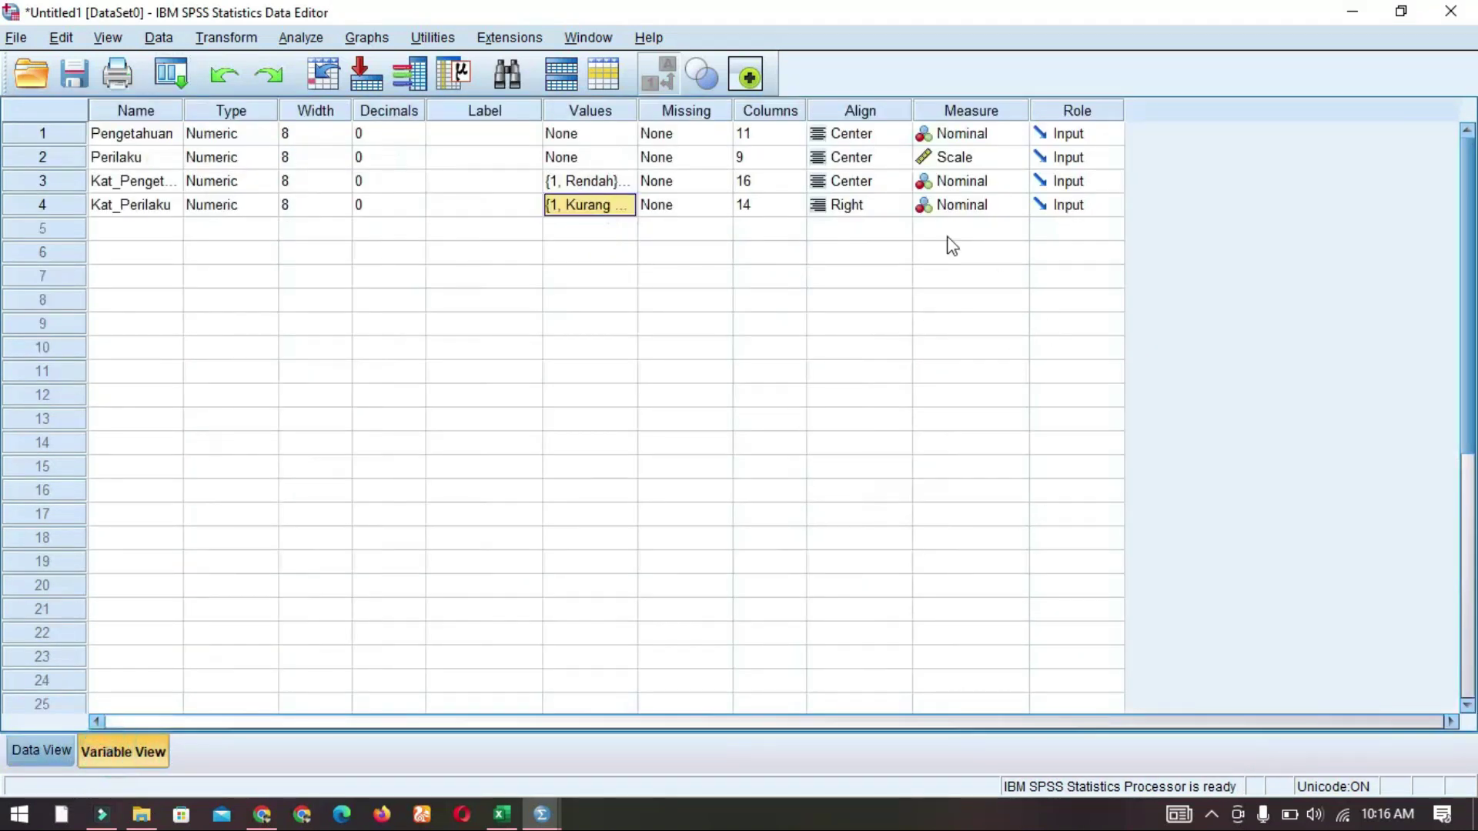
click(895, 205)
click(891, 270)
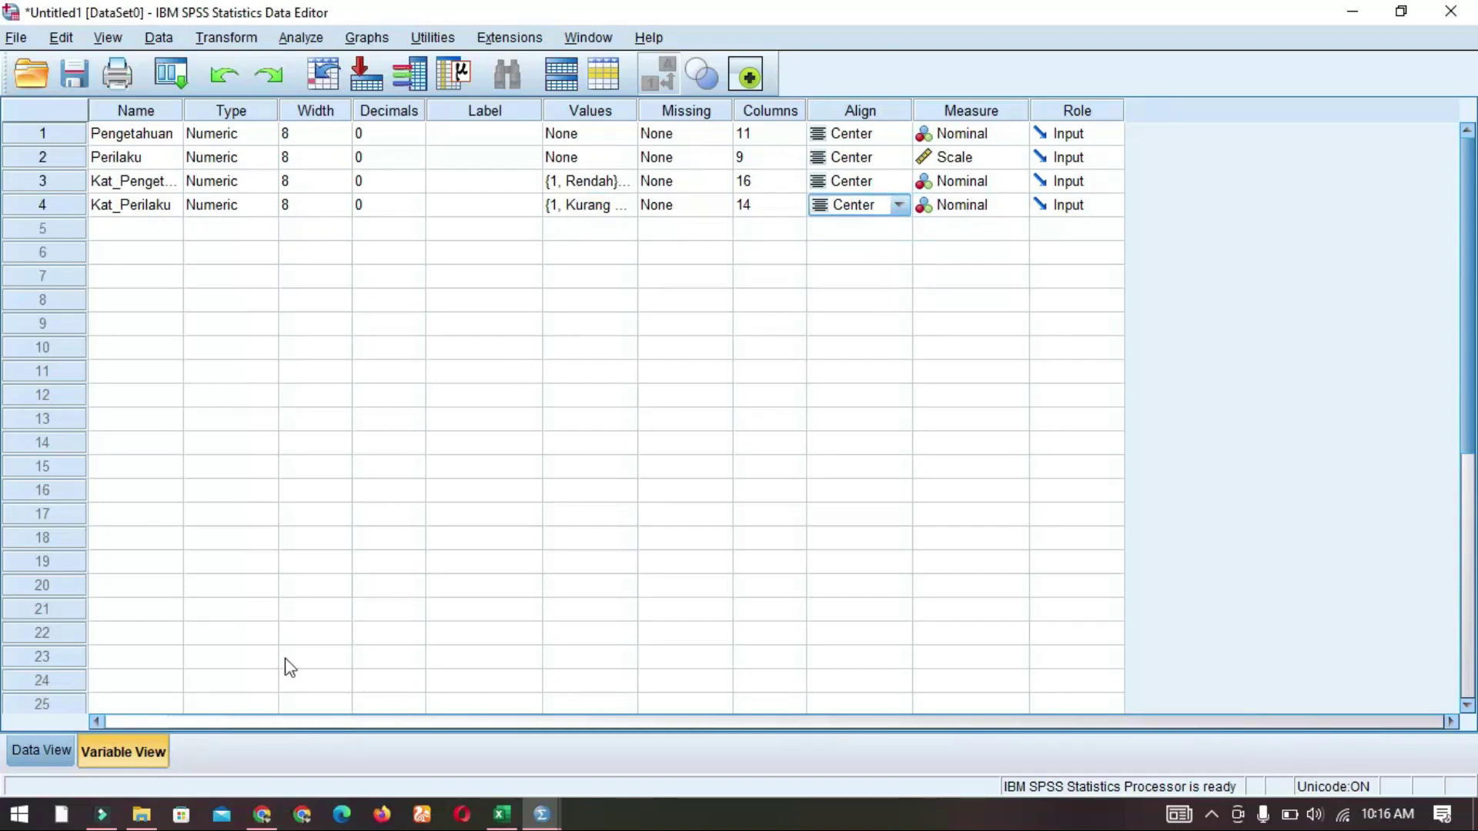
click(60, 748)
click(475, 329)
click(579, 258)
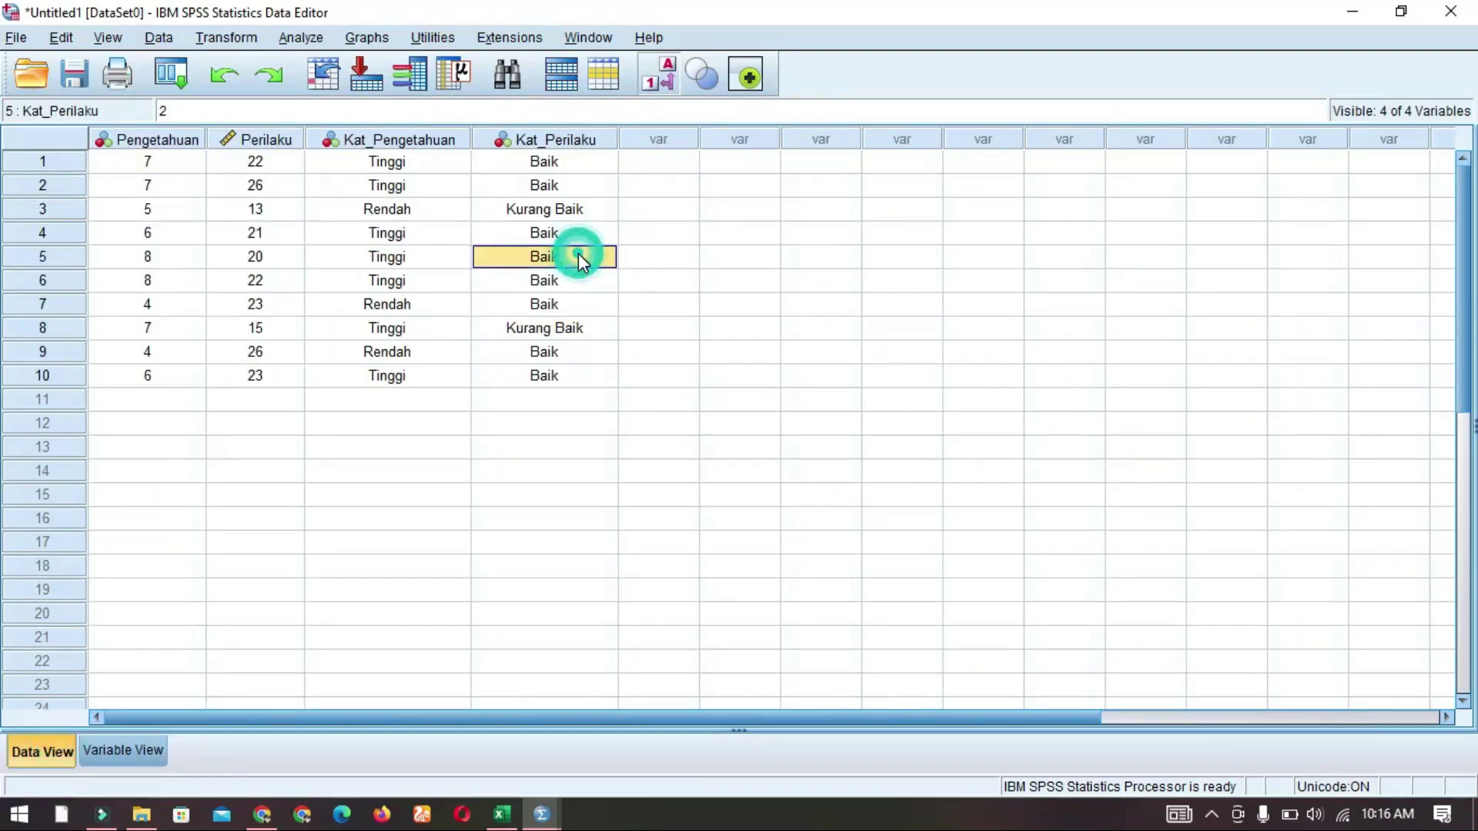
- Turn off the value labels to view the numeric codes in the dataset and turn the labels back on
click(107, 37)
click(156, 201)
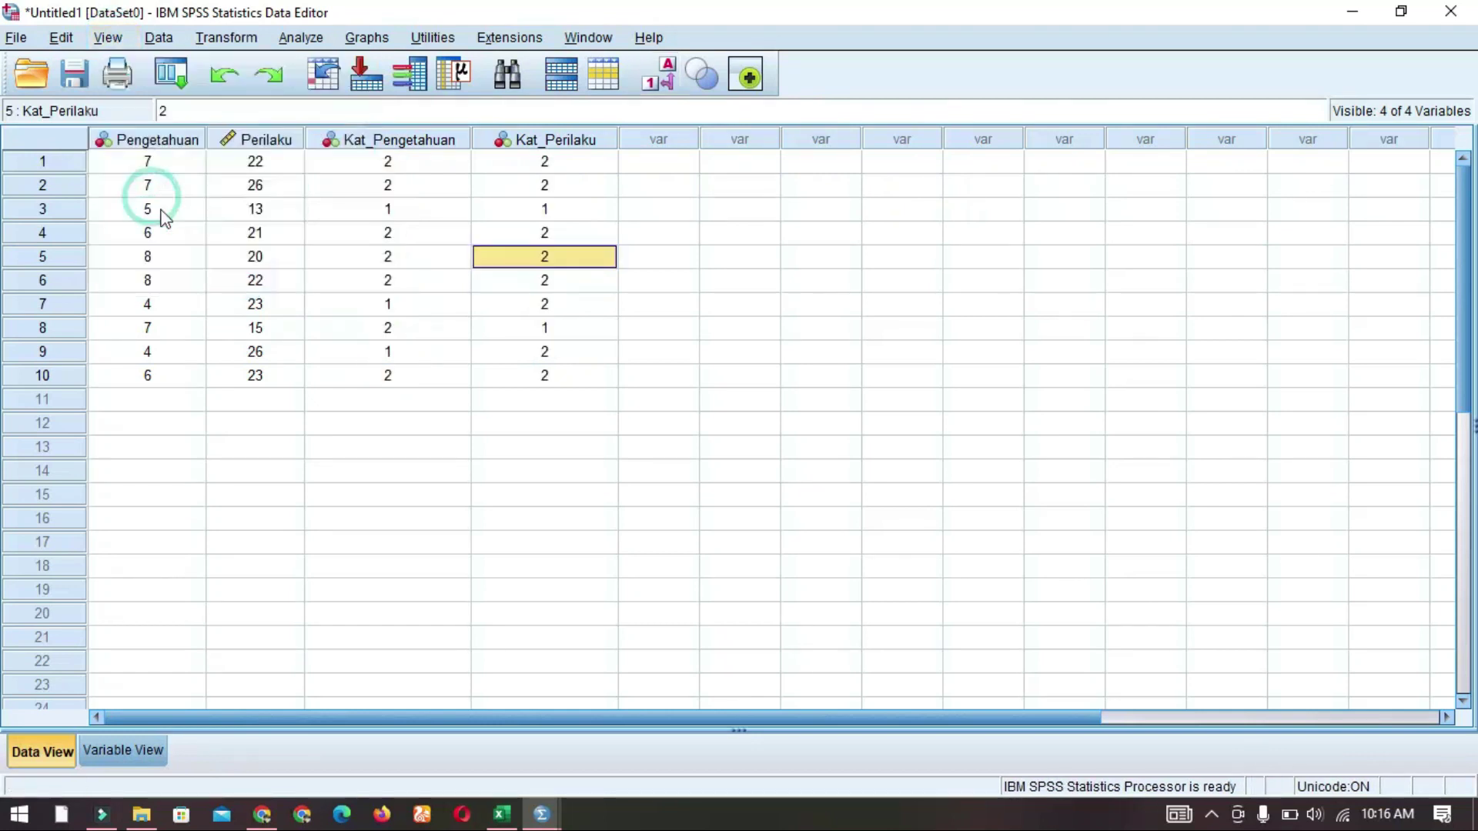
click(86, 744)
click(62, 752)
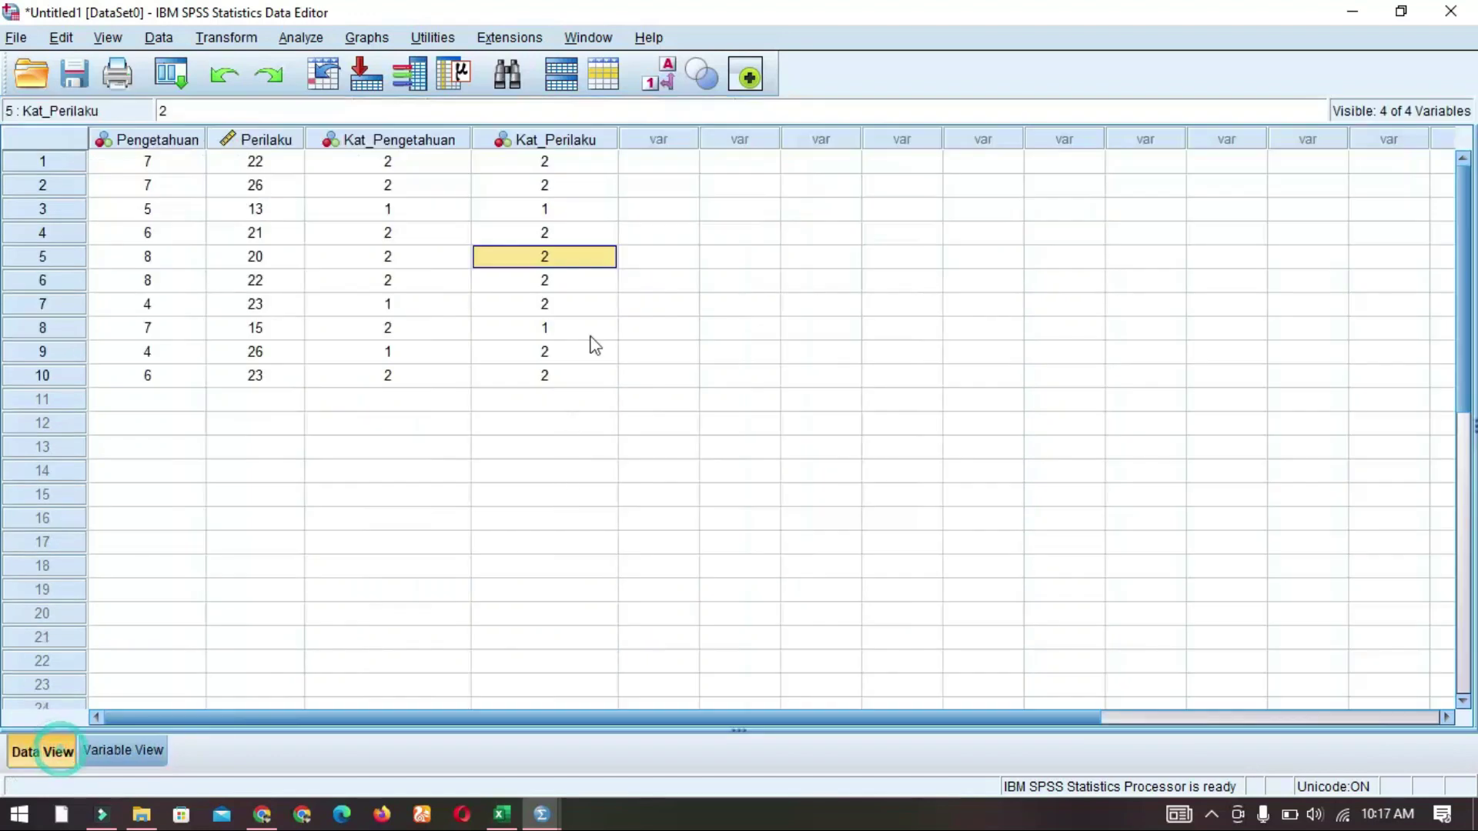
click(121, 37)
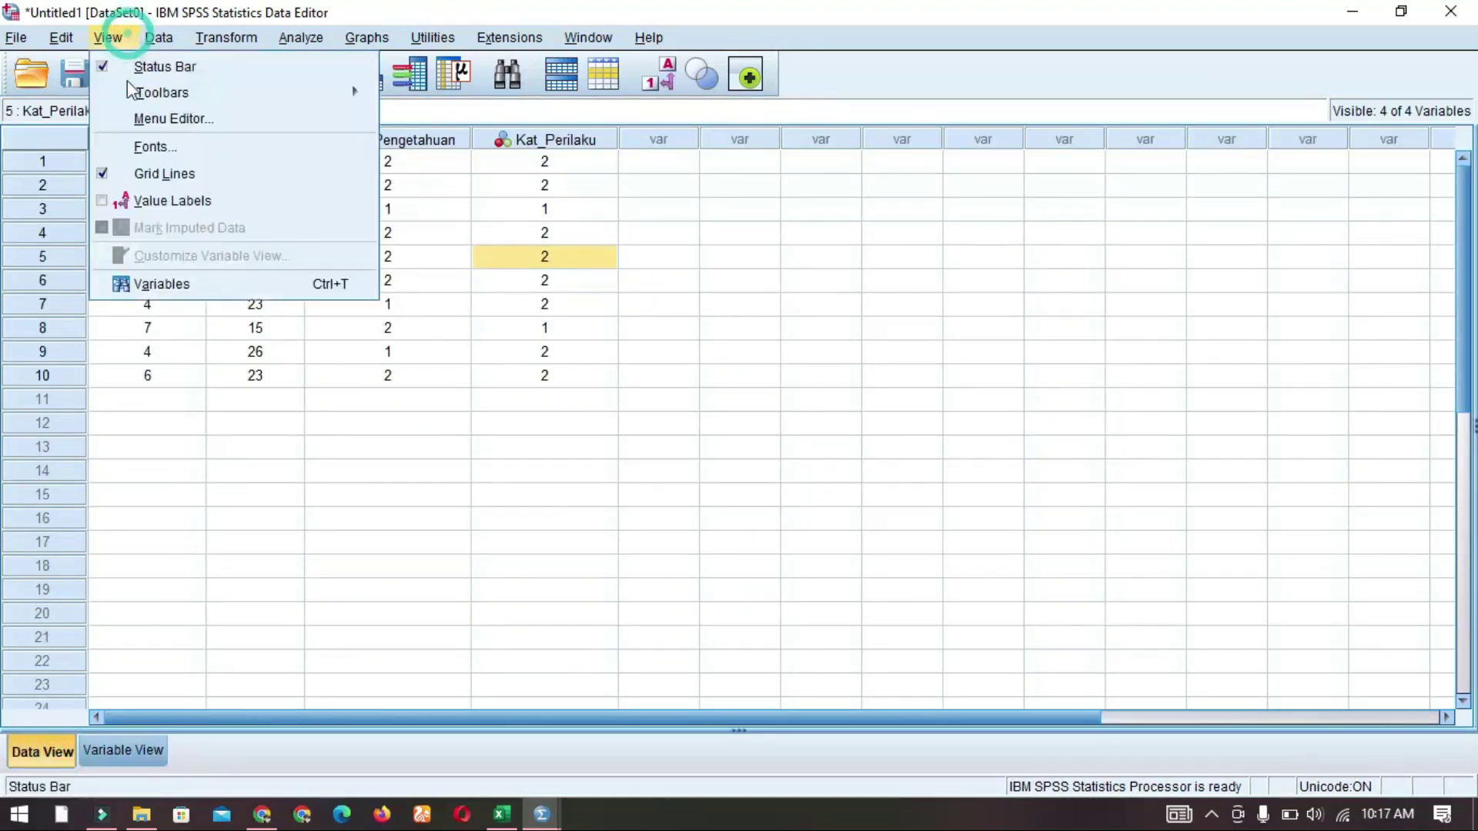
click(147, 202)
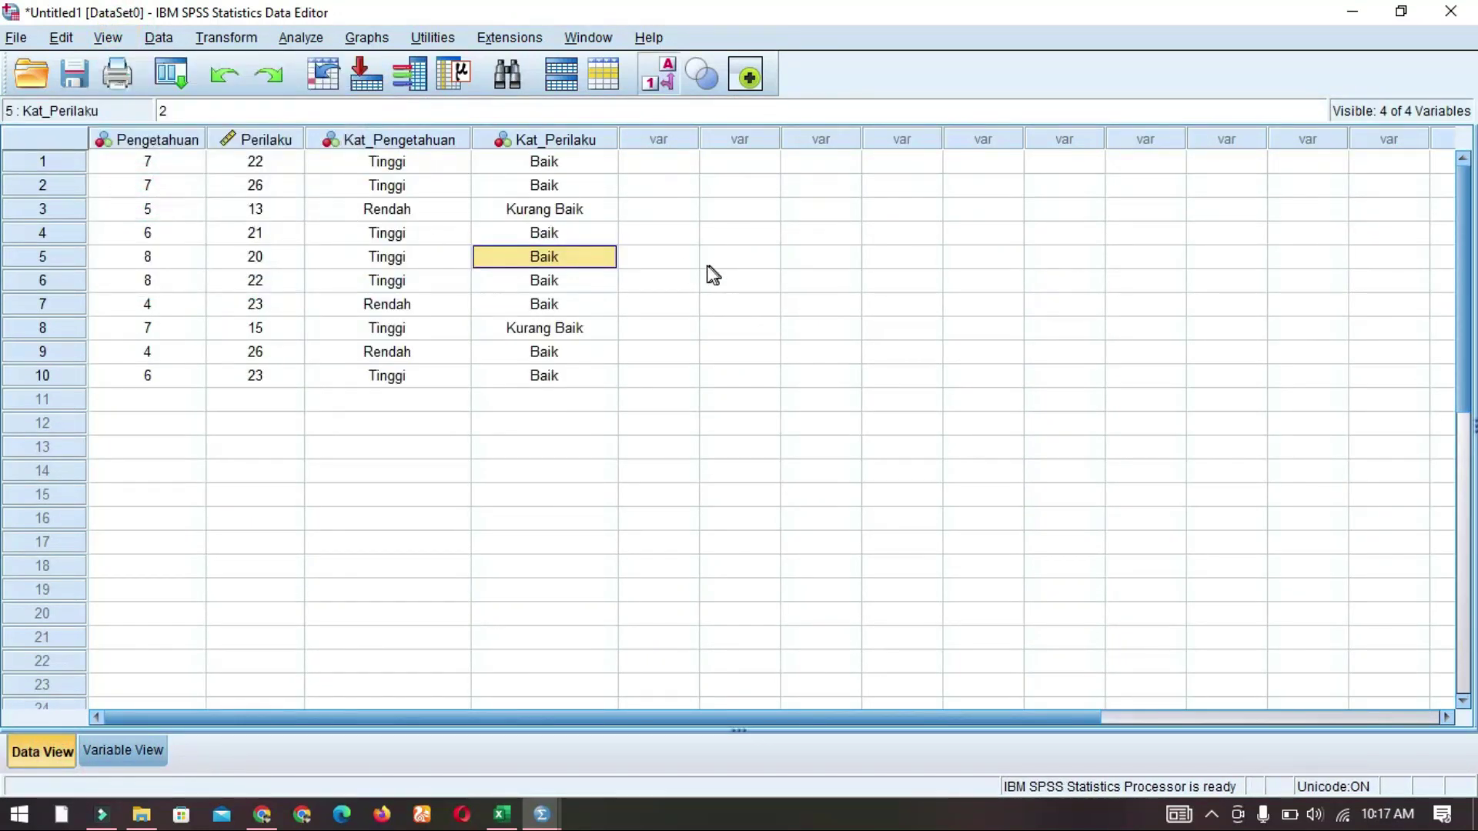
- Compare the Kat_Perilaku category labels with the Perilaku scores in the same rows
click(554, 323)
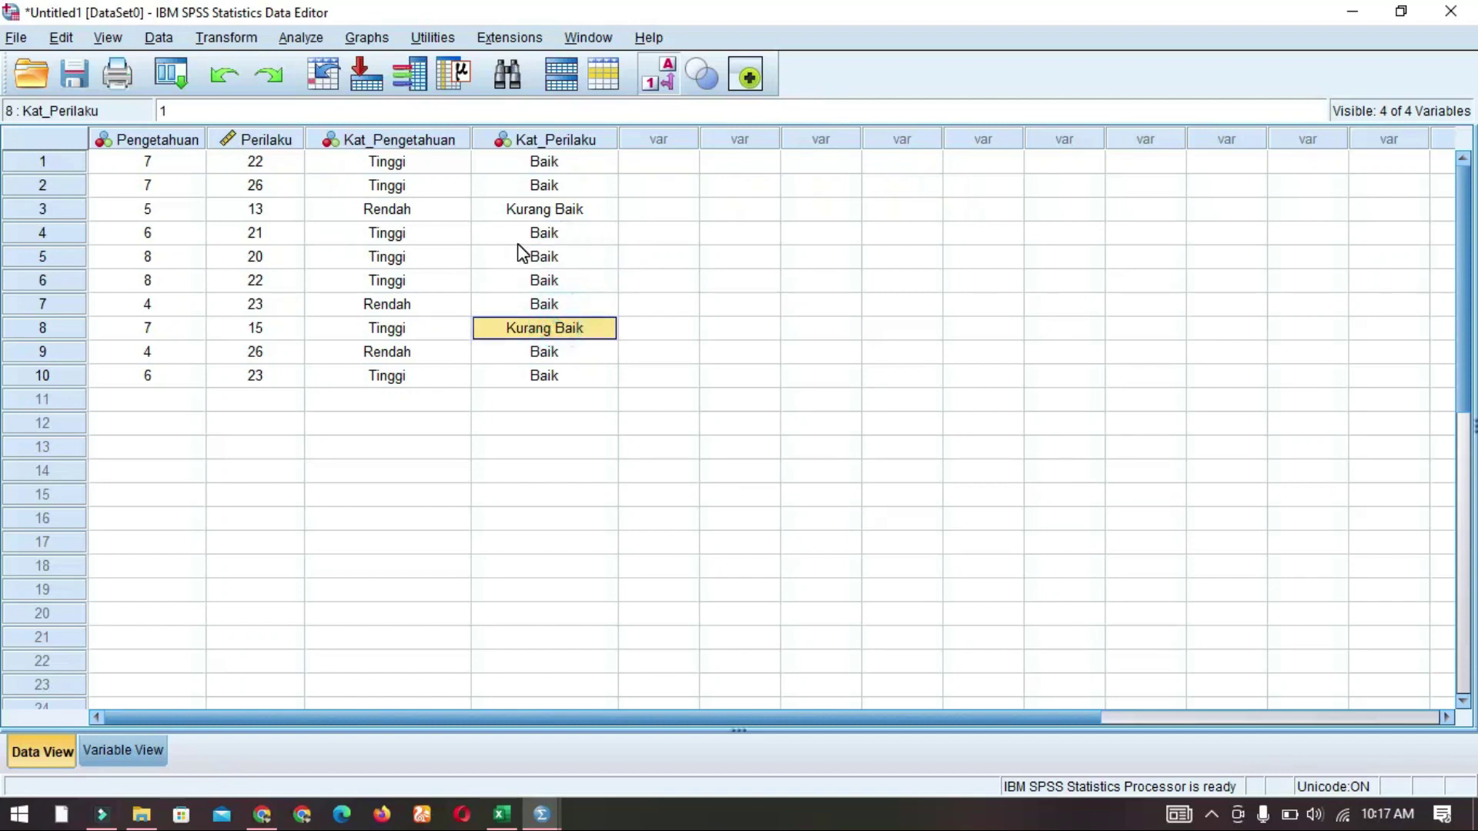
click(622, 250)
click(548, 229)
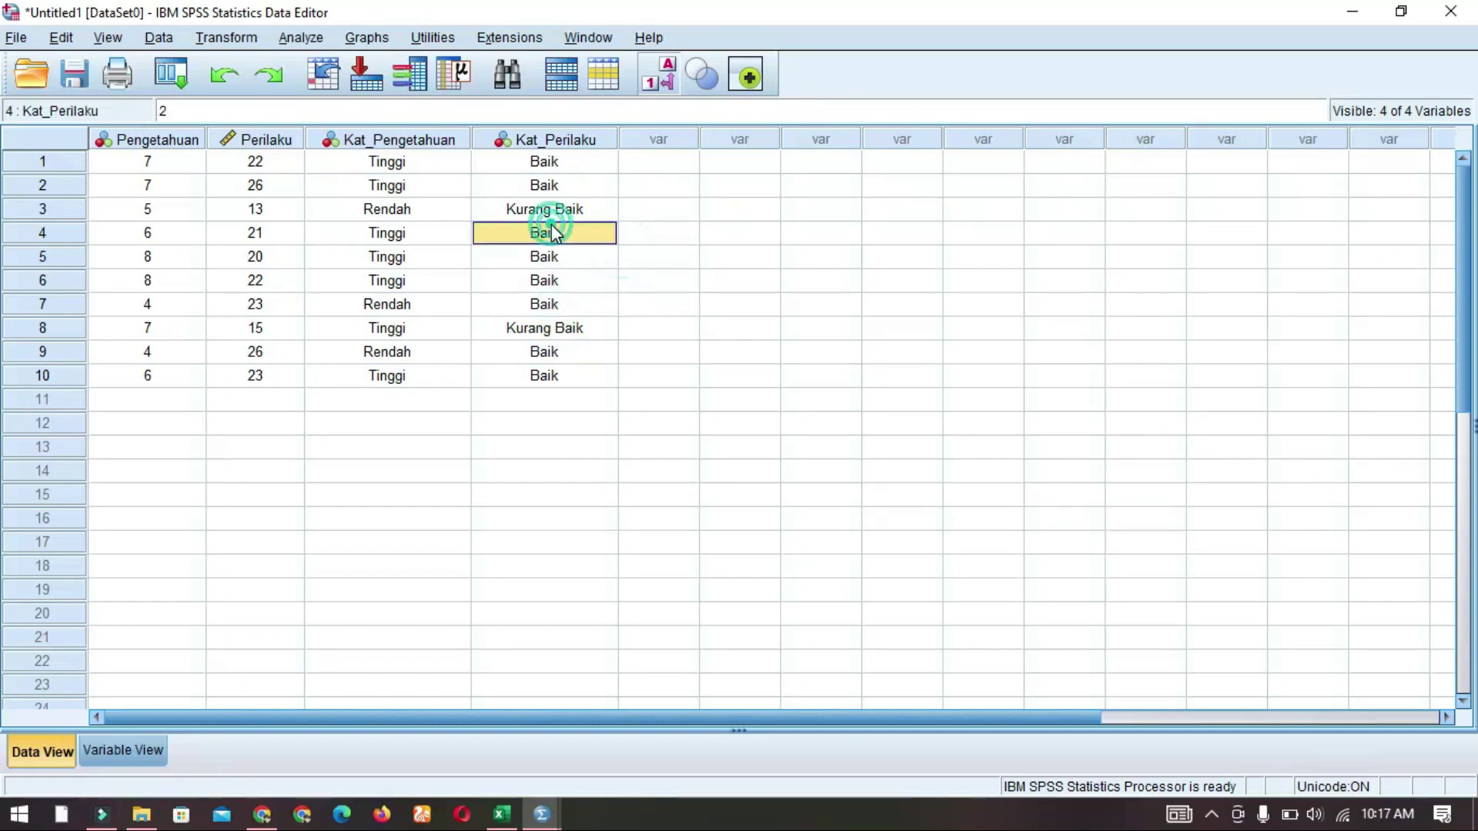
click(260, 164)
click(534, 162)
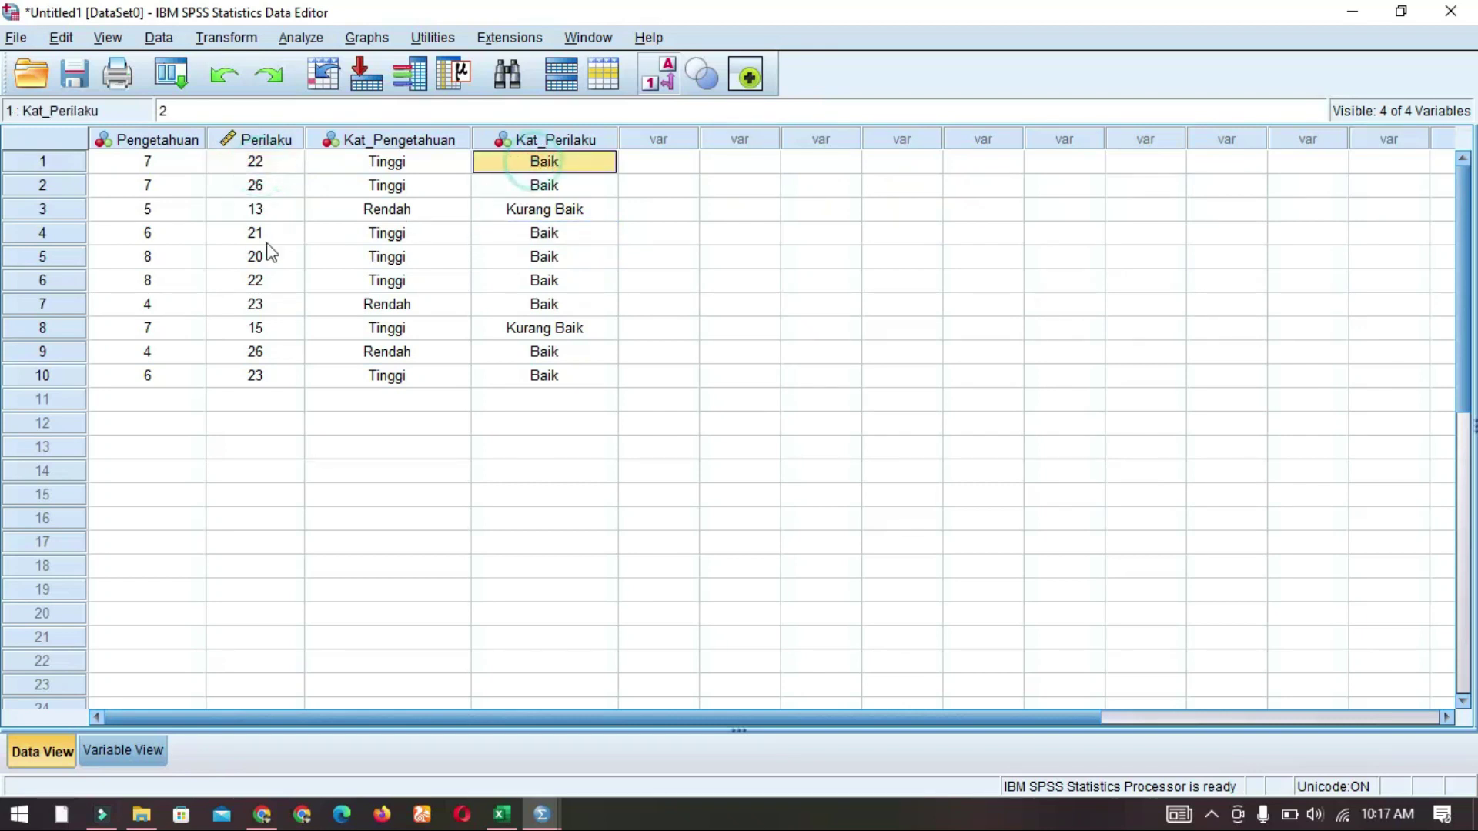
click(561, 328)
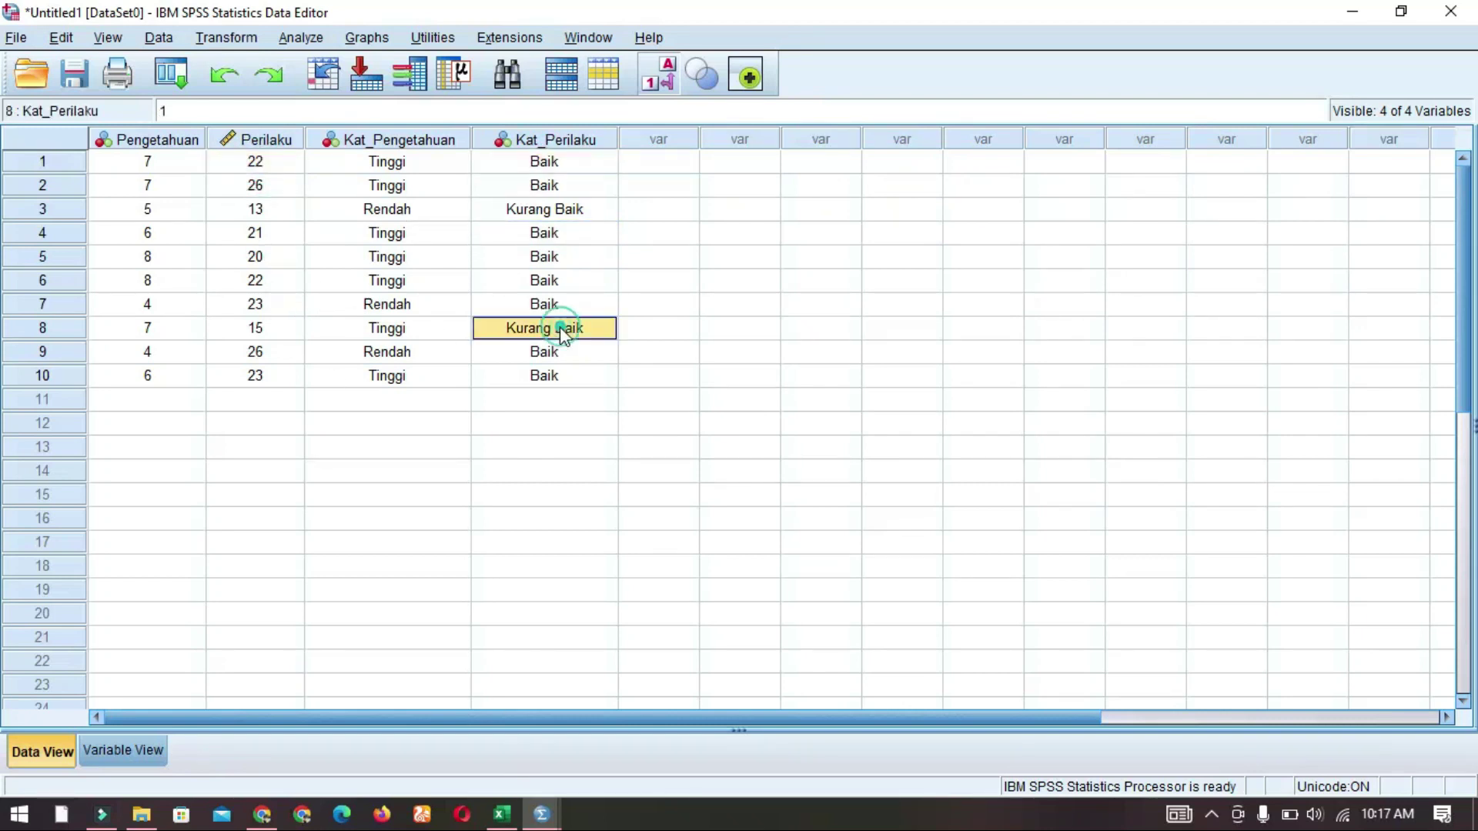
click(256, 328)
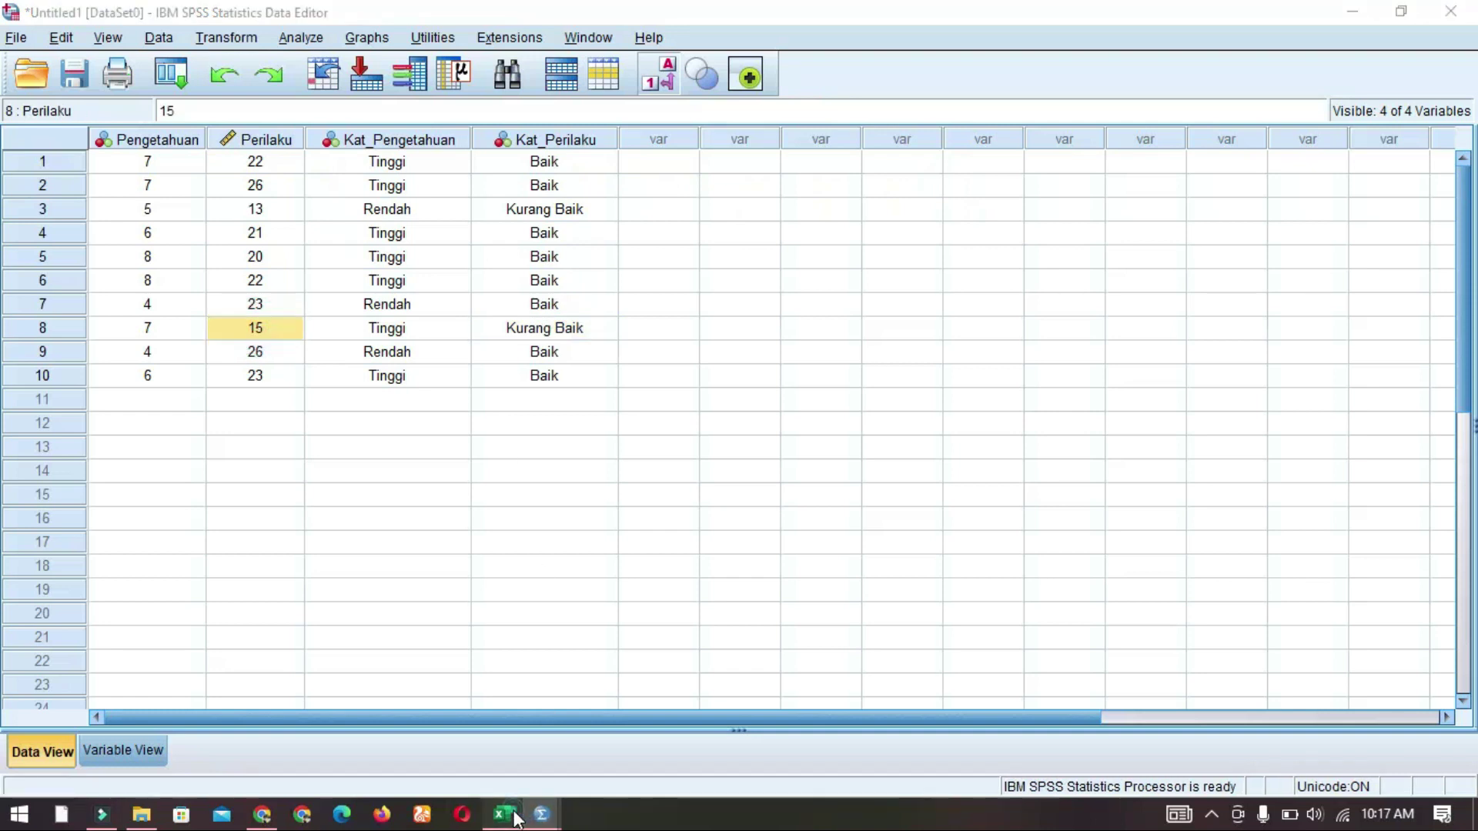
- Check the Perilaku category ranges in the Excel workbook, return to the SPSS dataset and review the Kat_Perilaku labels against them
click(501, 814)
mouse_move(539, 818)
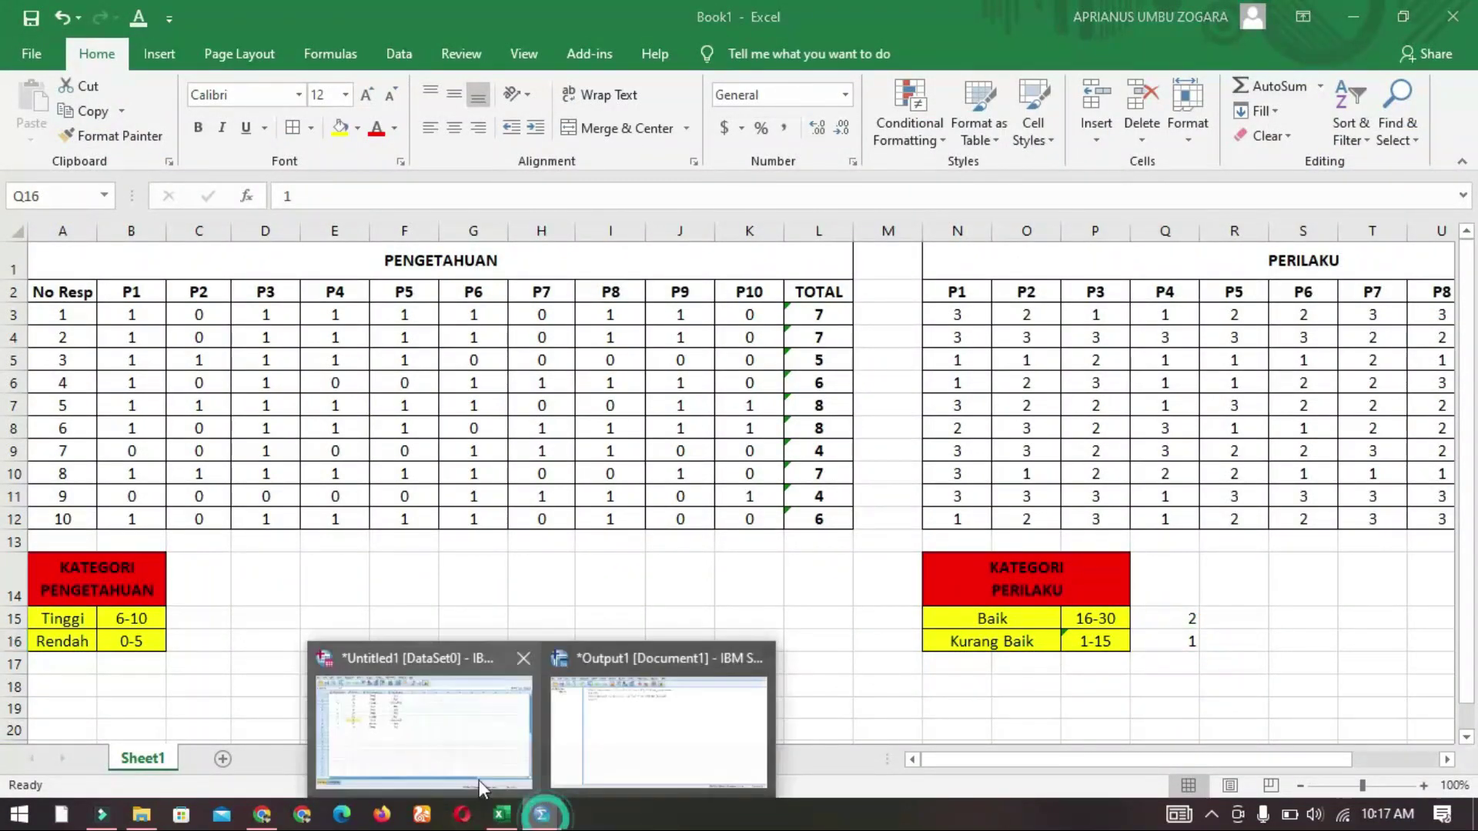
click(462, 762)
click(562, 326)
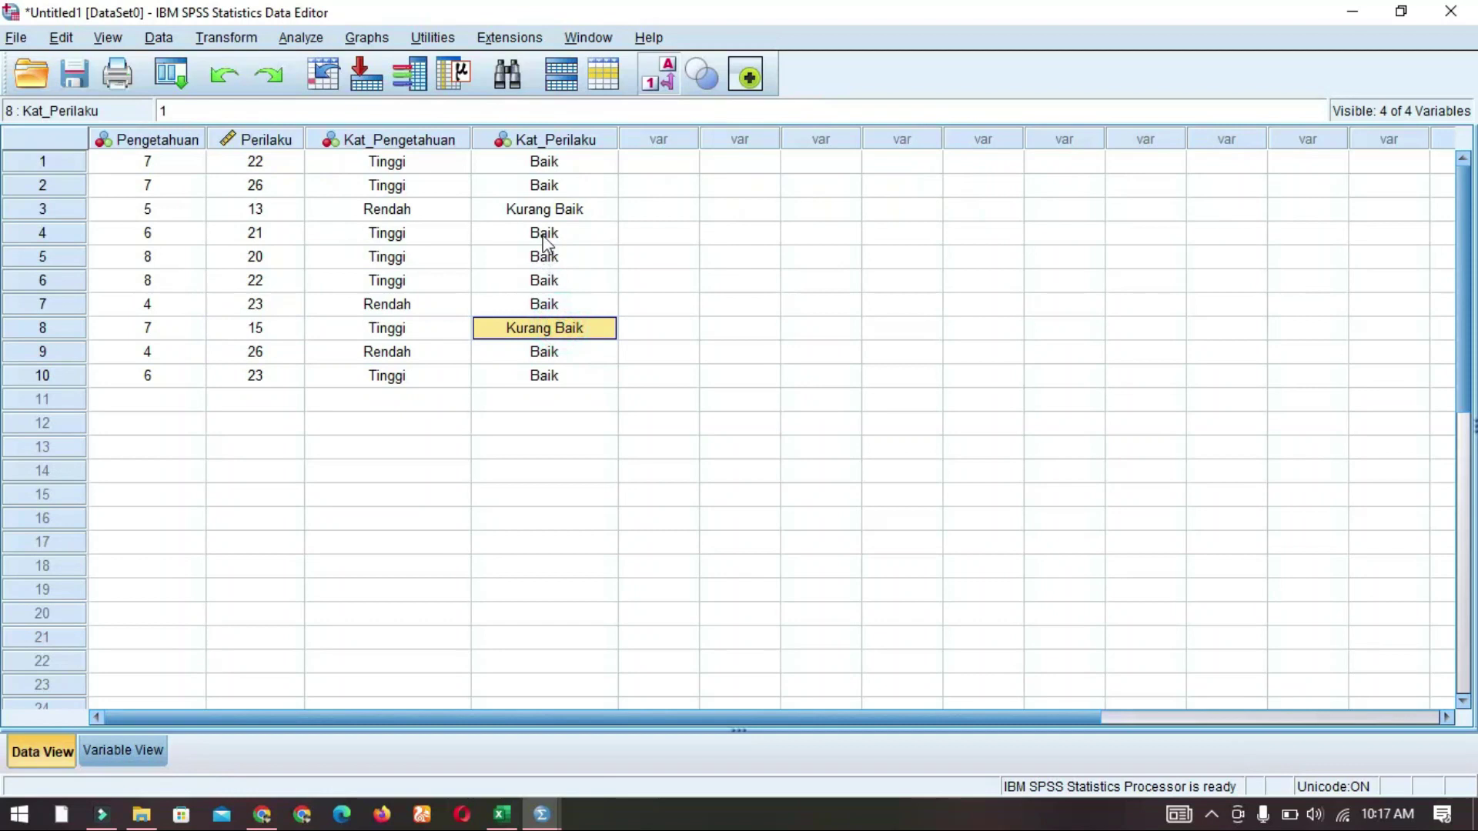
click(556, 210)
click(582, 289)
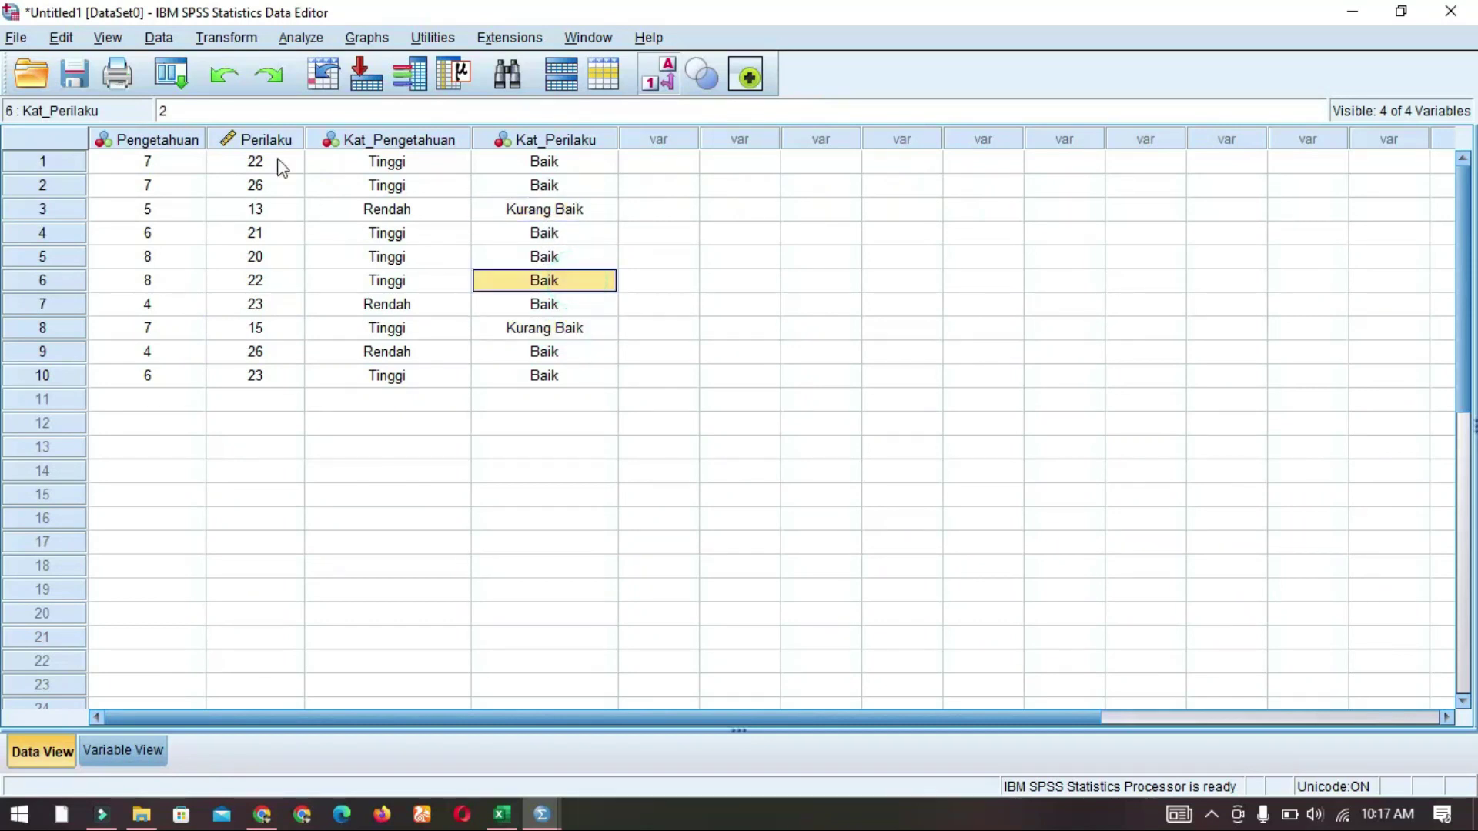
- Start a bivariate correlation and add Kat_Pengetahuan and Kat_Perilaku as its variables
click(300, 37)
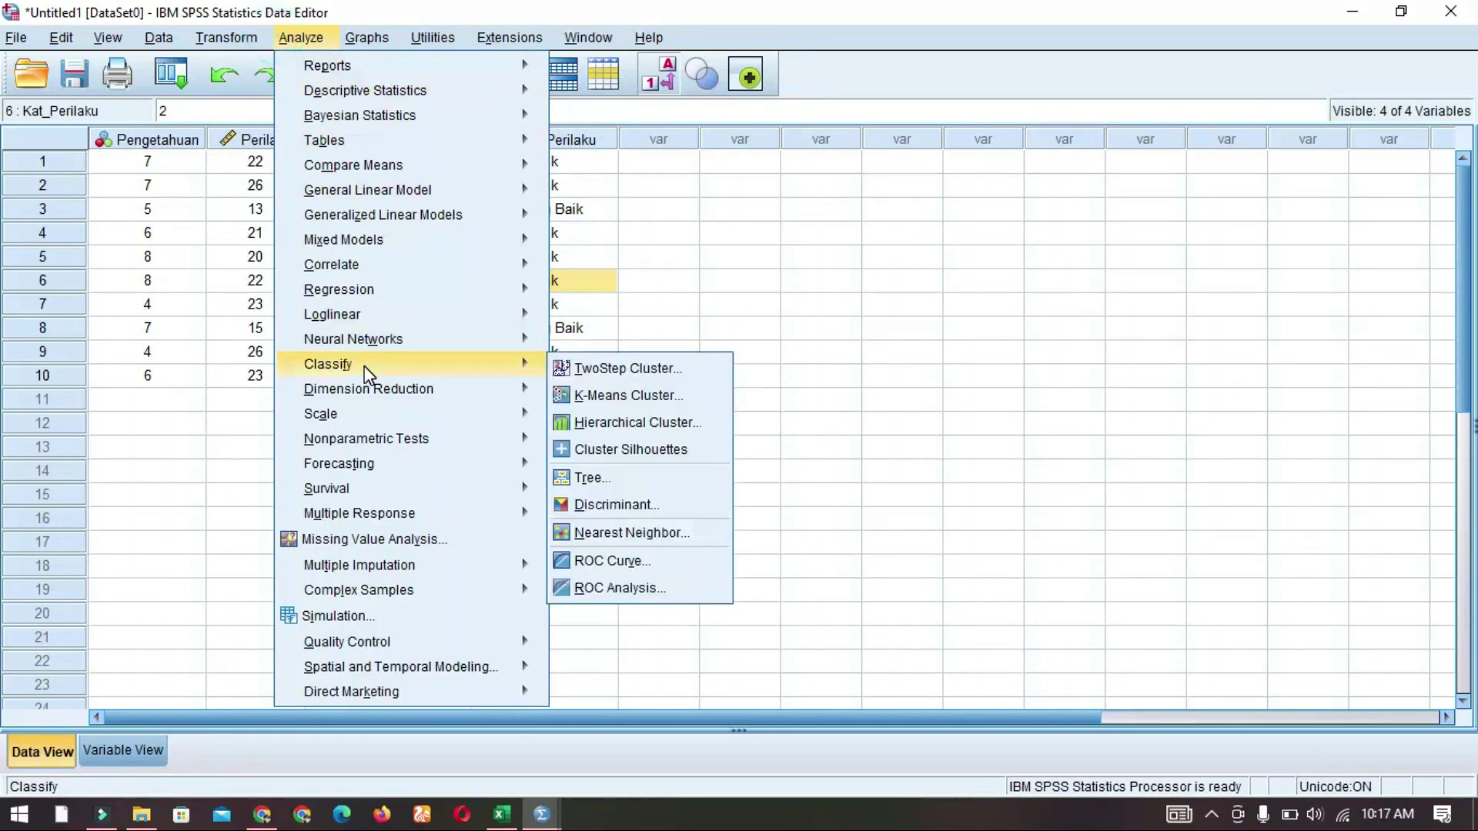
mouse_move(406, 275)
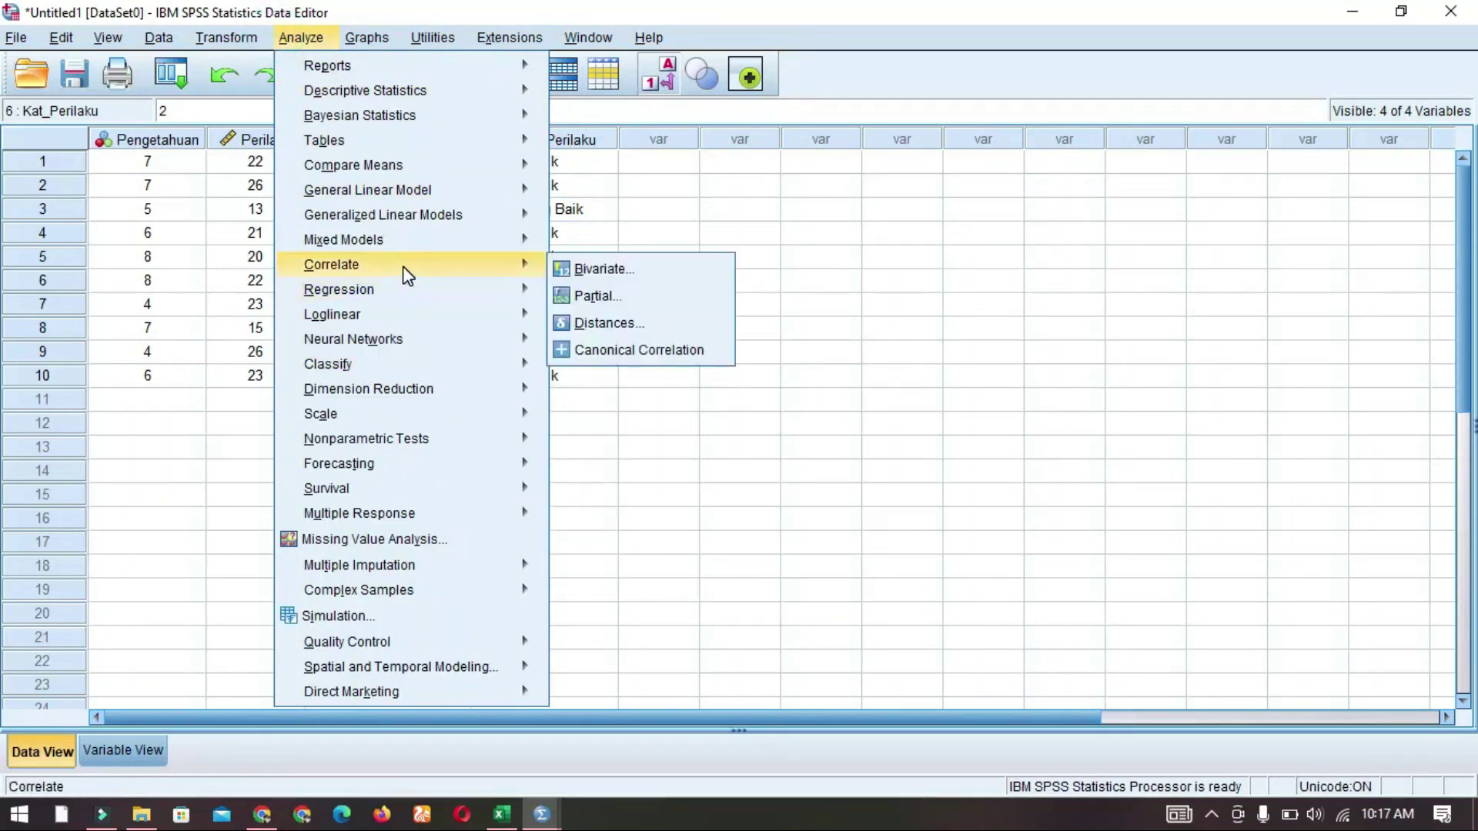
click(604, 269)
click(608, 291)
shift+click(608, 311)
click(695, 326)
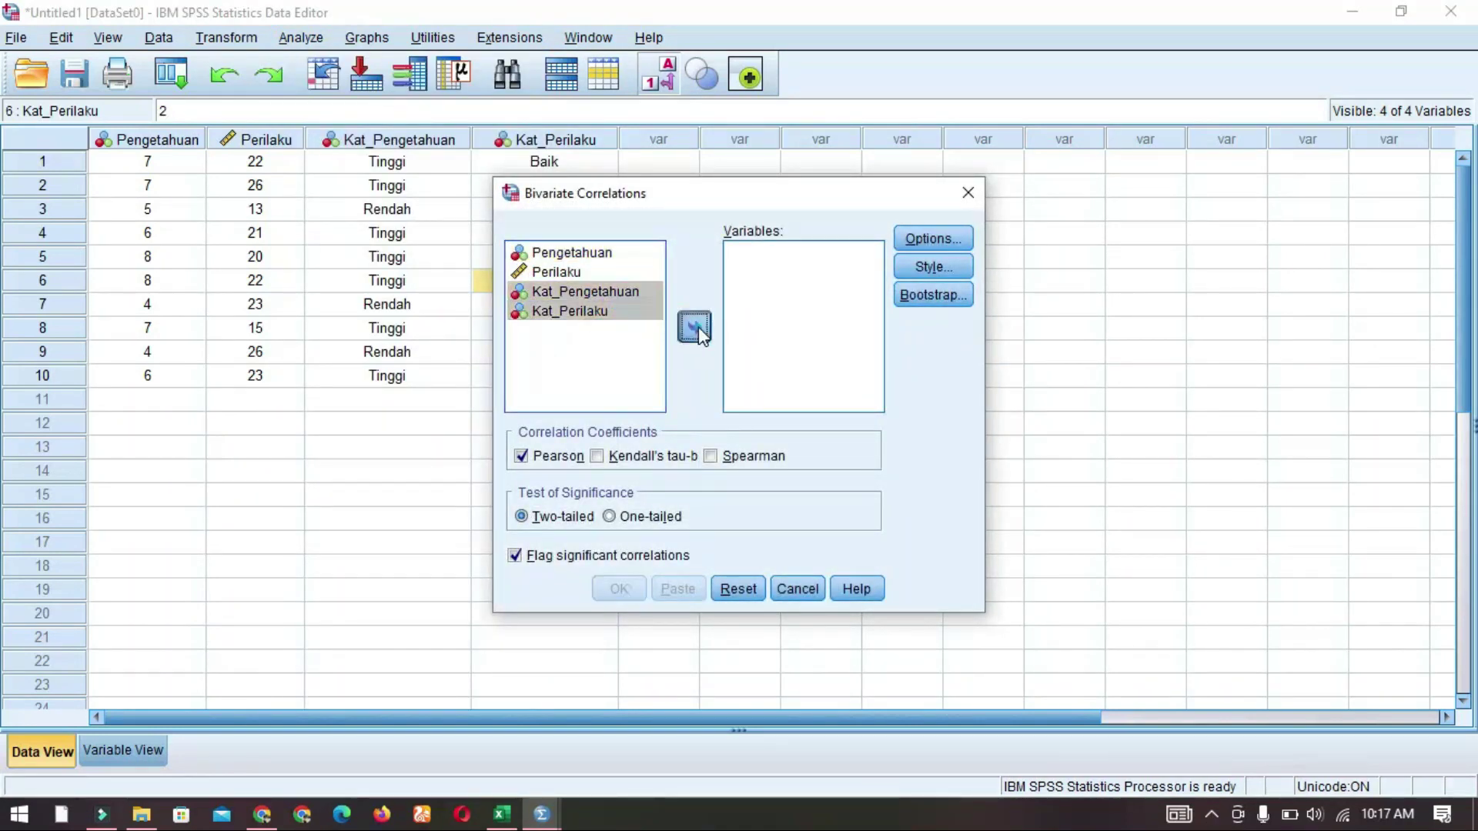
- Choose Spearman instead of Pearson as the correlation coefficient and run the analysis
click(545, 459)
click(711, 456)
click(619, 589)
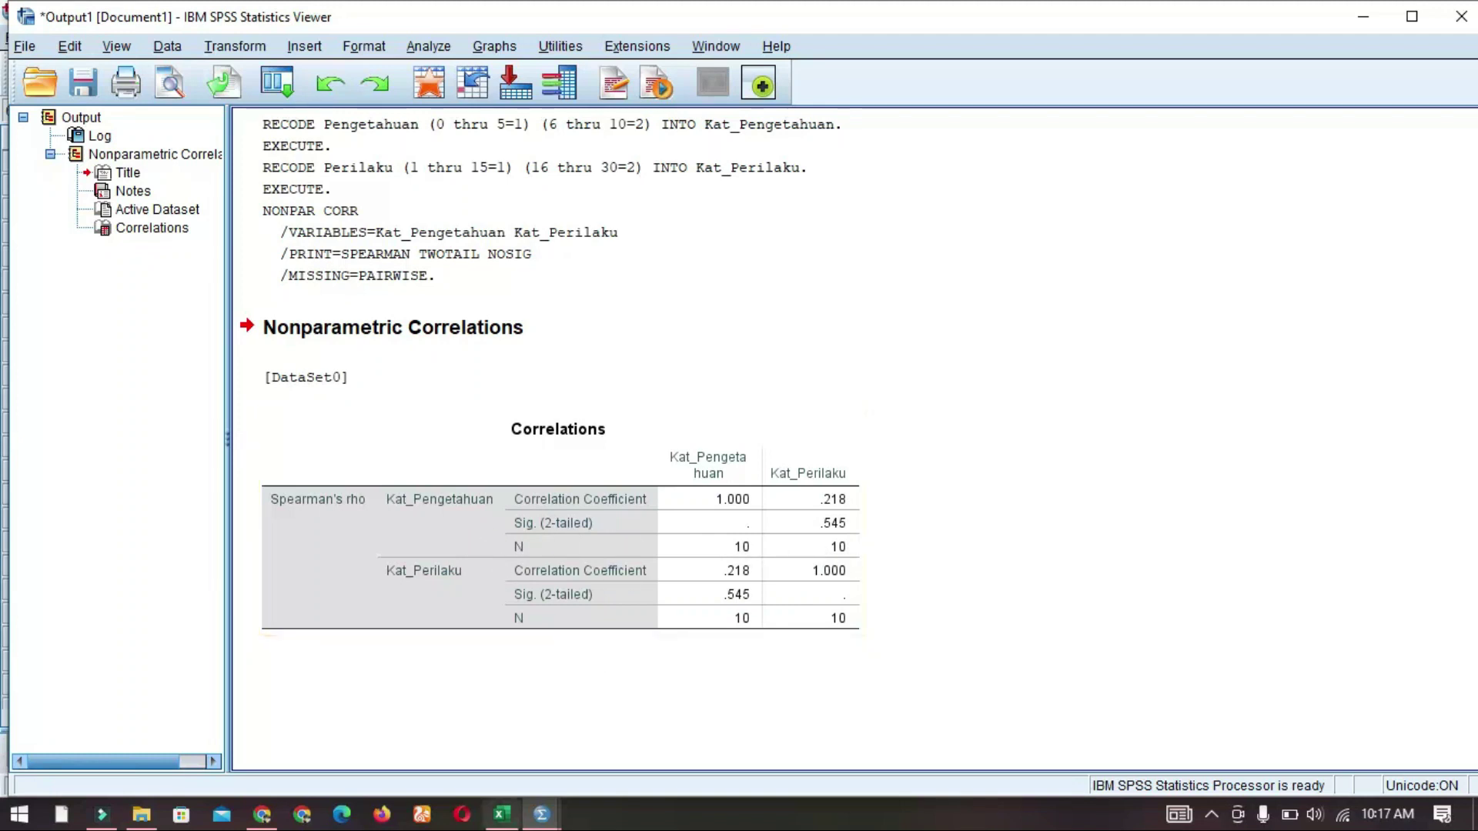
- Return to the SPSS dataset and review the categorised values of Kat_Pengetahuan and Kat_Perilaku
mouse_move(541, 814)
click(438, 755)
drag(385, 163, 534, 381)
double_click(534, 376)
click(445, 219)
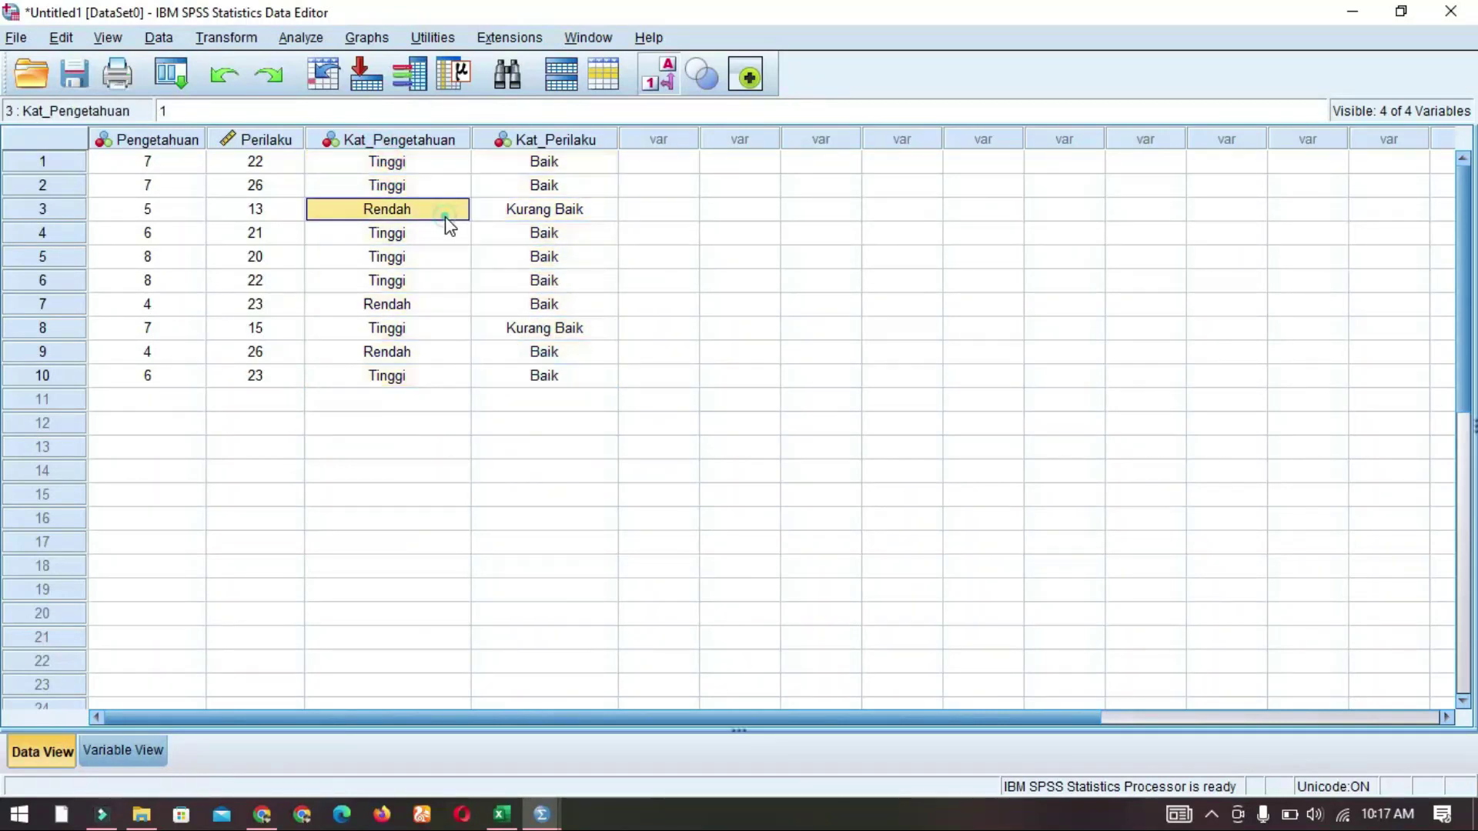
click(658, 233)
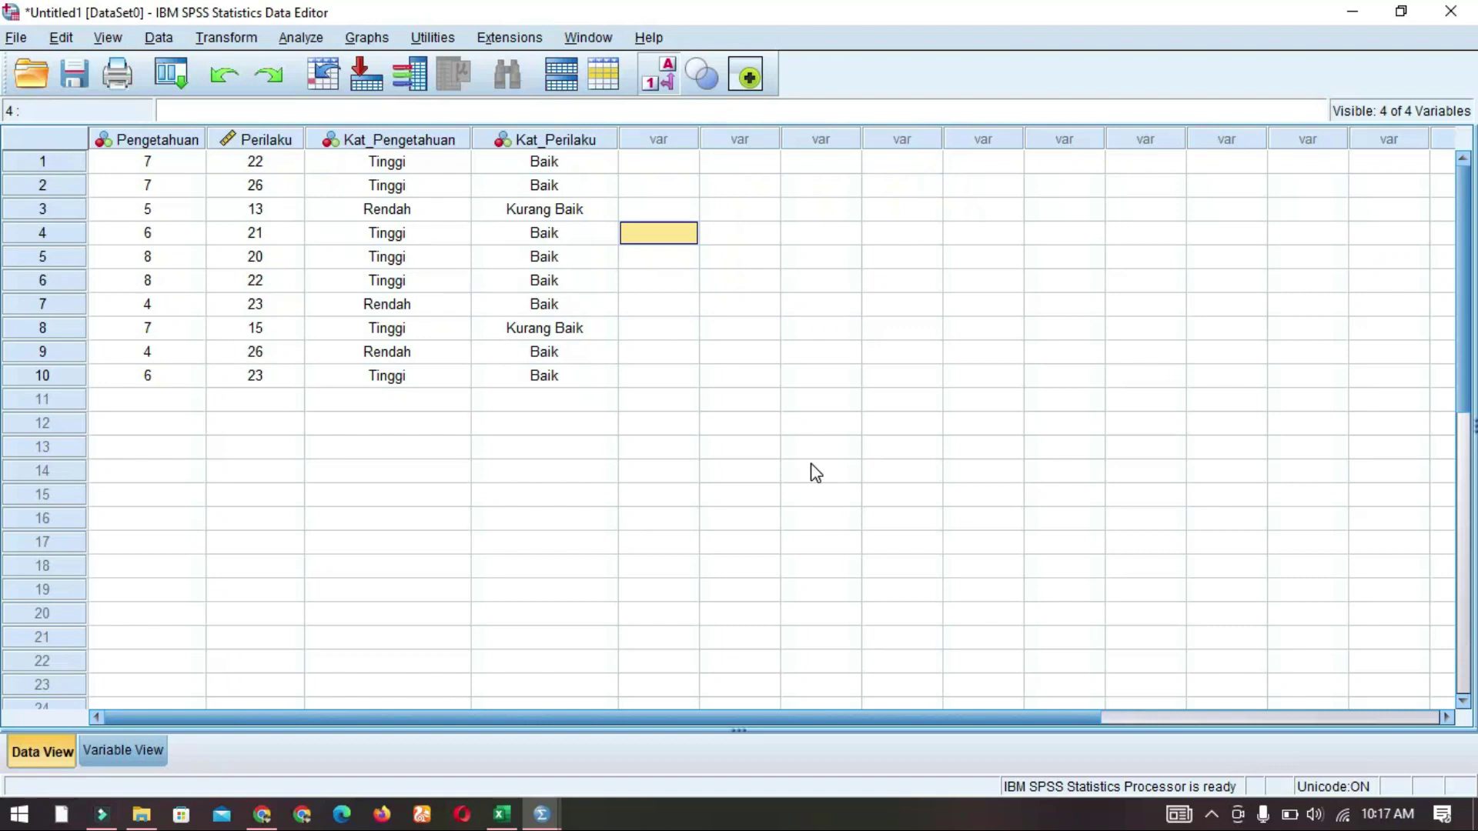
click(552, 376)
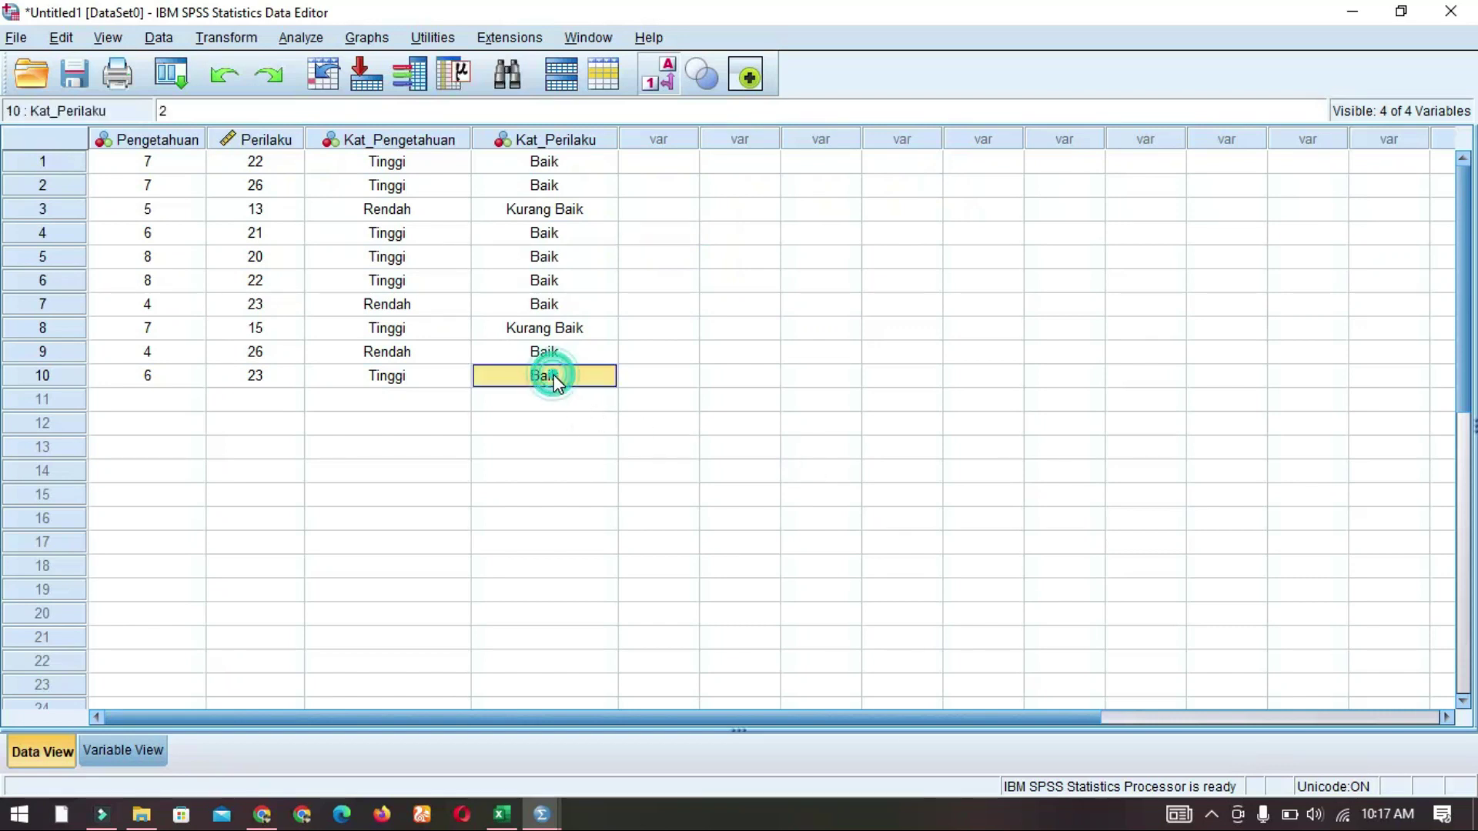
click(559, 431)
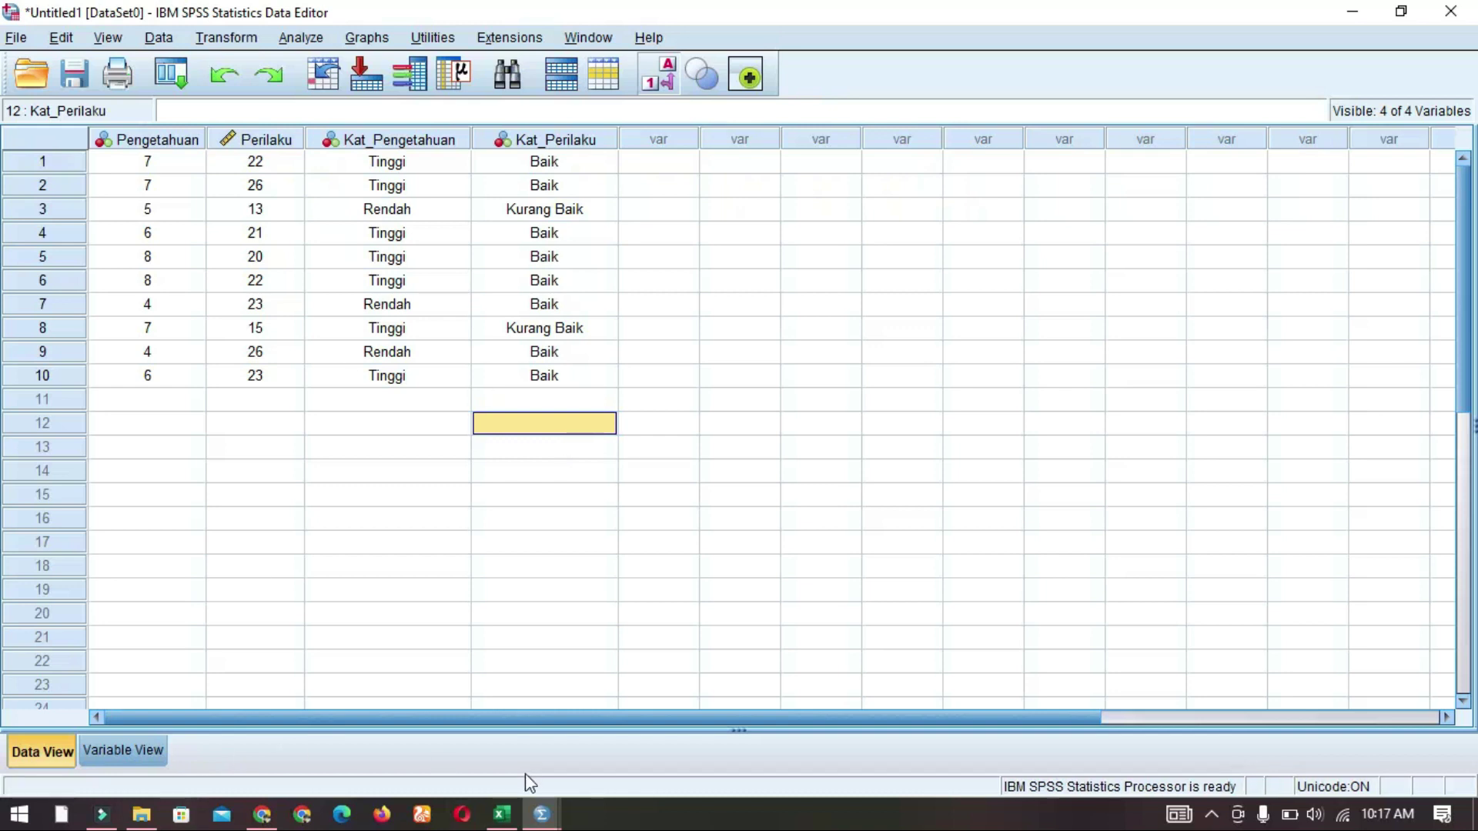
- Review the score ranges of the Pengetahuan and Perilaku categories in the Excel workbook, and return to the SPSS dataset
click(501, 815)
drag(132, 616, 135, 641)
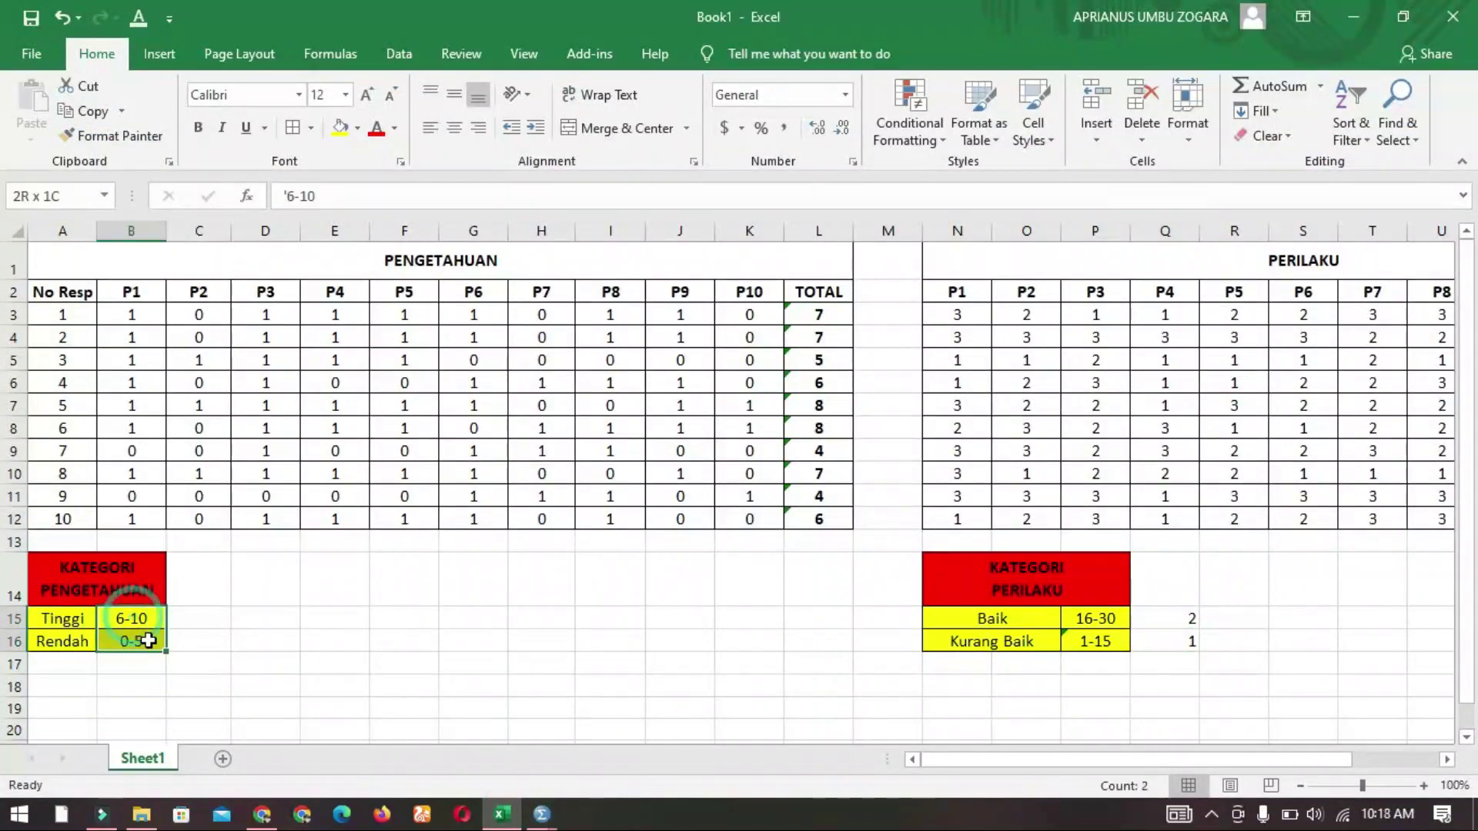
drag(1100, 616, 1107, 641)
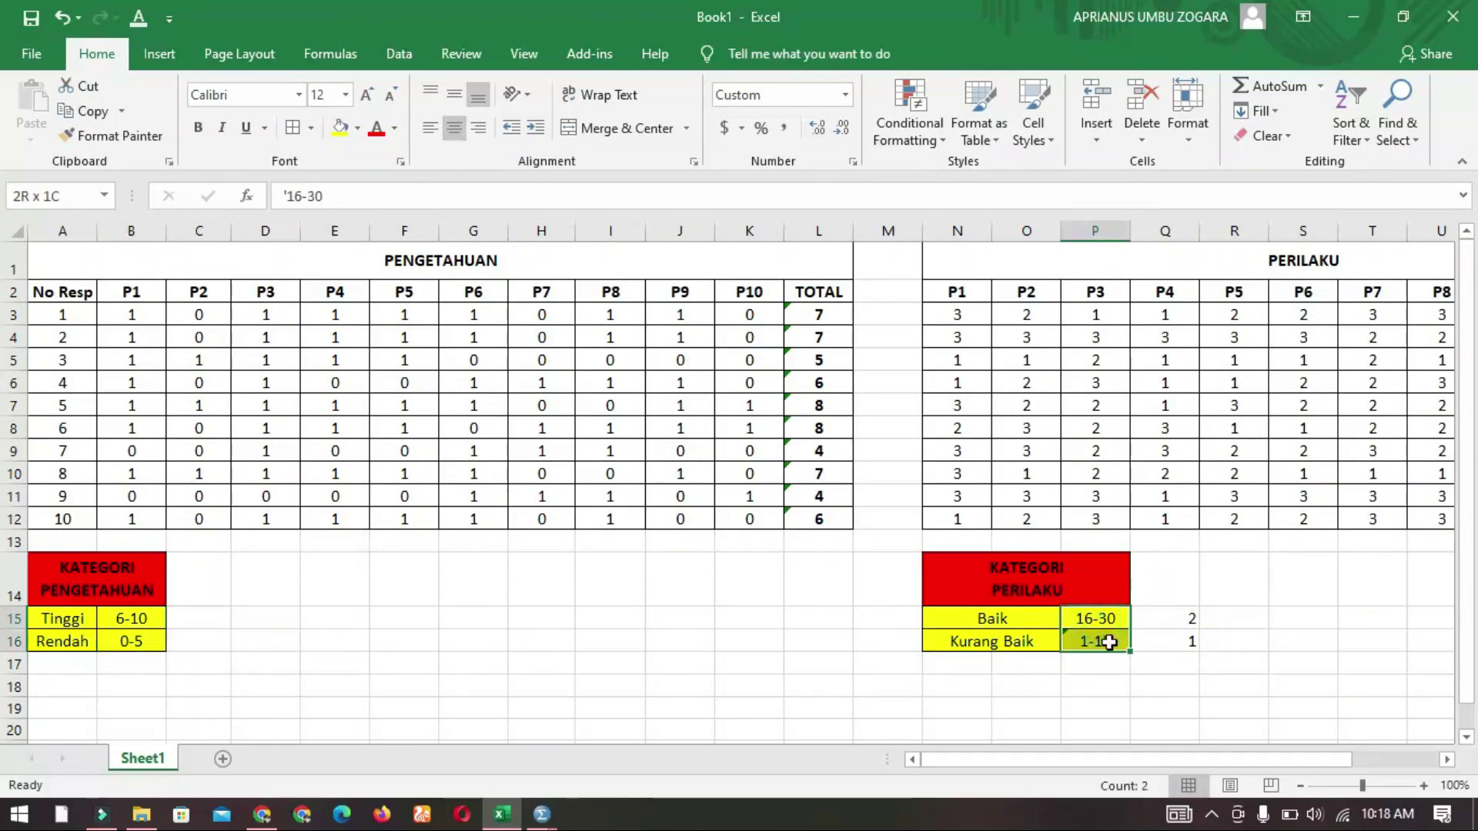
click(358, 643)
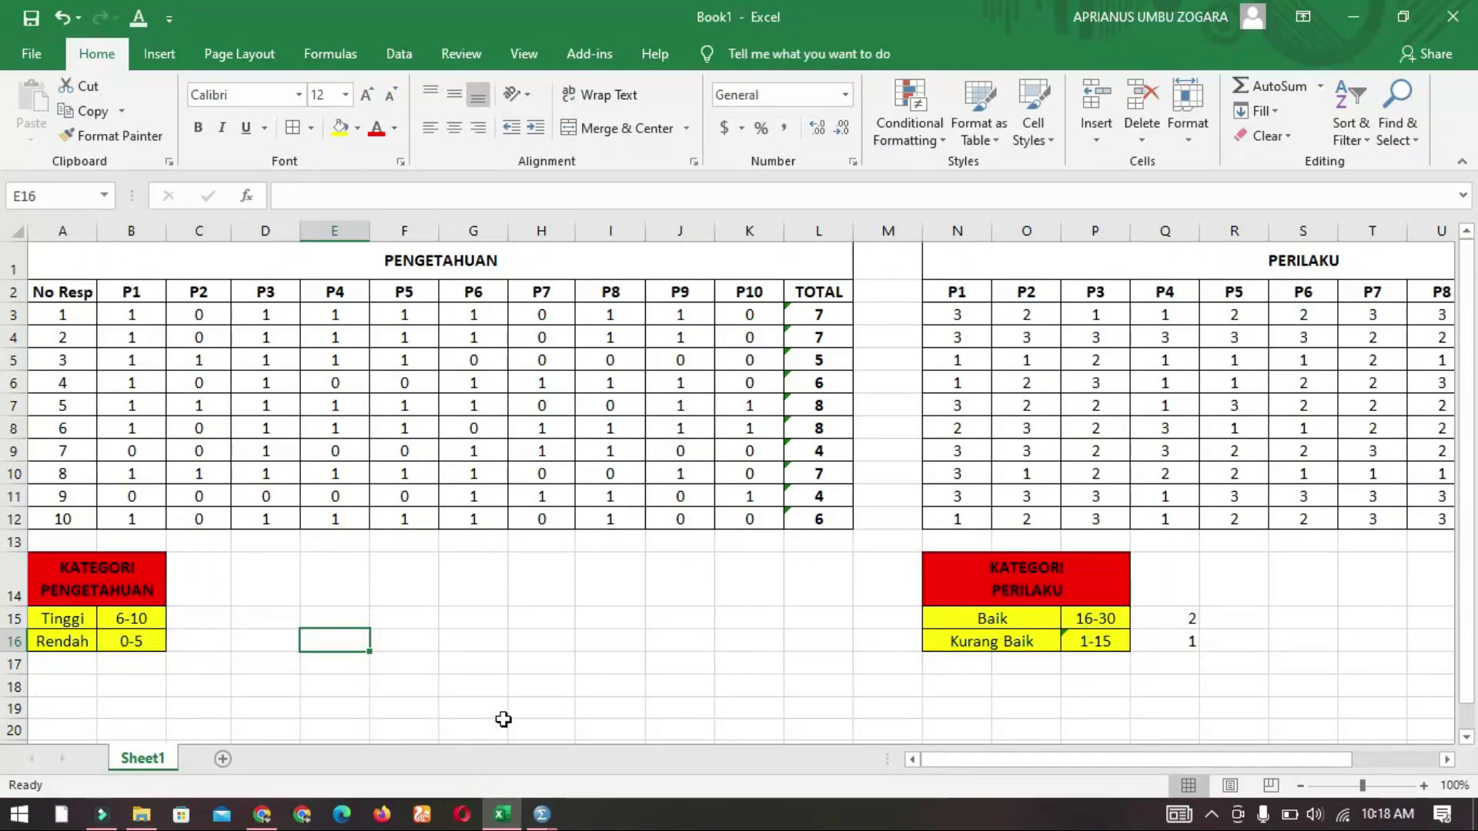
click(542, 814)
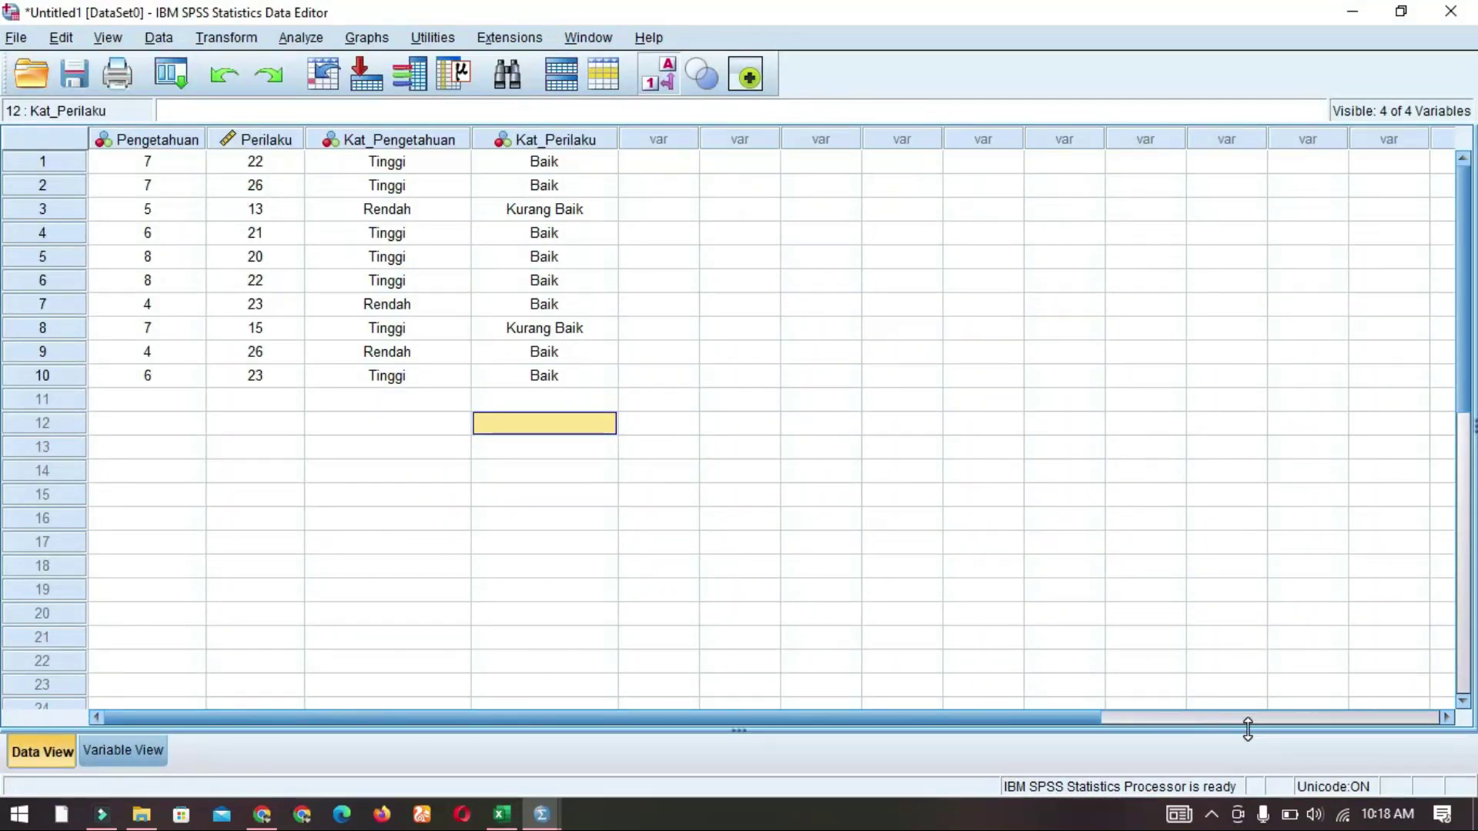
click(1211, 813)
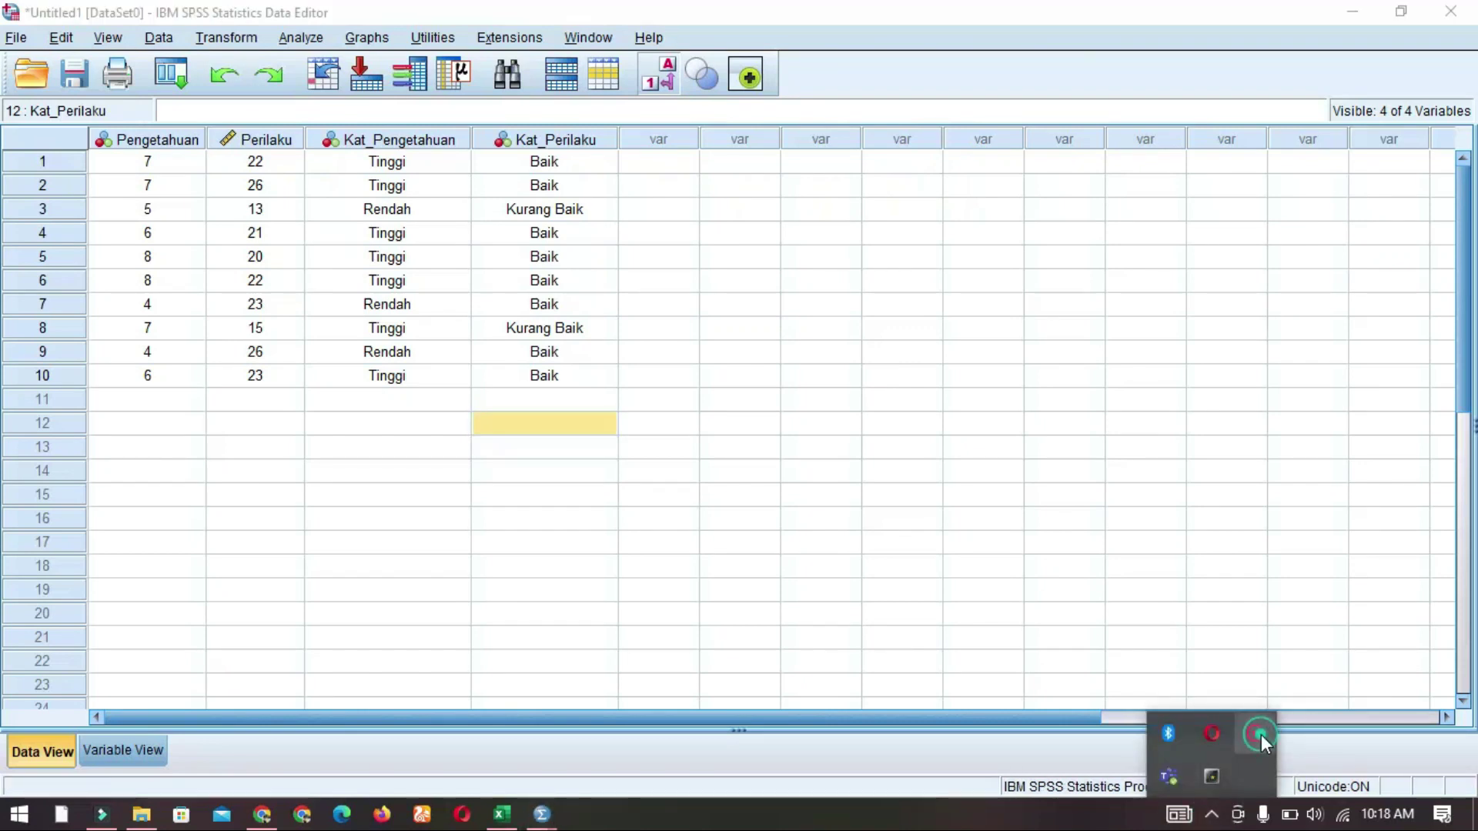
right_click(1261, 734)
click(1269, 747)
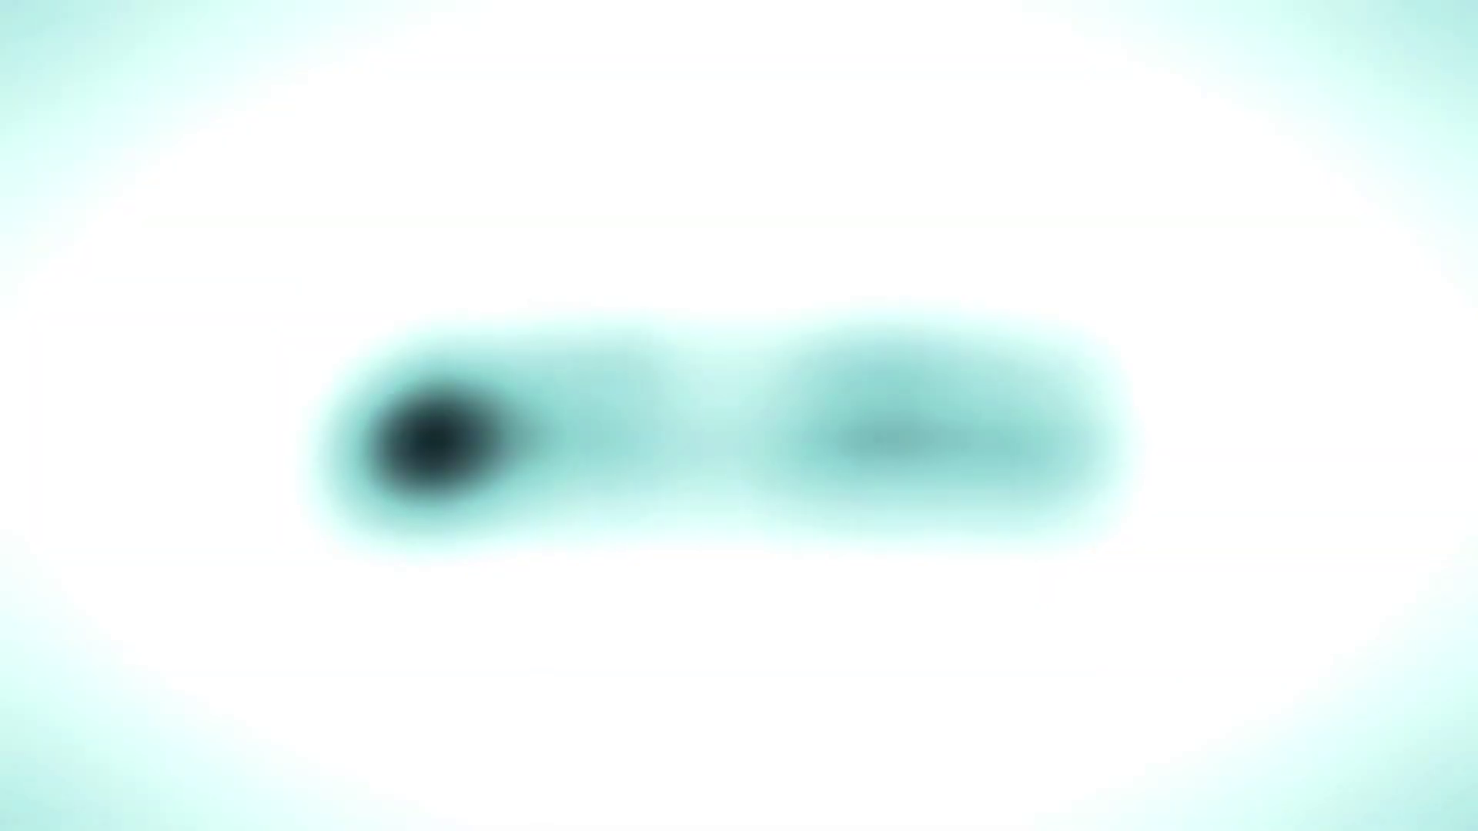